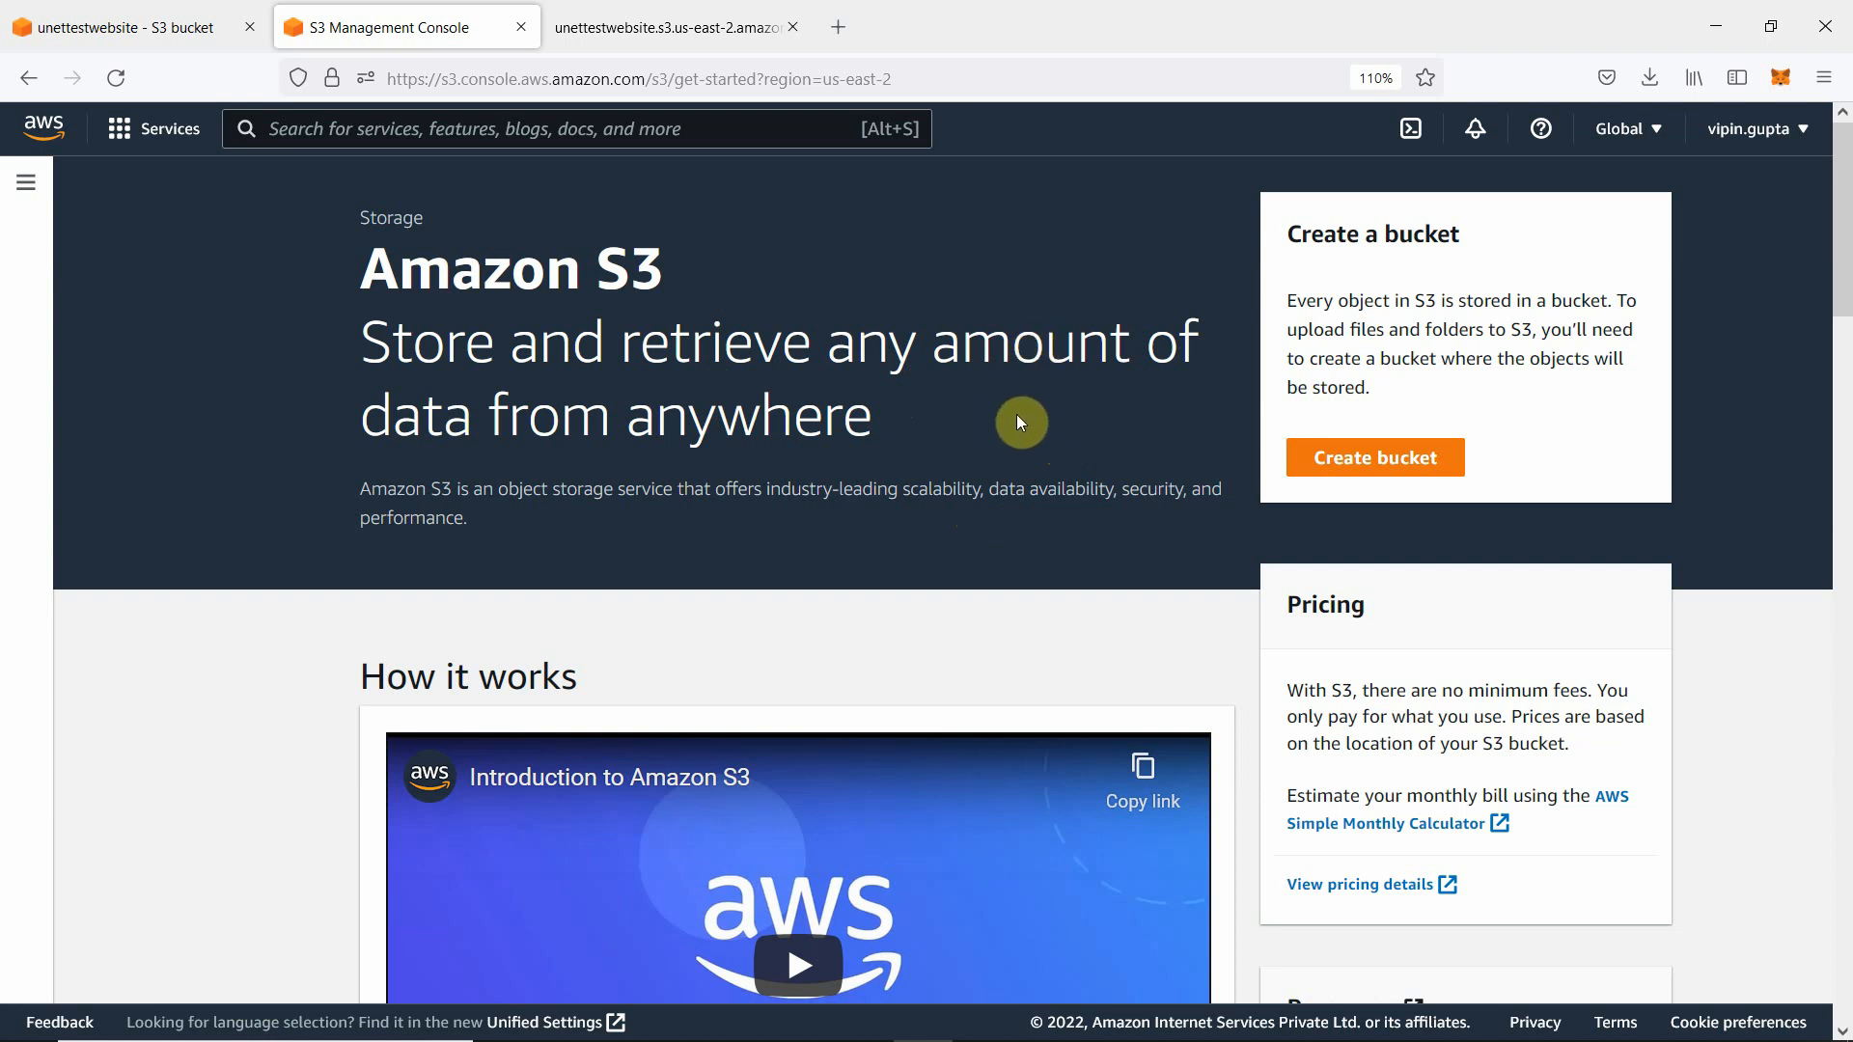
# - Start creating a new S3 bucket and name it unettestwebsite
pyautogui.click(1358, 471)
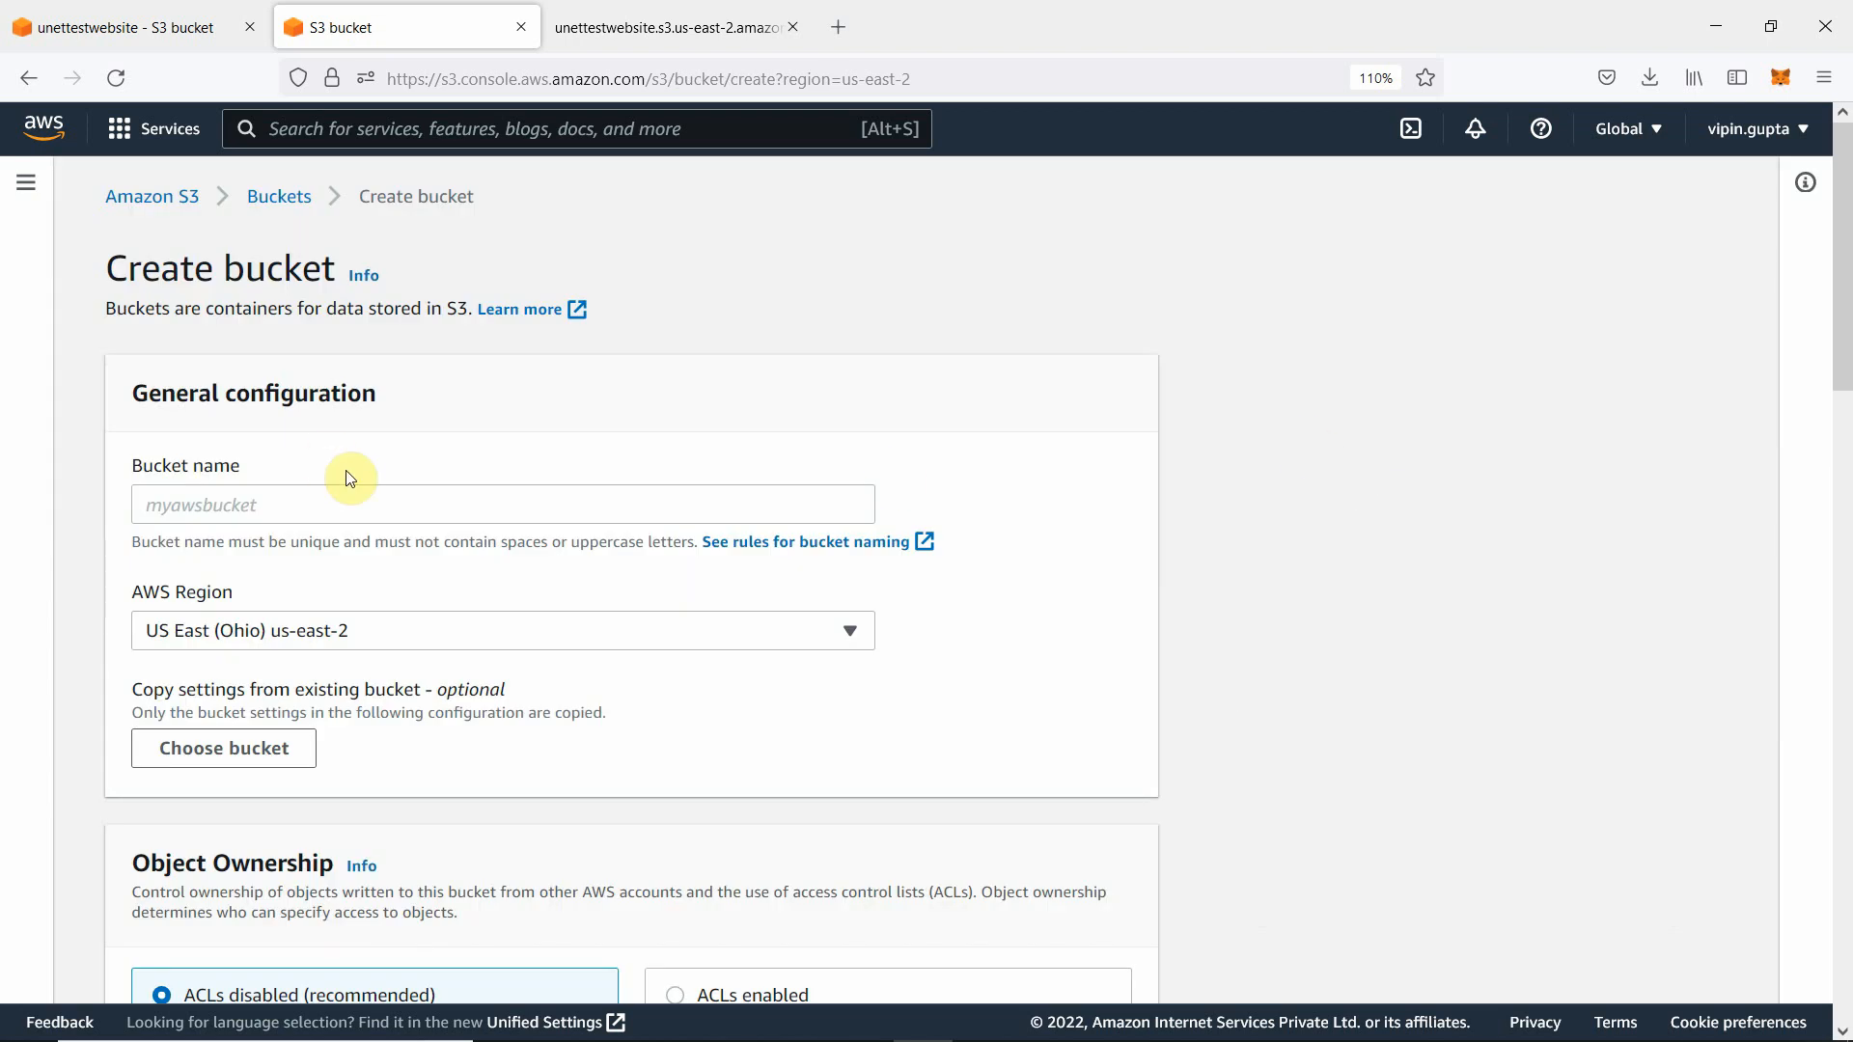
pyautogui.click(319, 493)
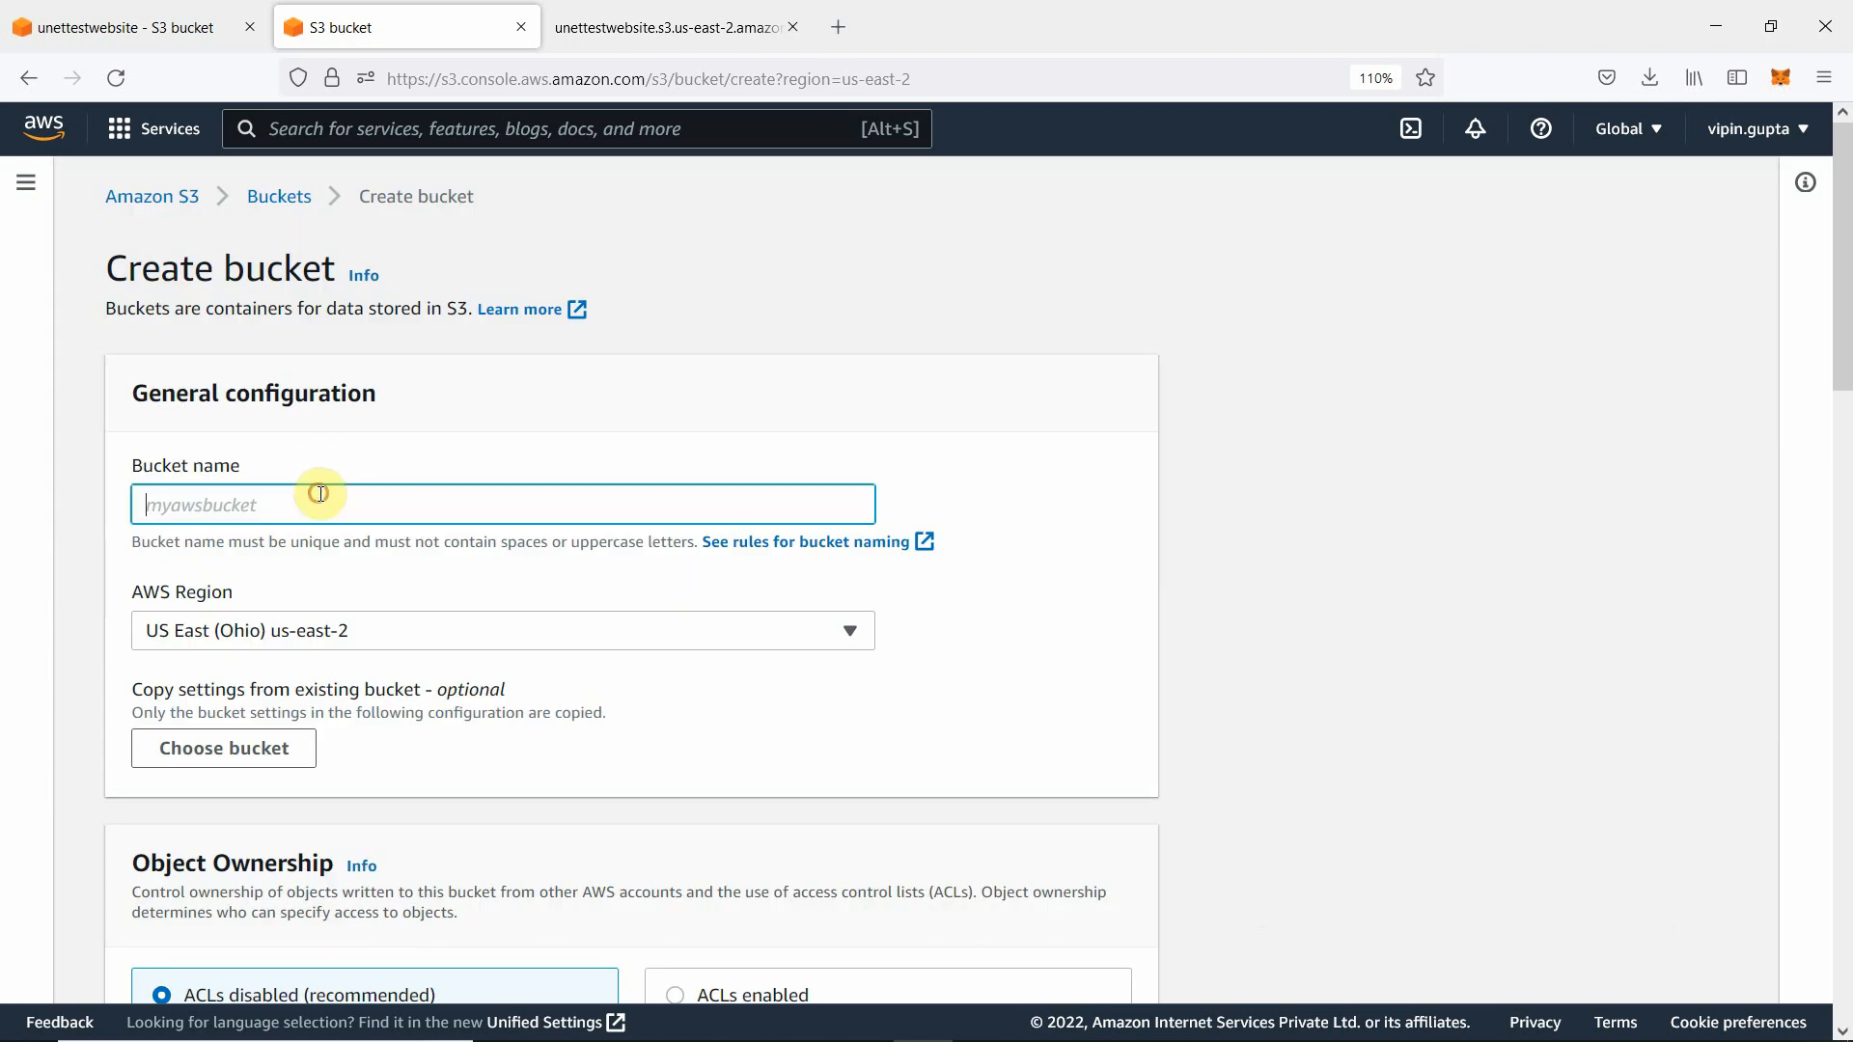
pyautogui.write('unettestwebsite')
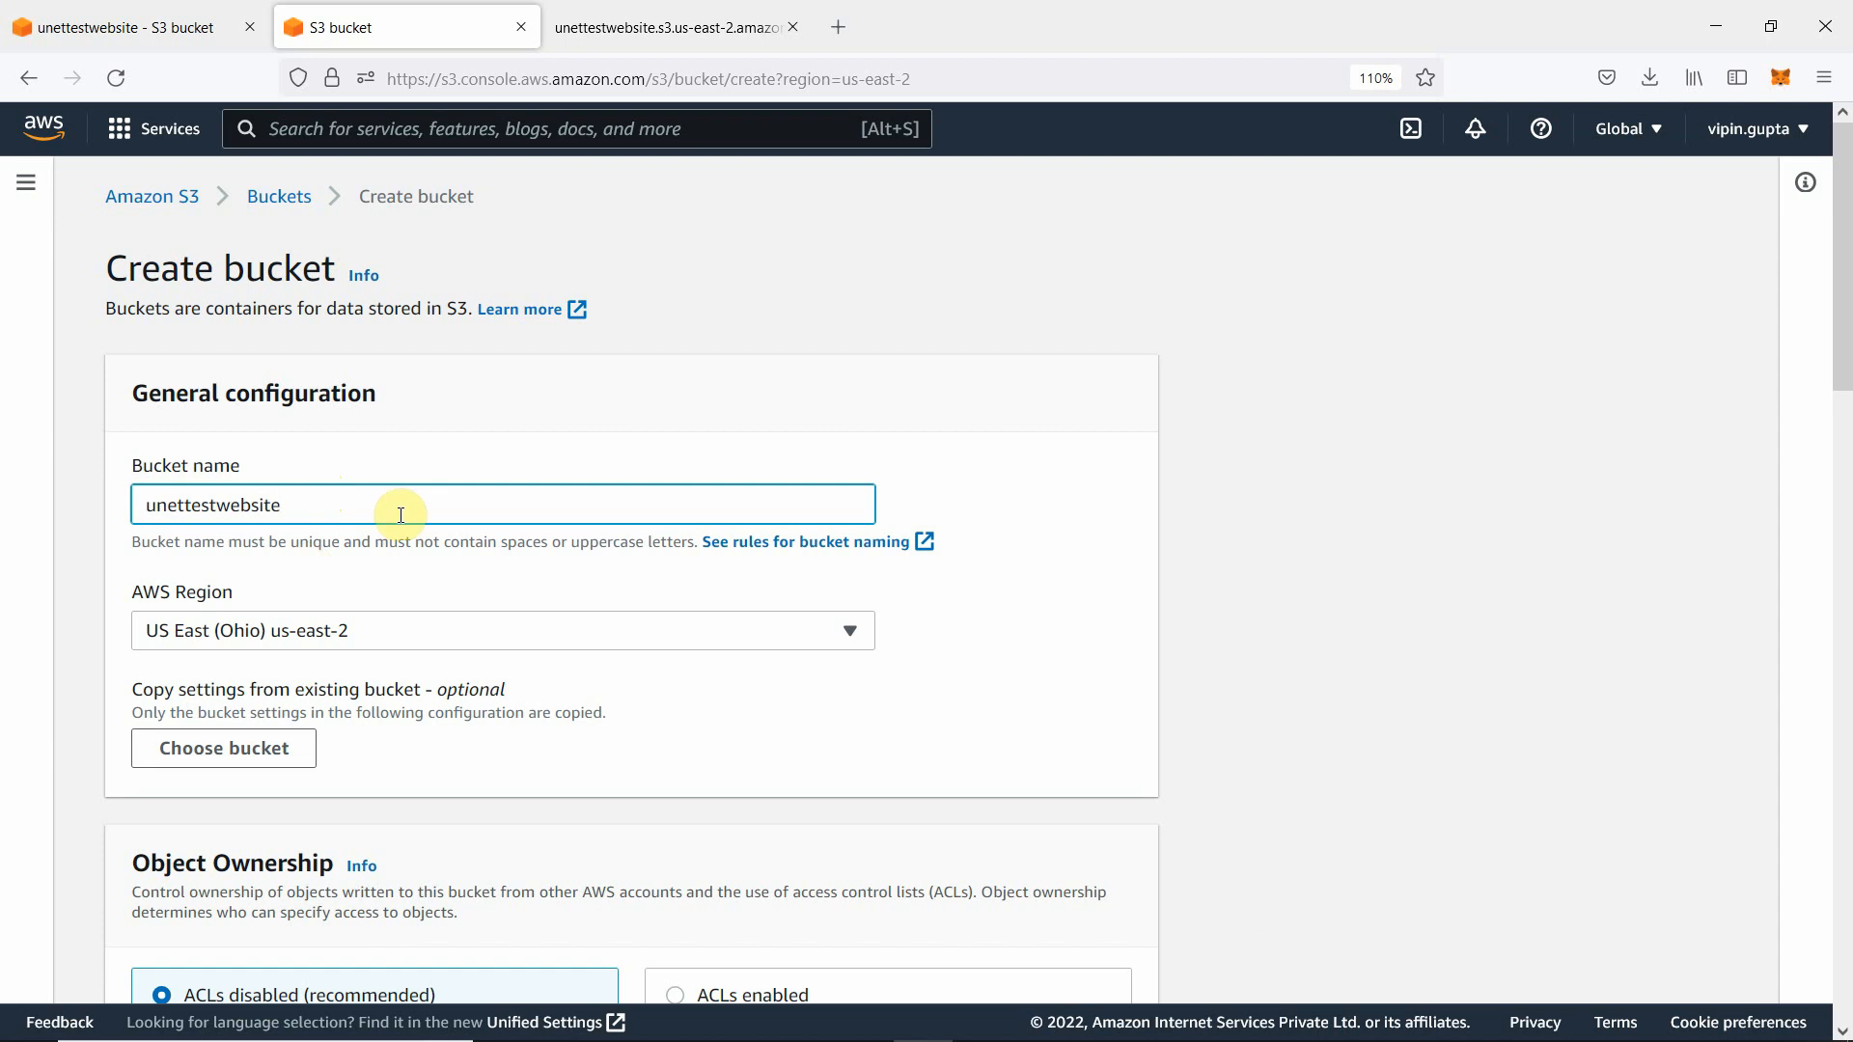
# - Review the new bucket's region, object ownership, public access, versioning, tags and encryption settings, including Object Lock under the advanced settings
pyautogui.scroll(-3, 577, 569)
pyautogui.scroll(-4, 576, 569)
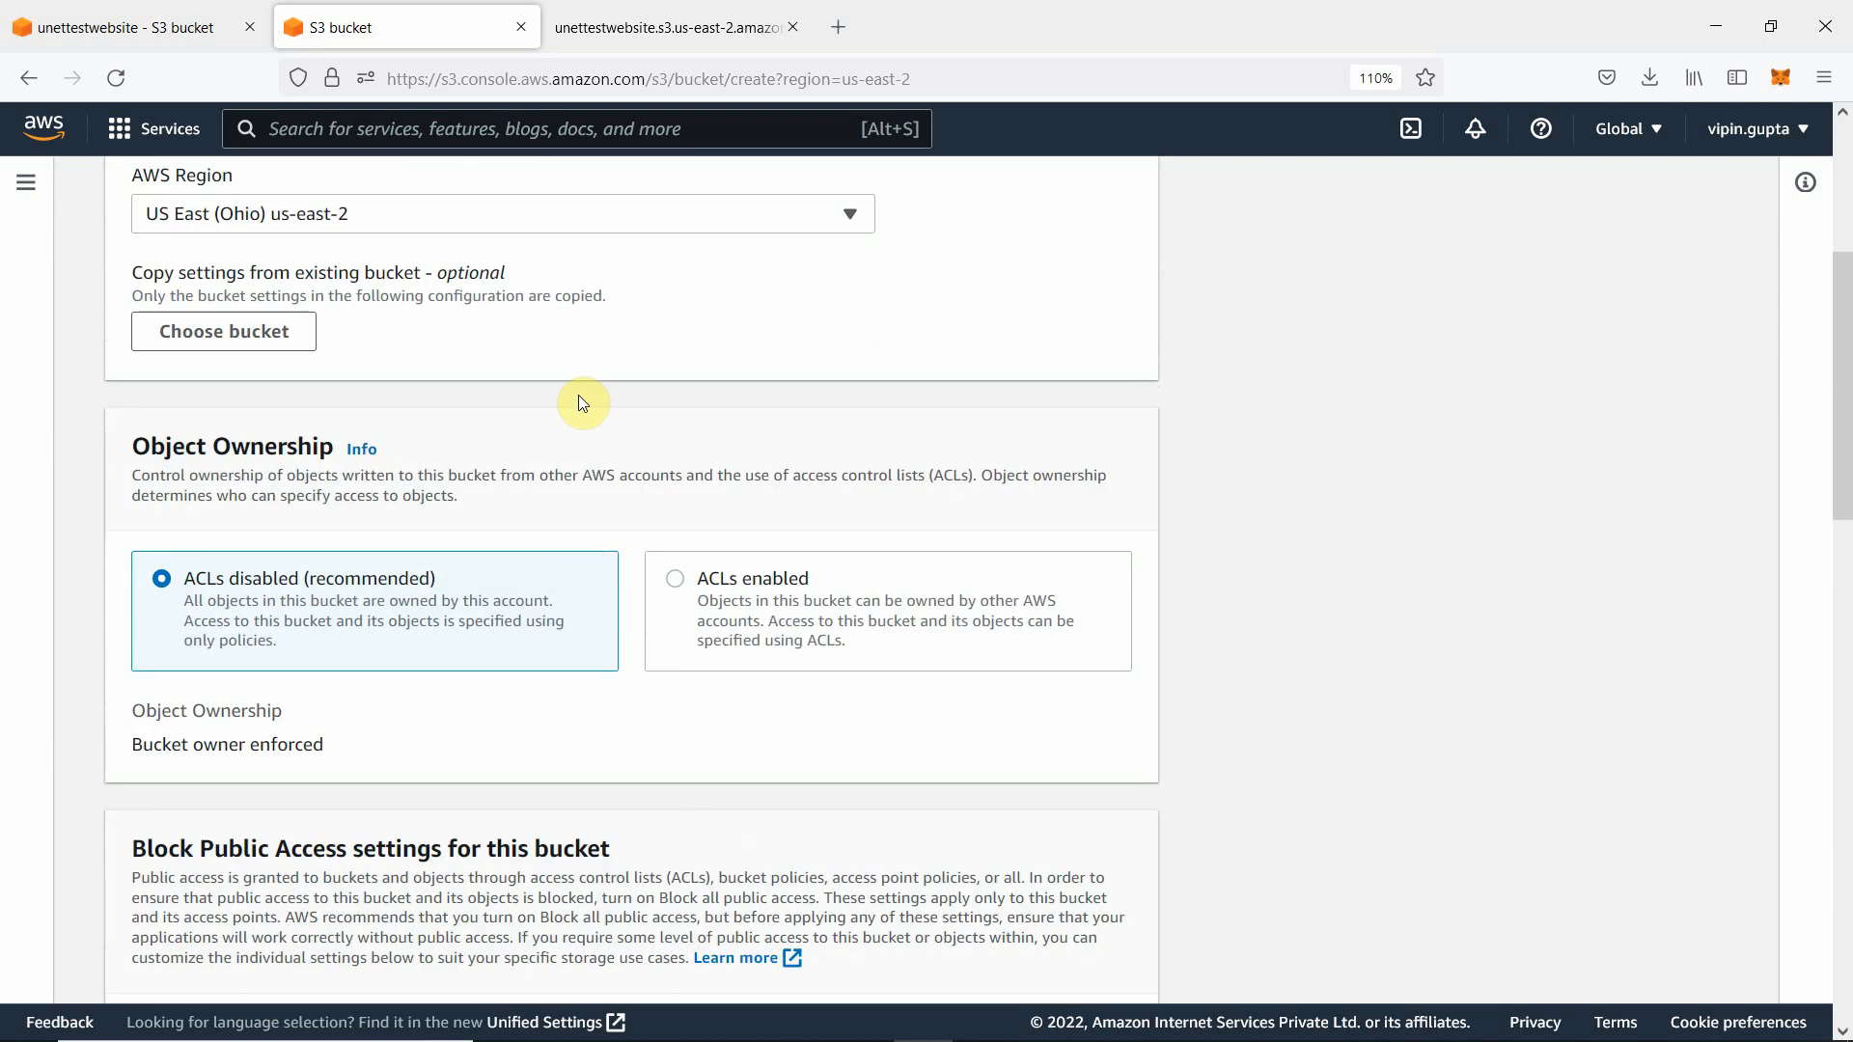
pyautogui.scroll(4, 579, 400)
pyautogui.scroll(1, 562, 364)
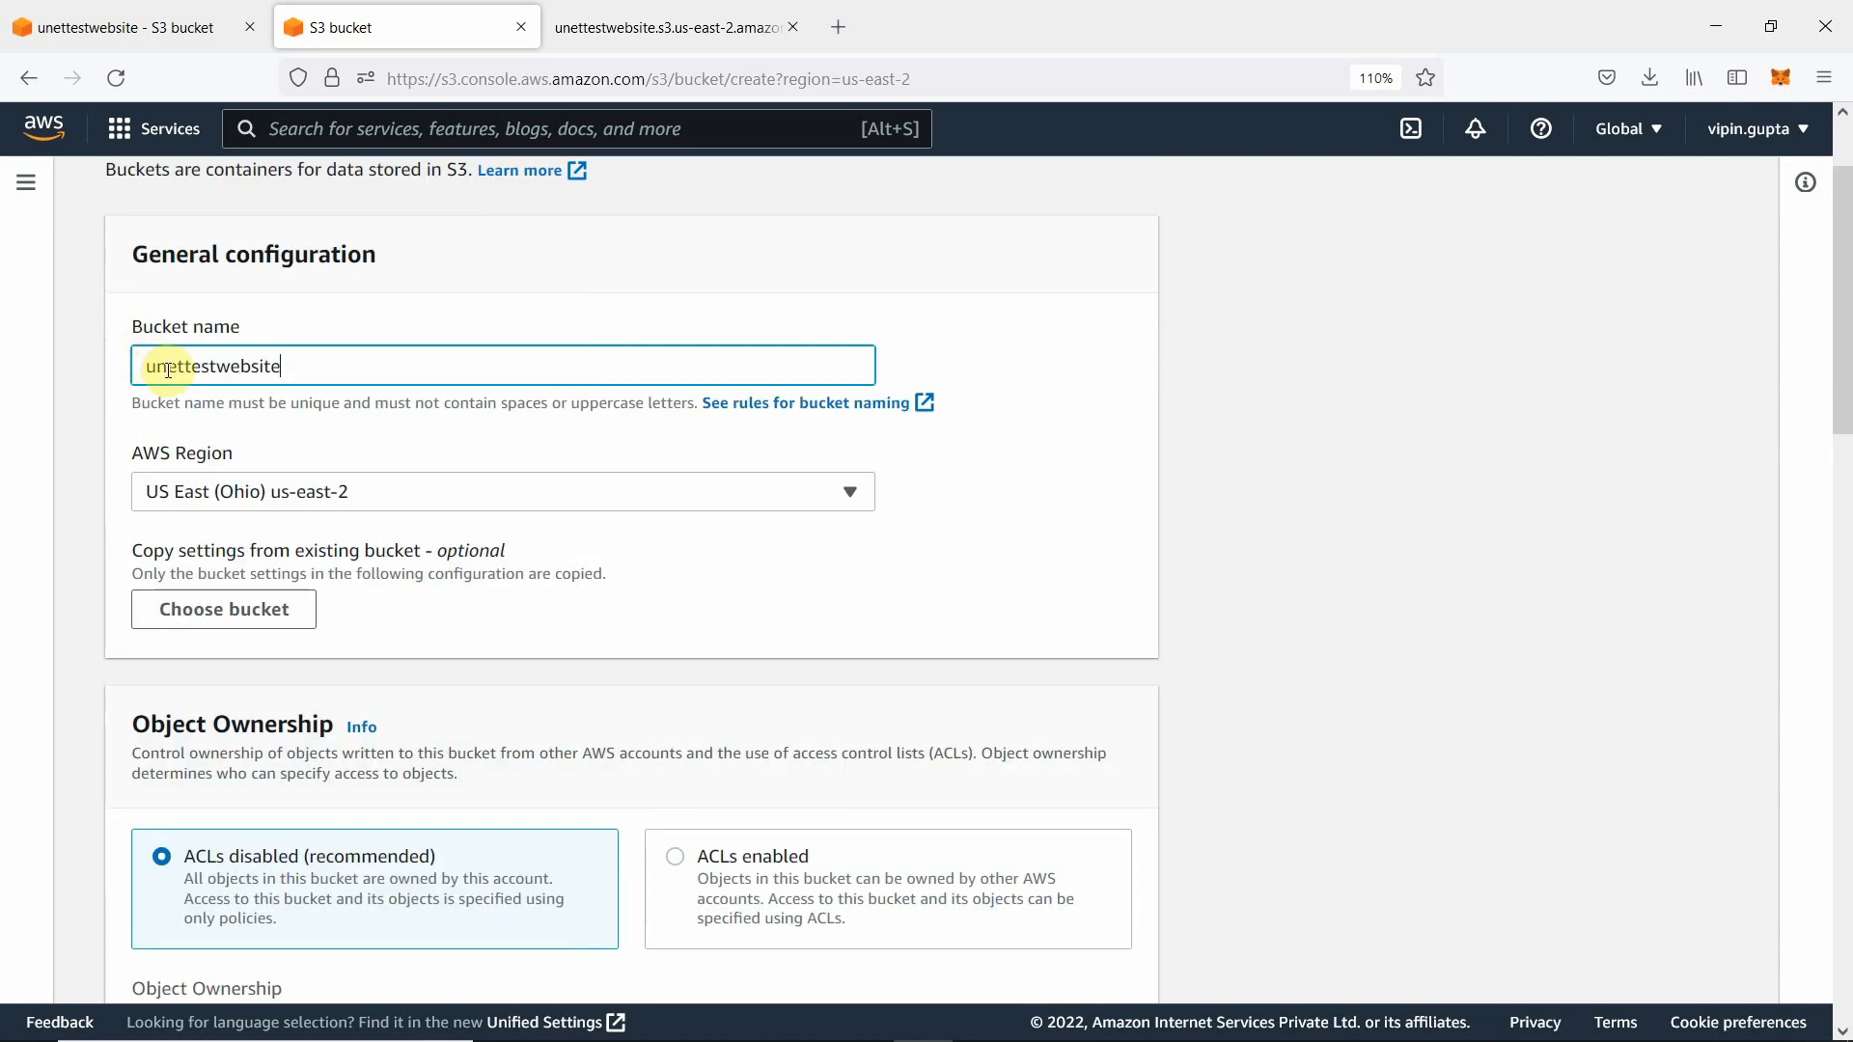
pyautogui.scroll(-9, 575, 455)
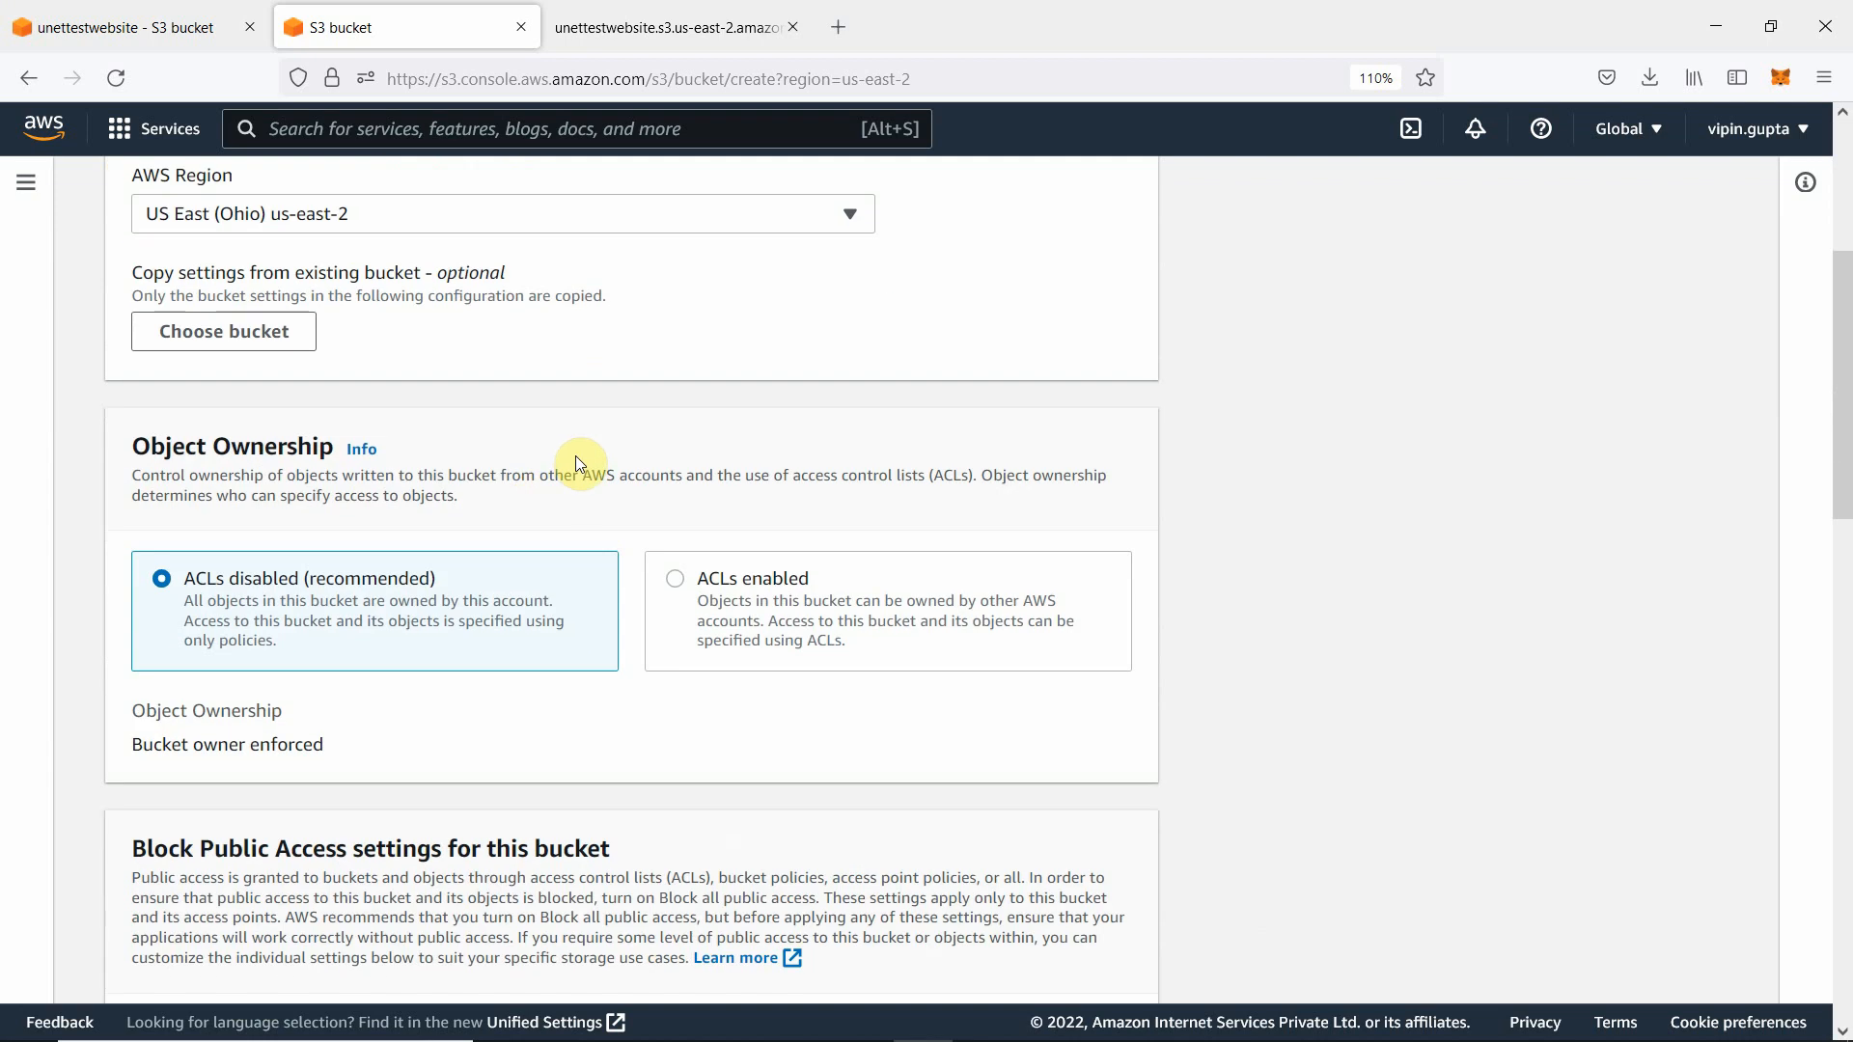
pyautogui.scroll(-3, 577, 454)
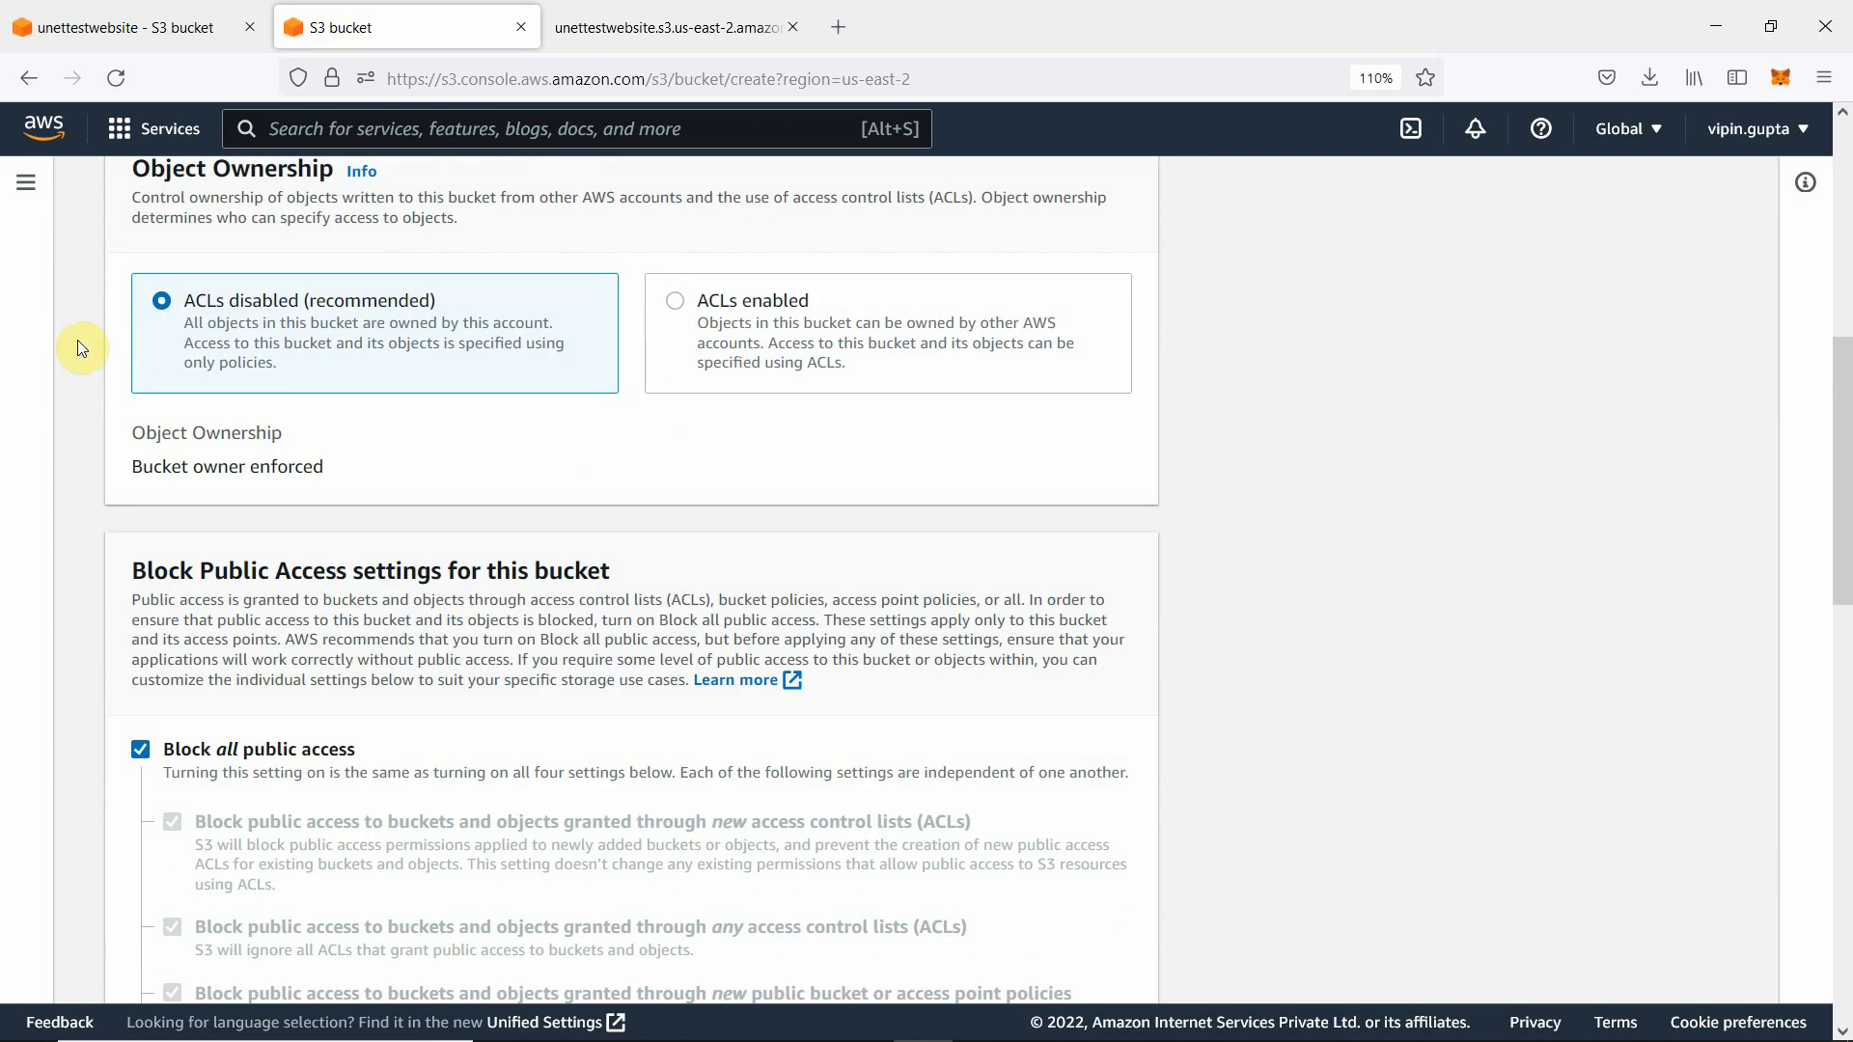
pyautogui.scroll(-3, 350, 652)
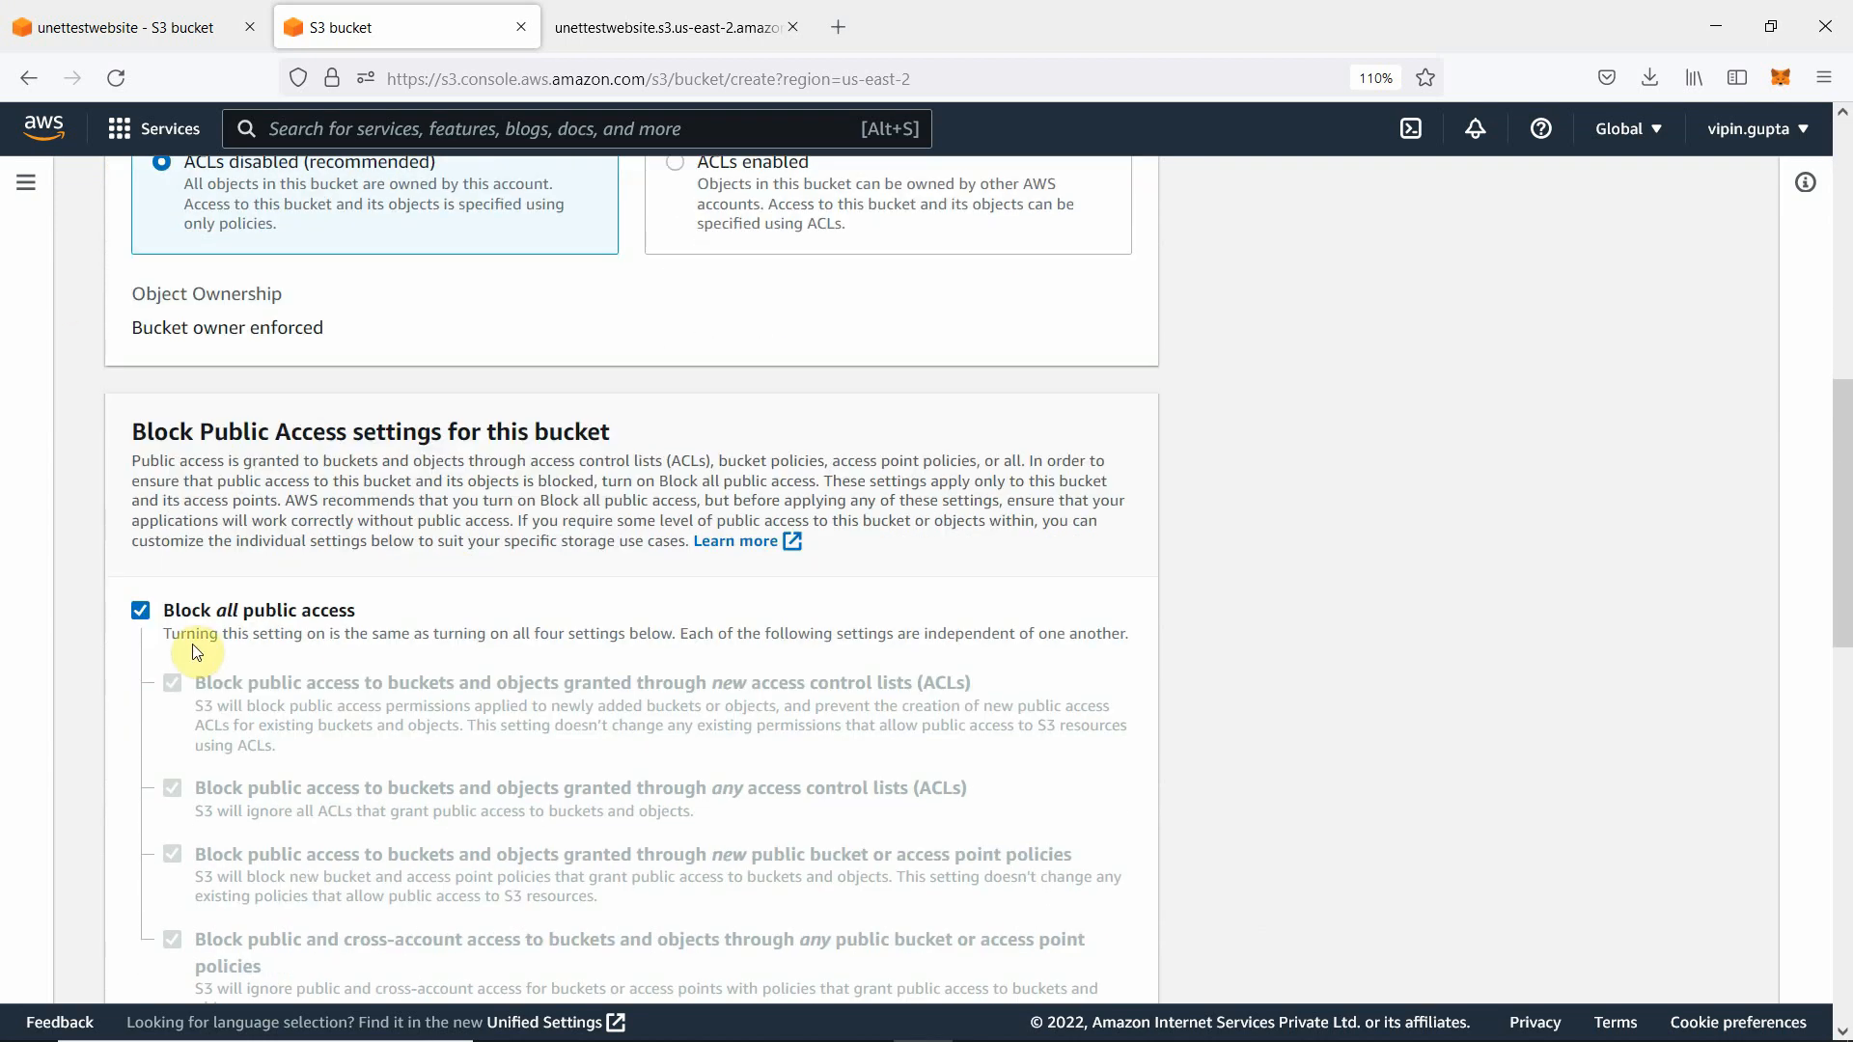
pyautogui.scroll(-20, 447, 610)
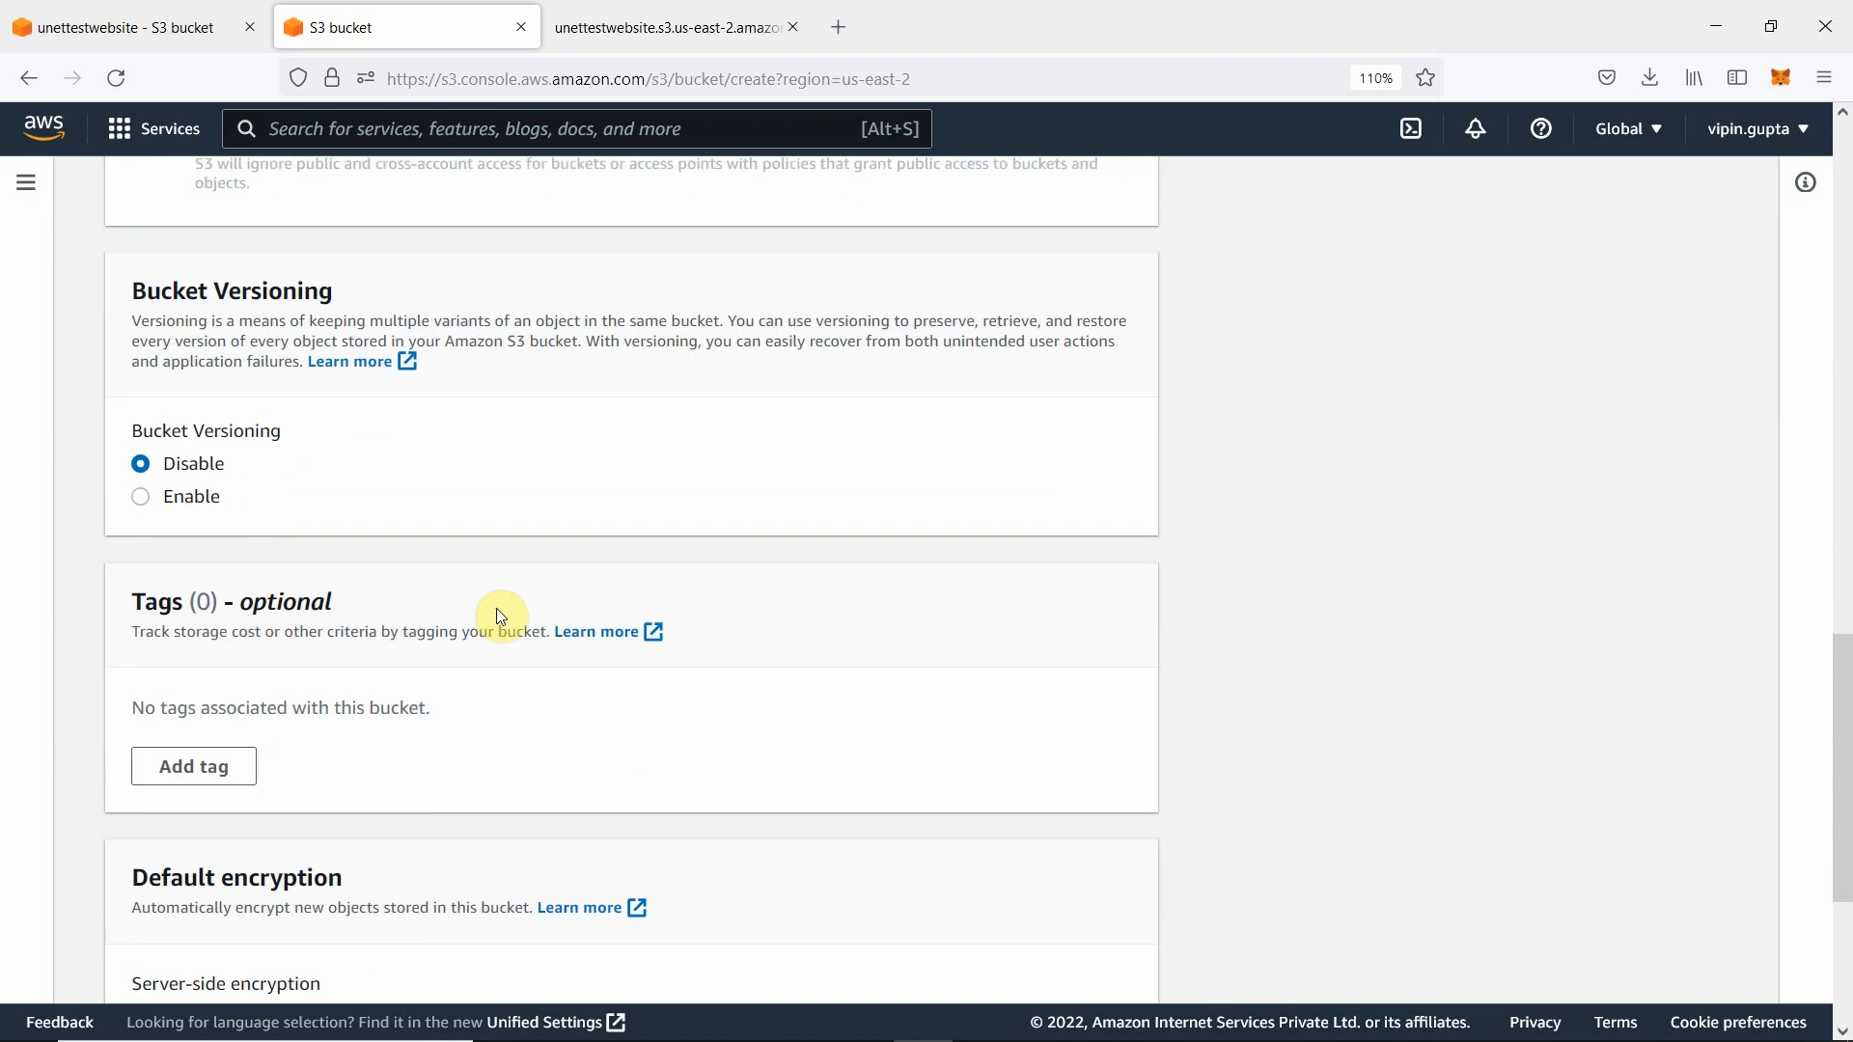
pyautogui.scroll(-8, 500, 608)
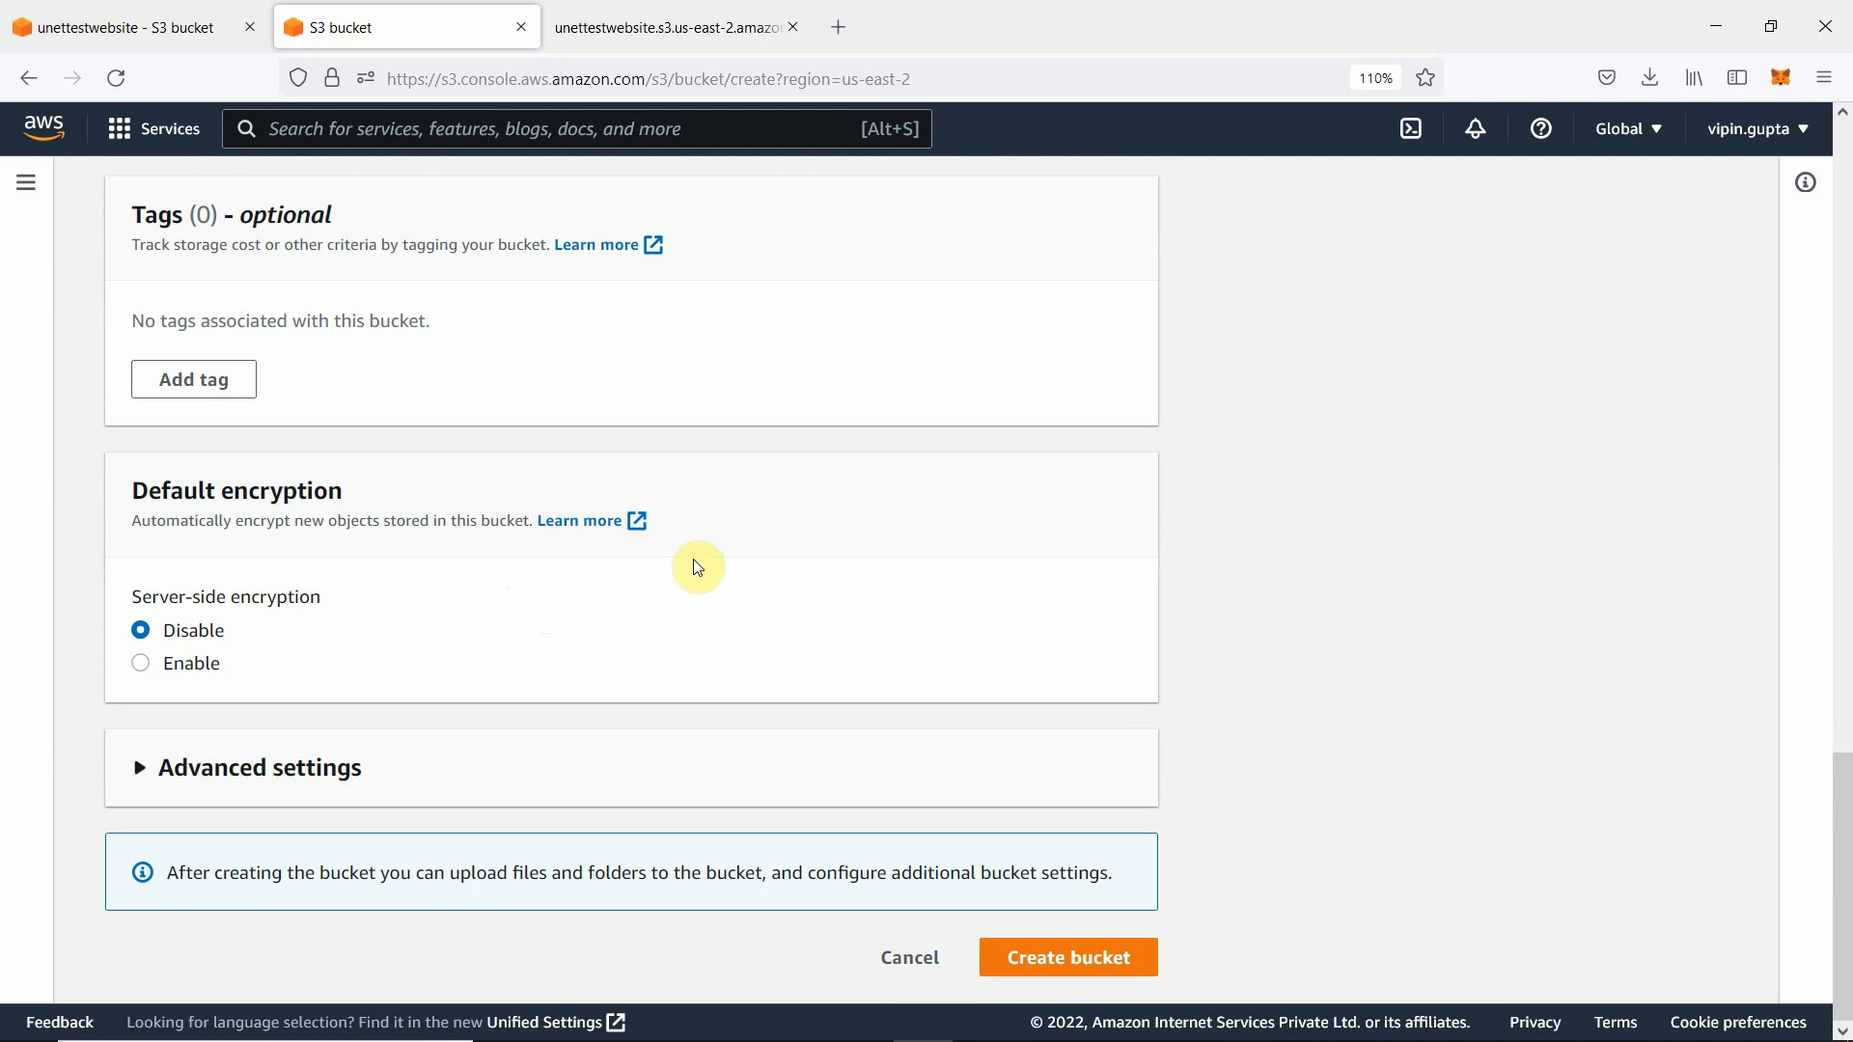
pyautogui.click(139, 767)
pyautogui.scroll(-2, 956, 746)
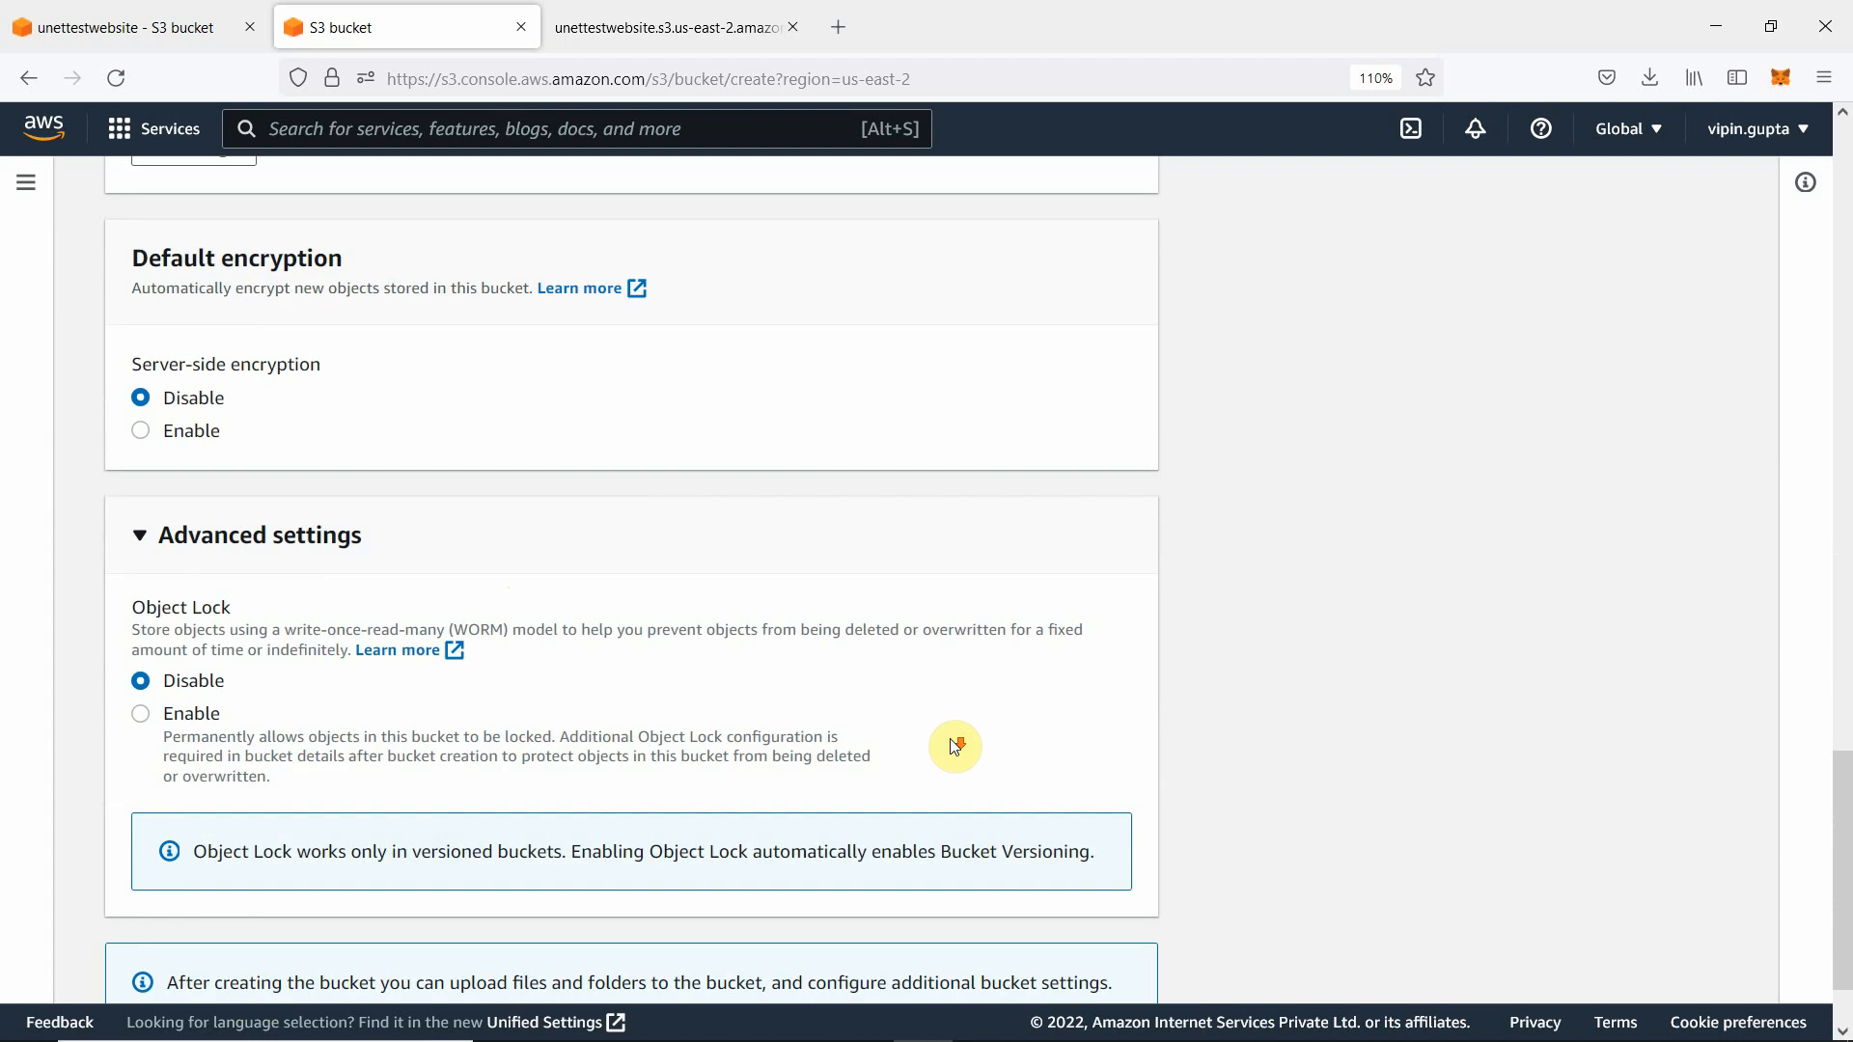
pyautogui.scroll(-1, 956, 746)
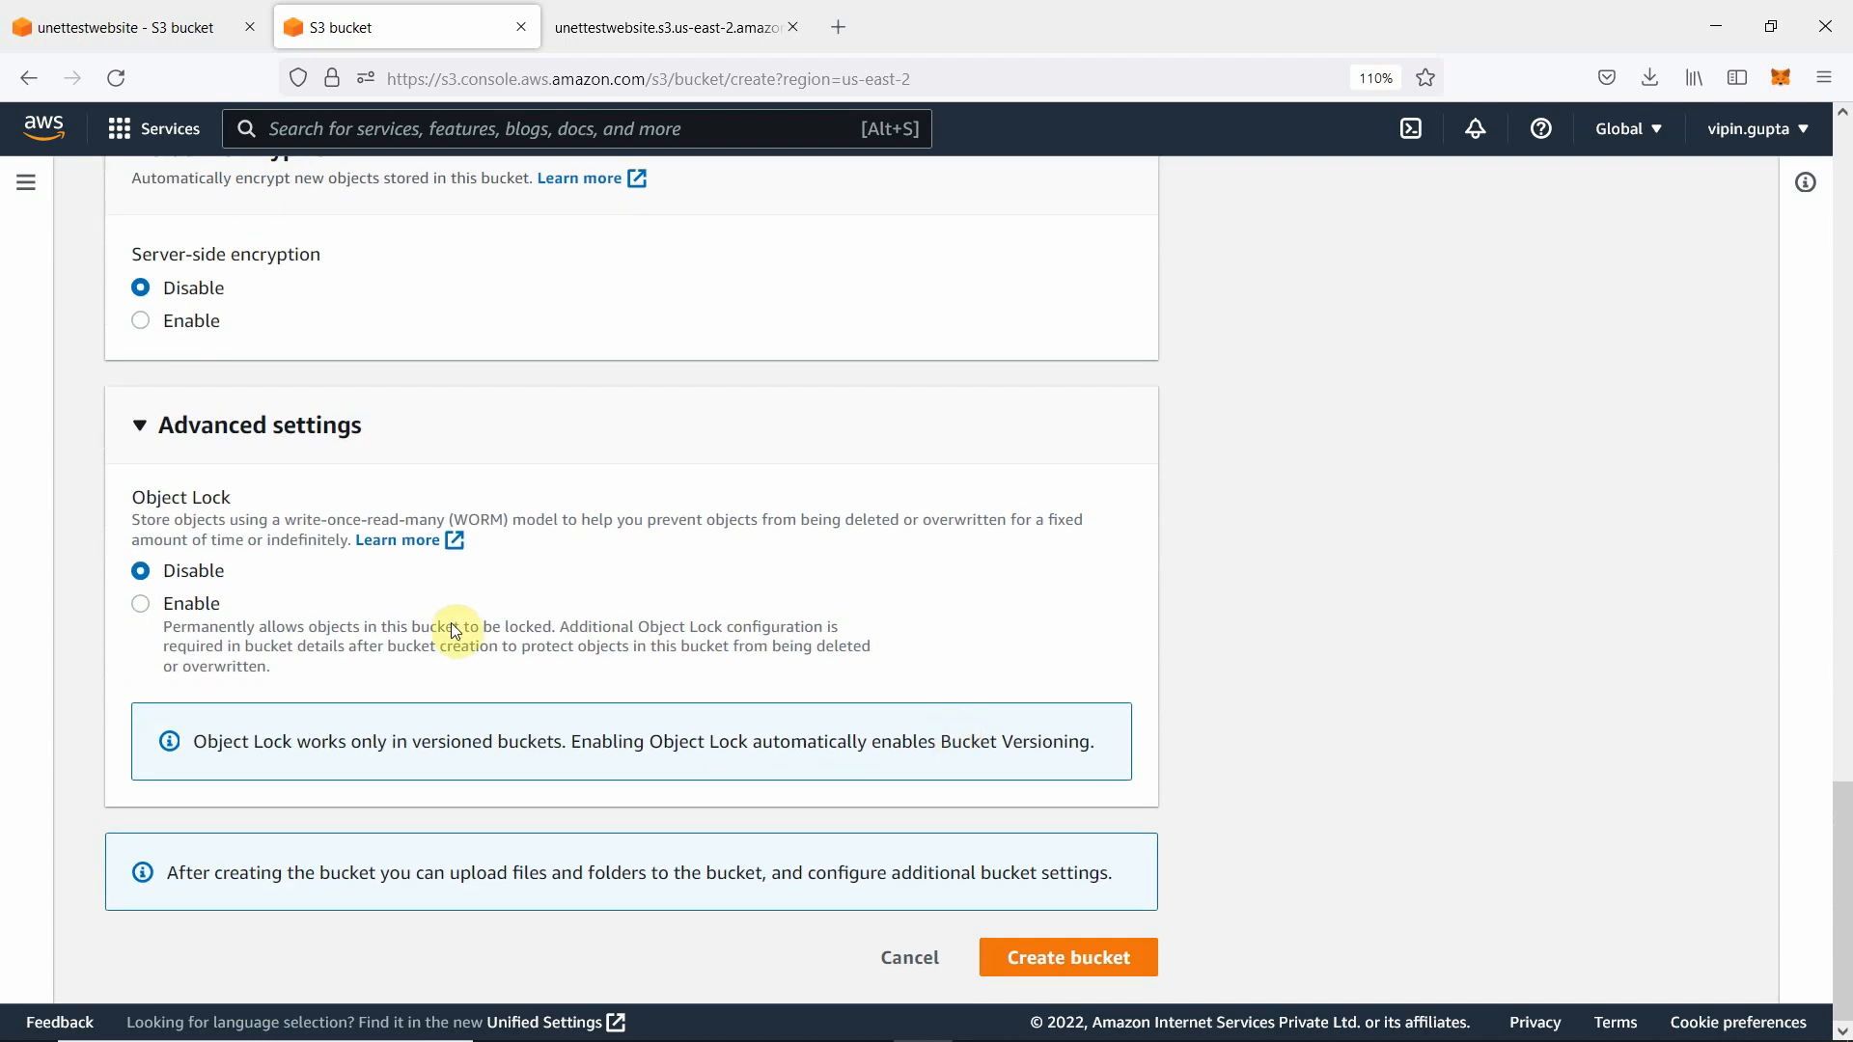
# - Create the unettestwebsite bucket with the default settings, keeping ACLs disabled and all public access blocked
pyautogui.scroll(8, 455, 631)
pyautogui.scroll(3, 420, 388)
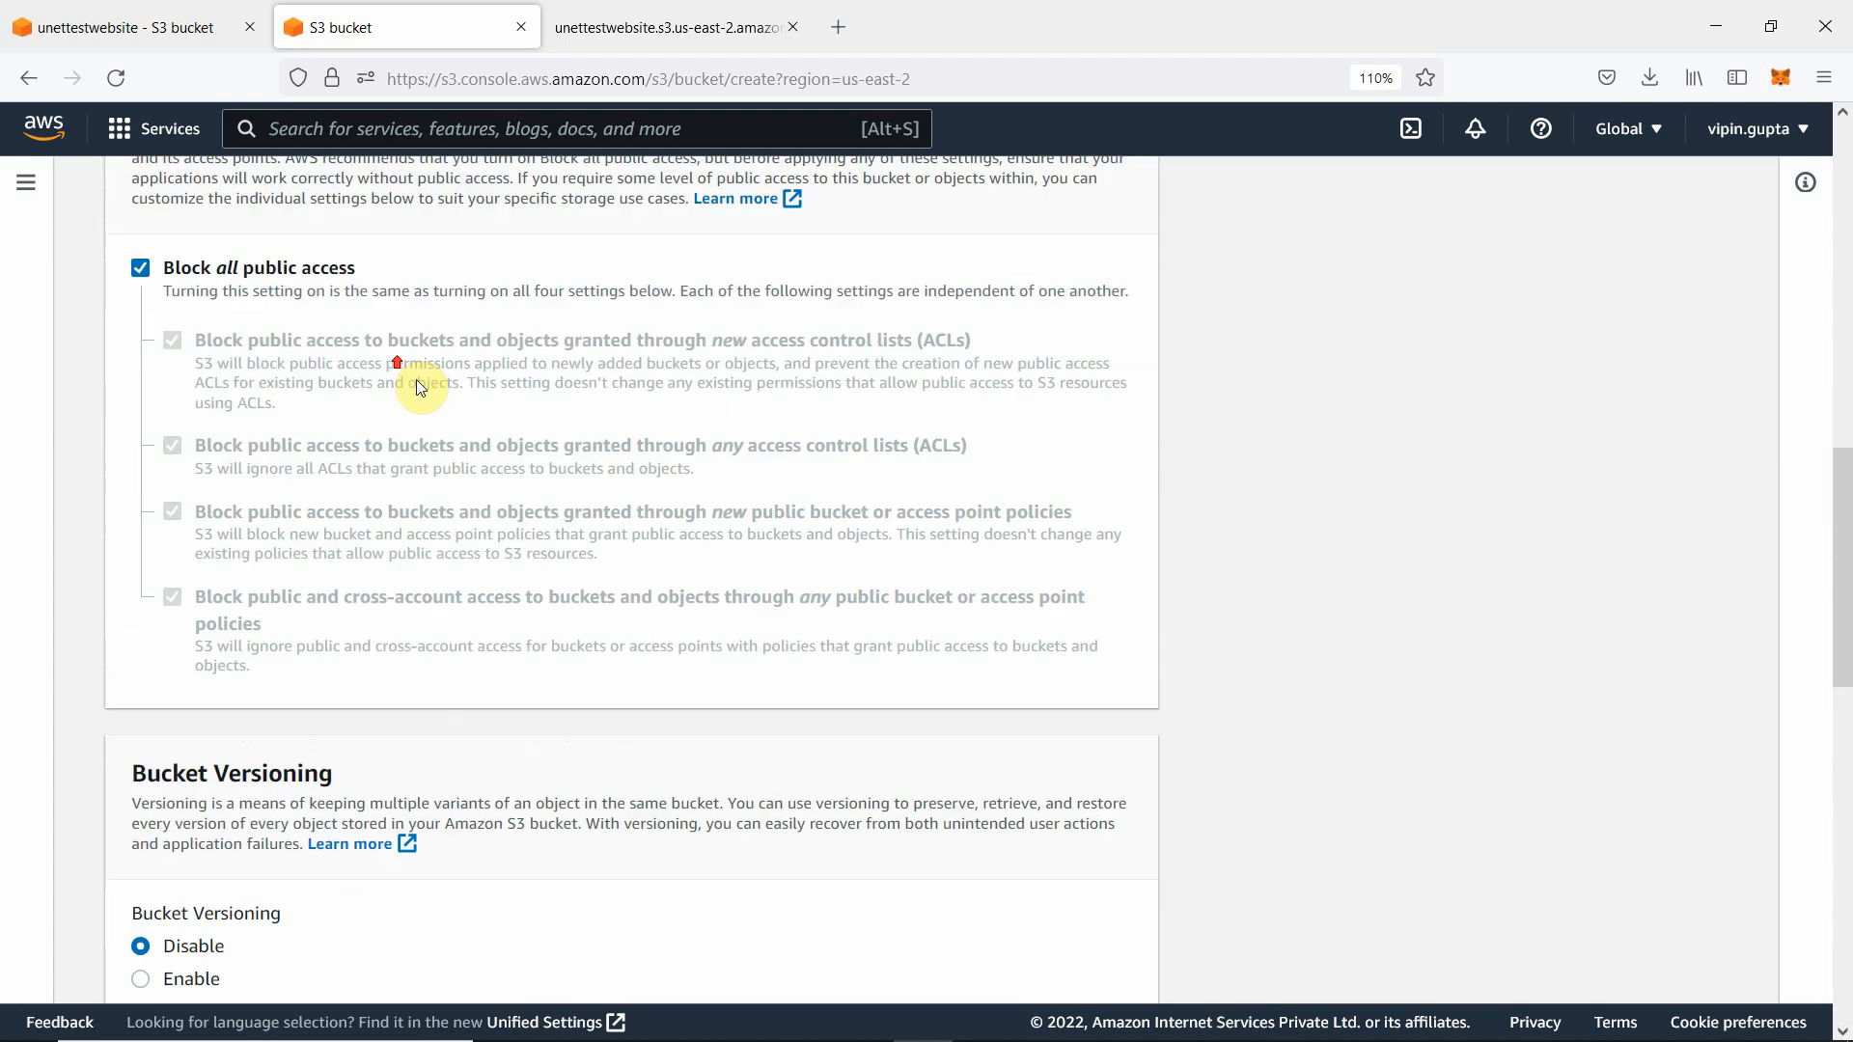
pyautogui.scroll(8, 421, 388)
pyautogui.scroll(-4, 453, 386)
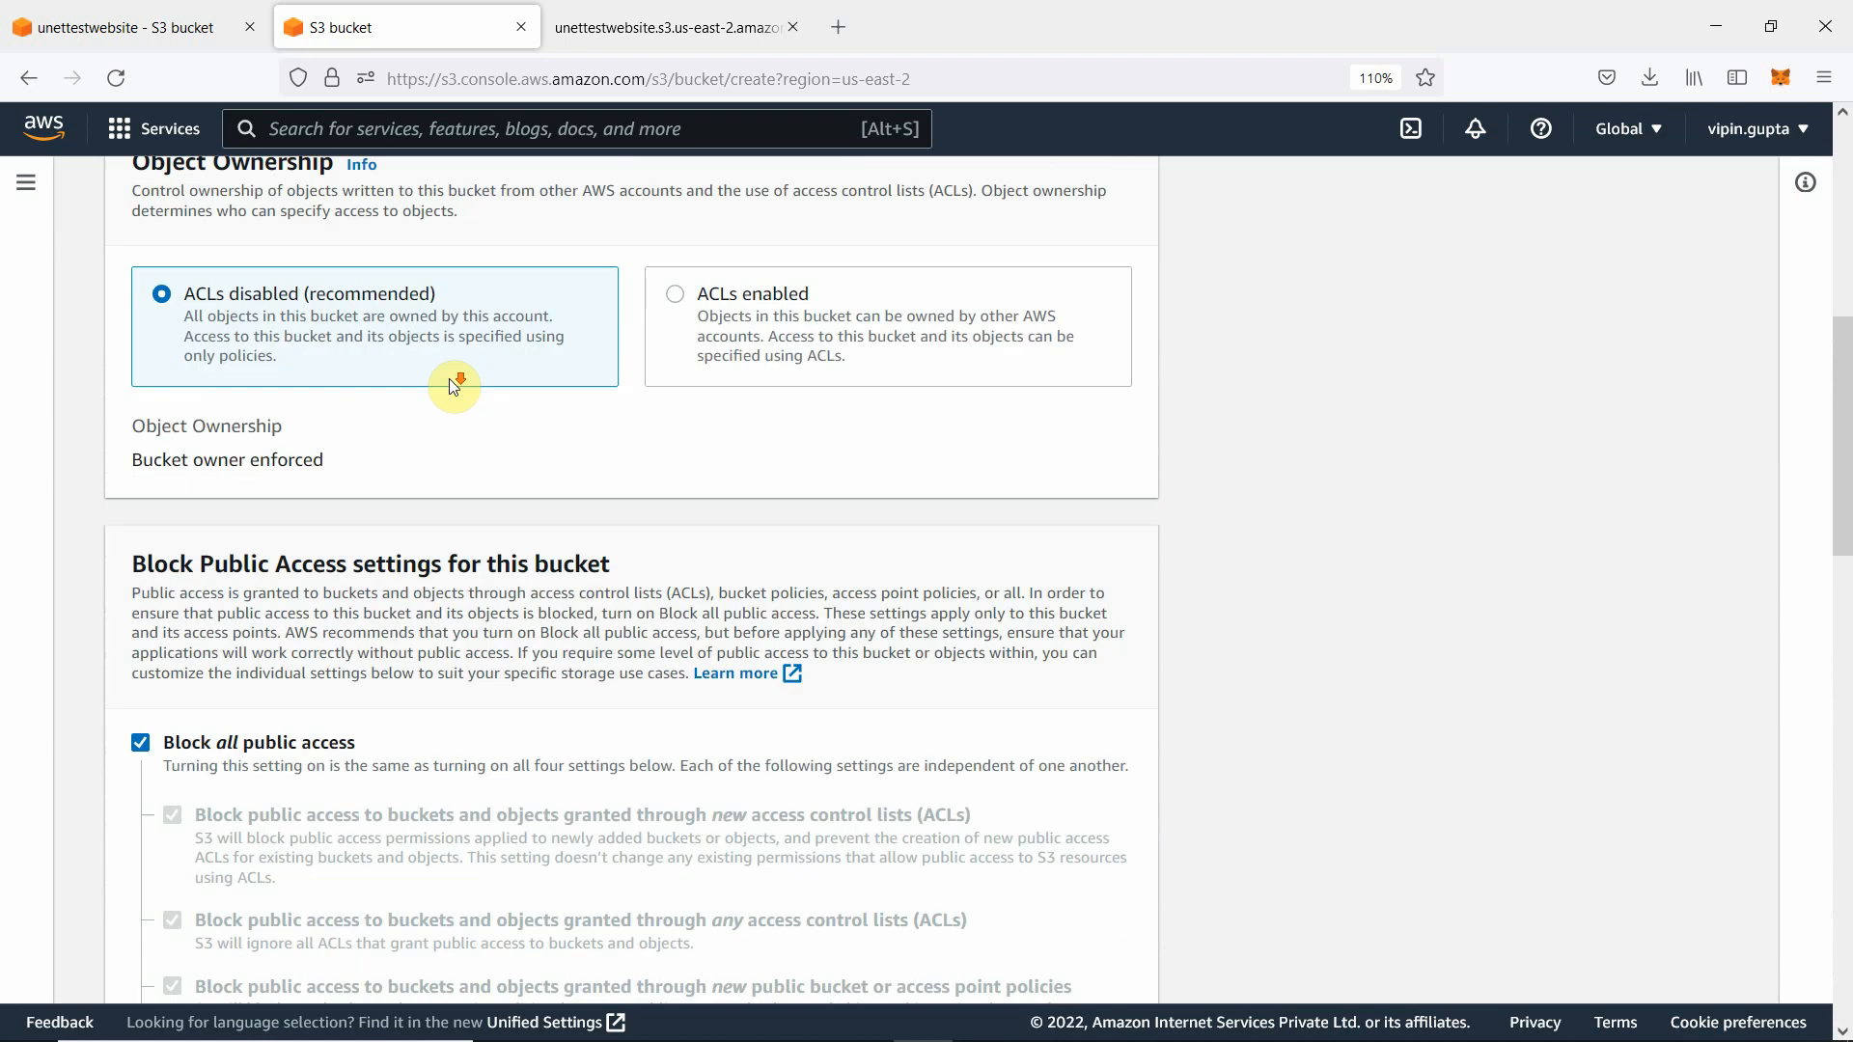
pyautogui.scroll(-10, 453, 384)
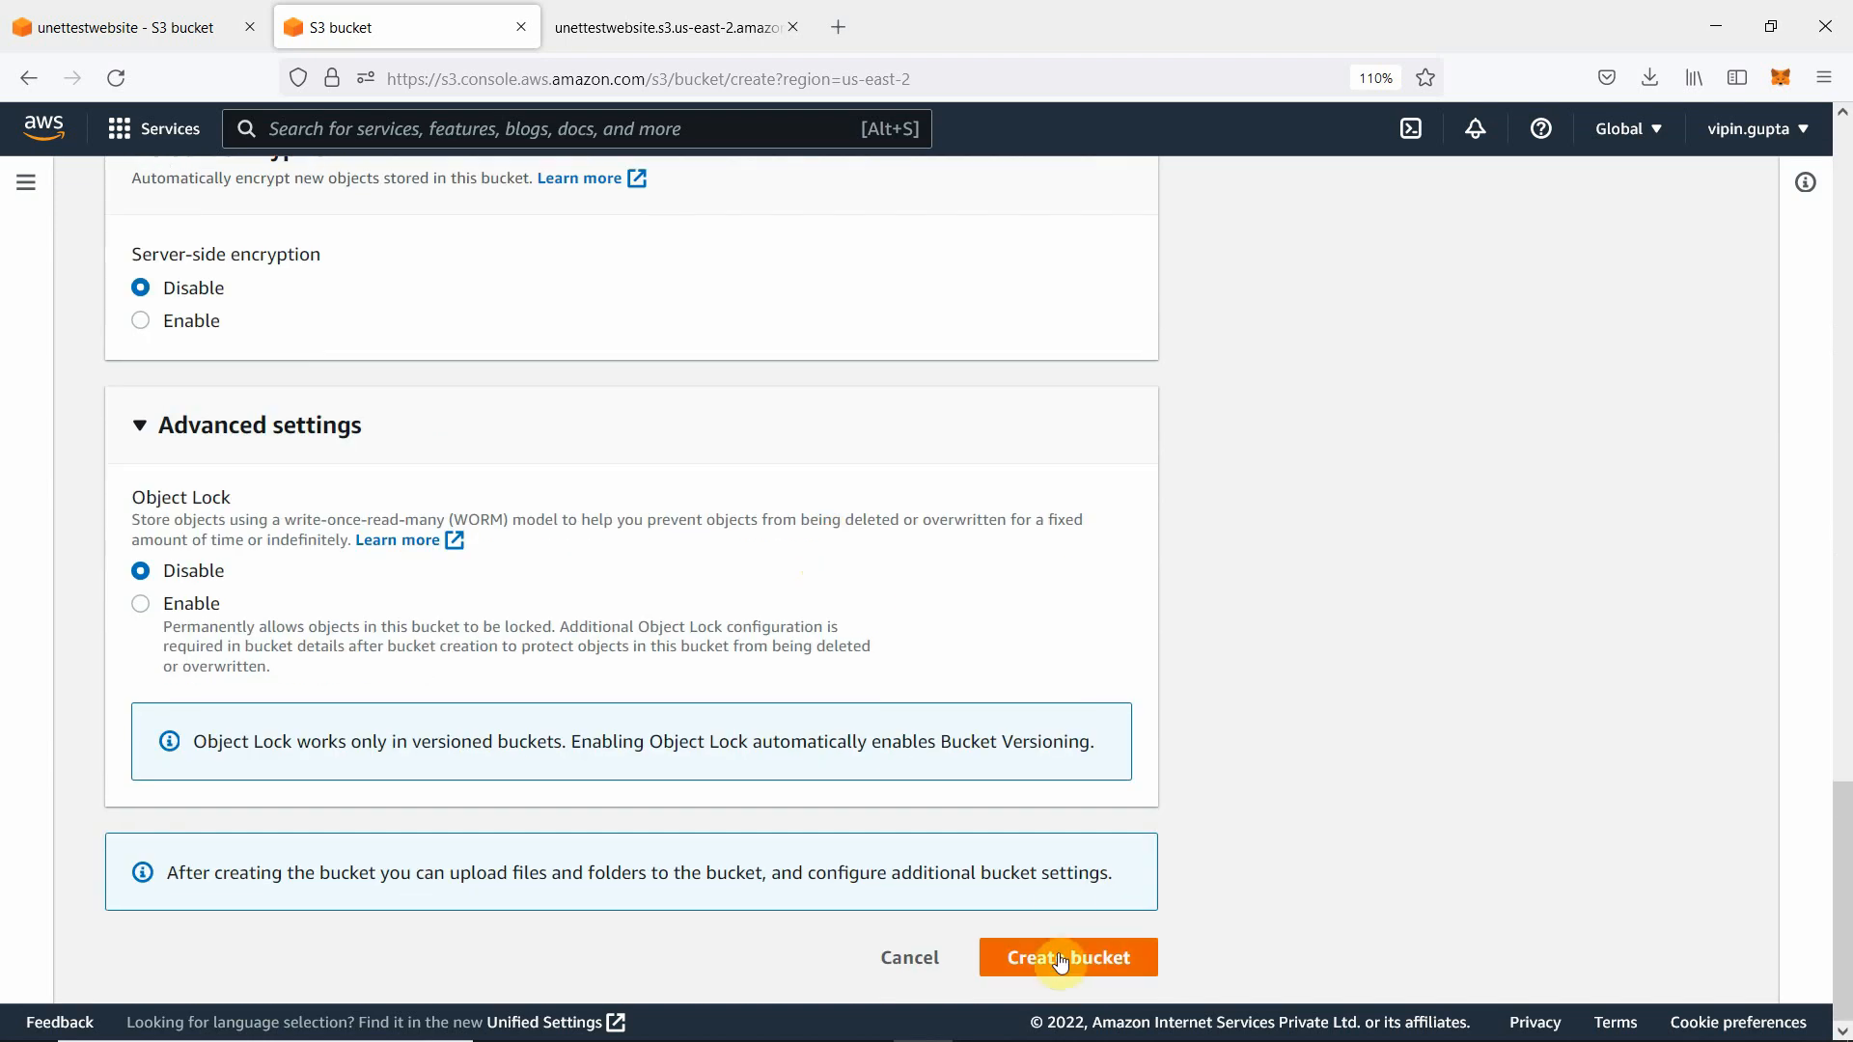
pyautogui.click(1060, 960)
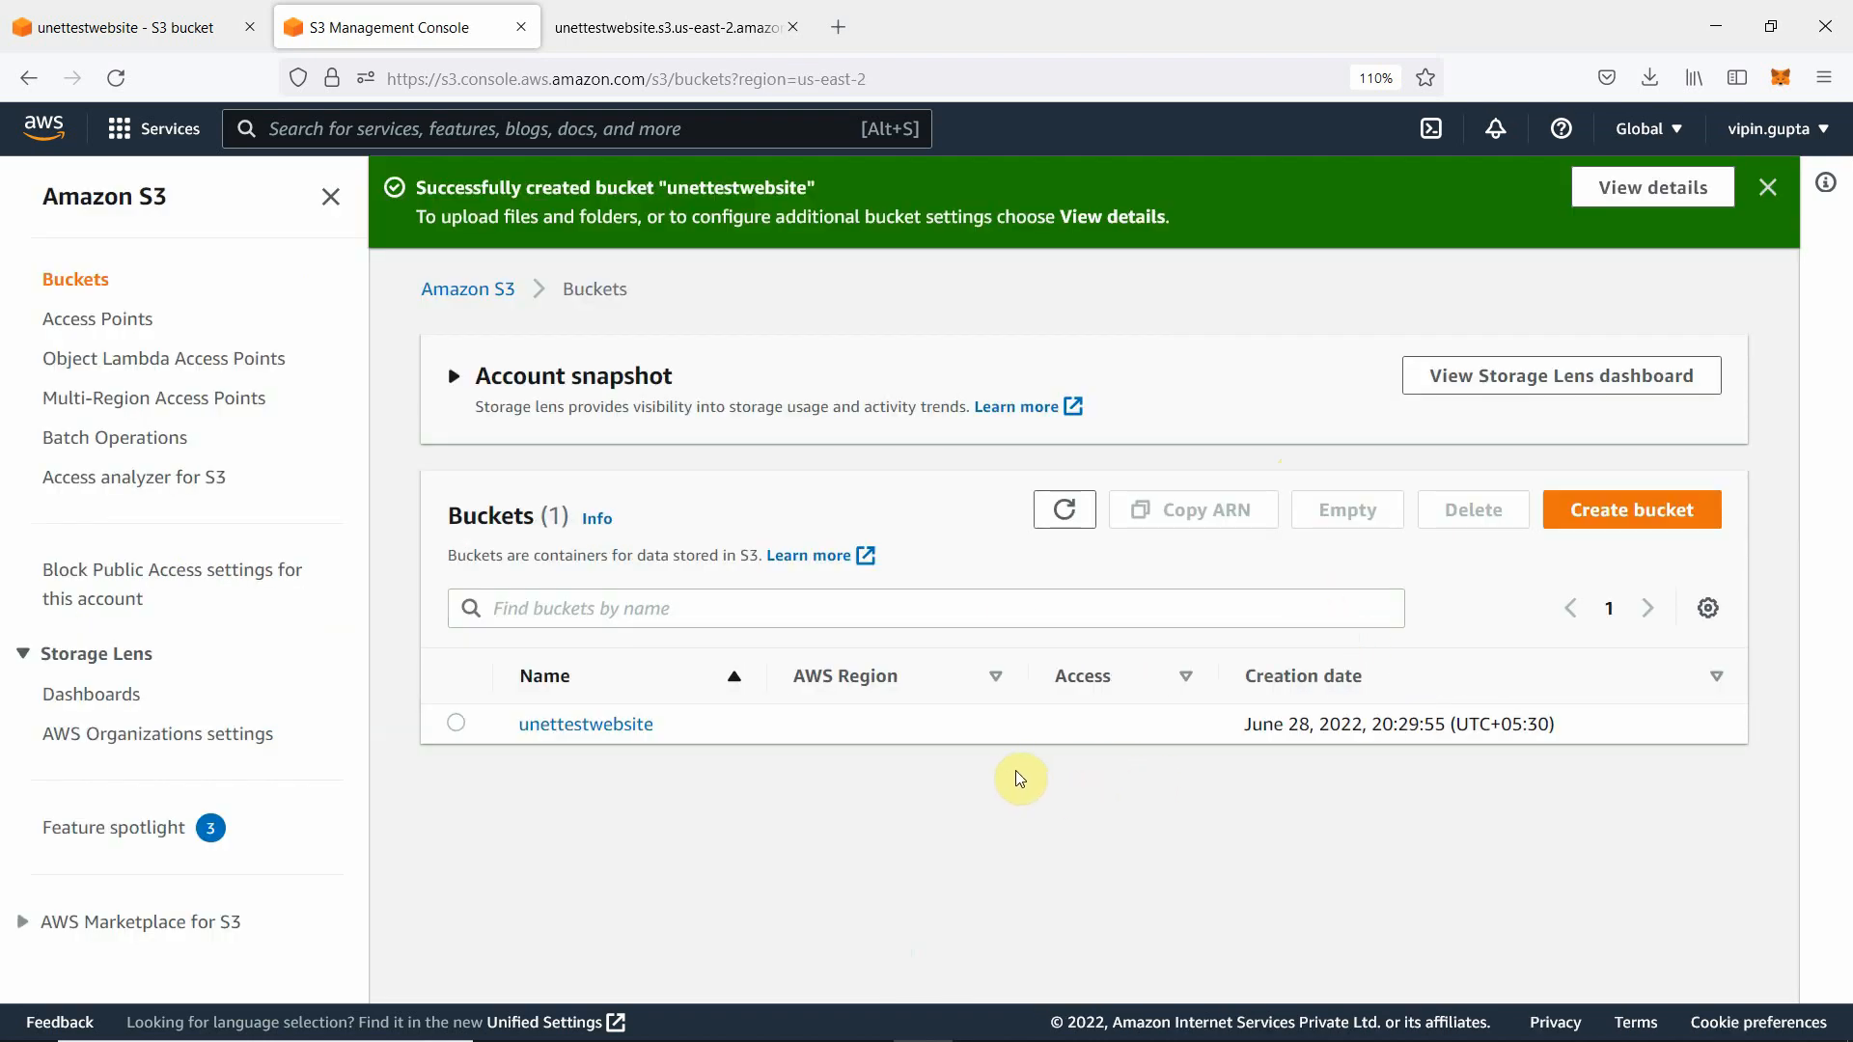
# - Open the unettestwebsite bucket and add photo1.png from the hdata folder to a new upload
pyautogui.click(567, 732)
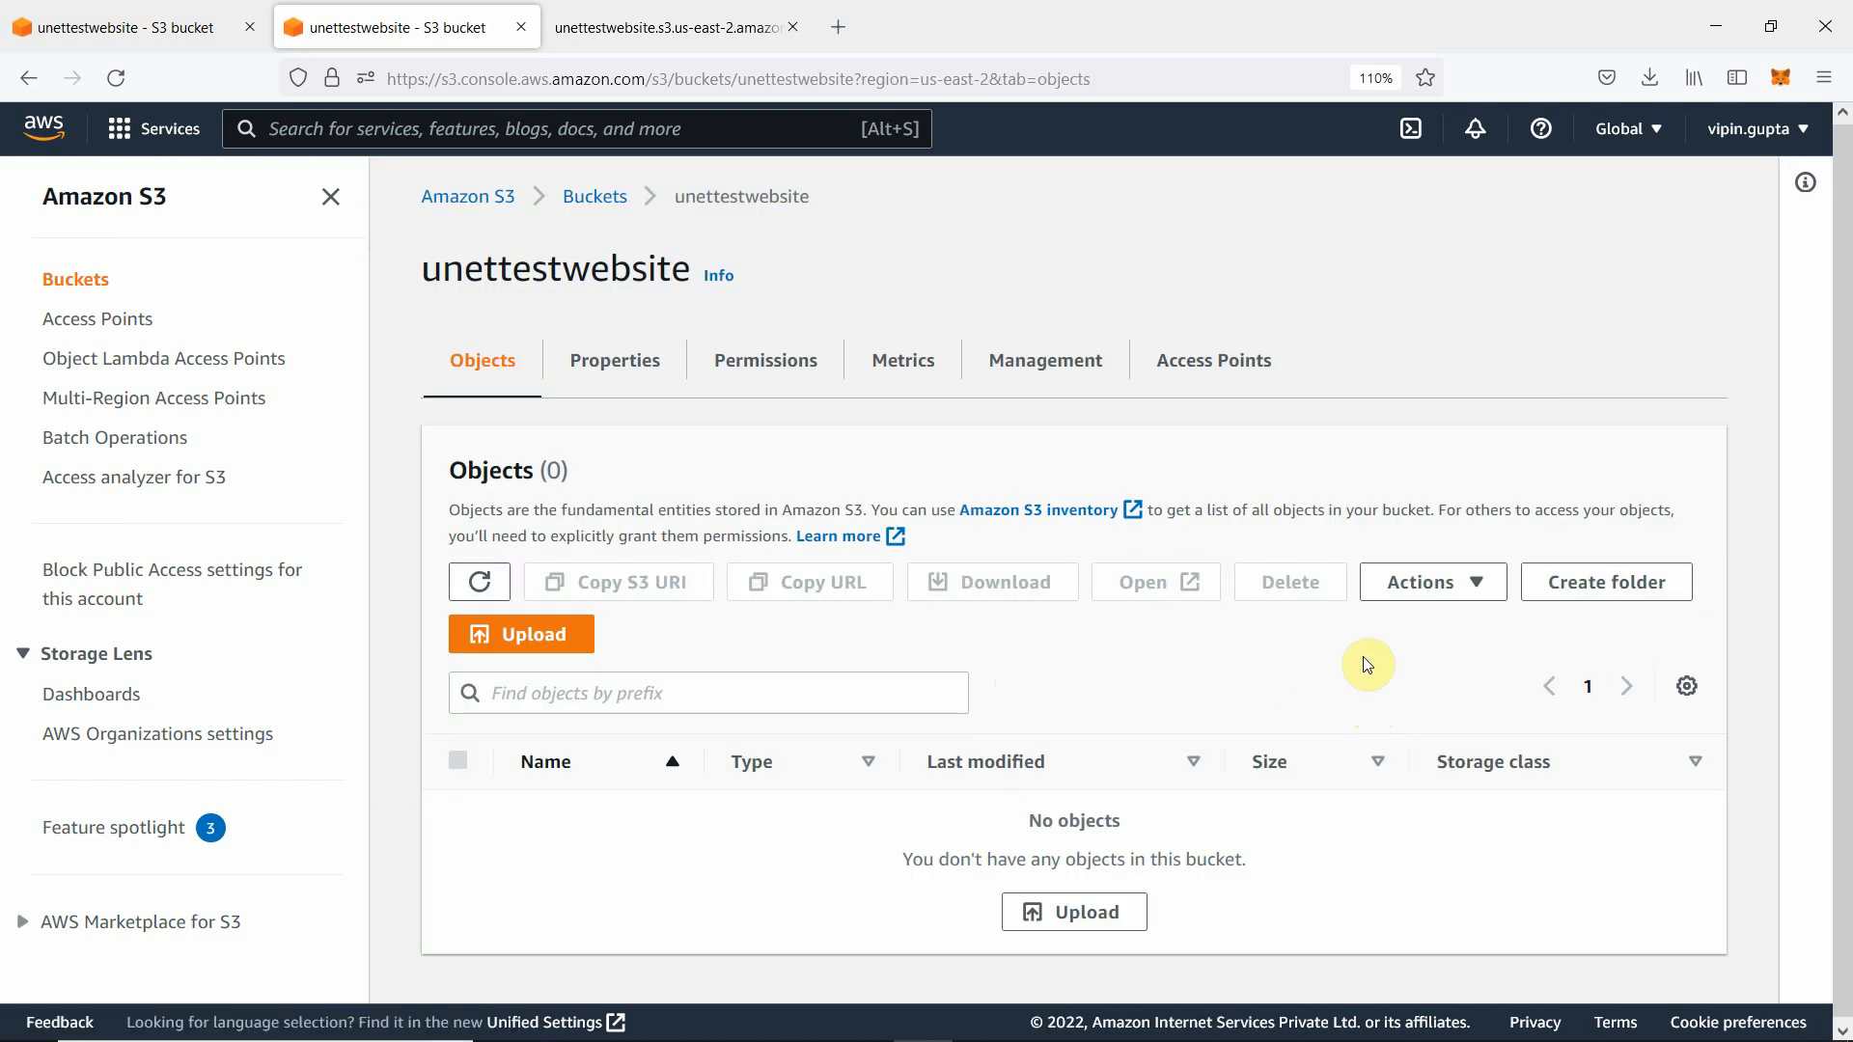
pyautogui.click(524, 639)
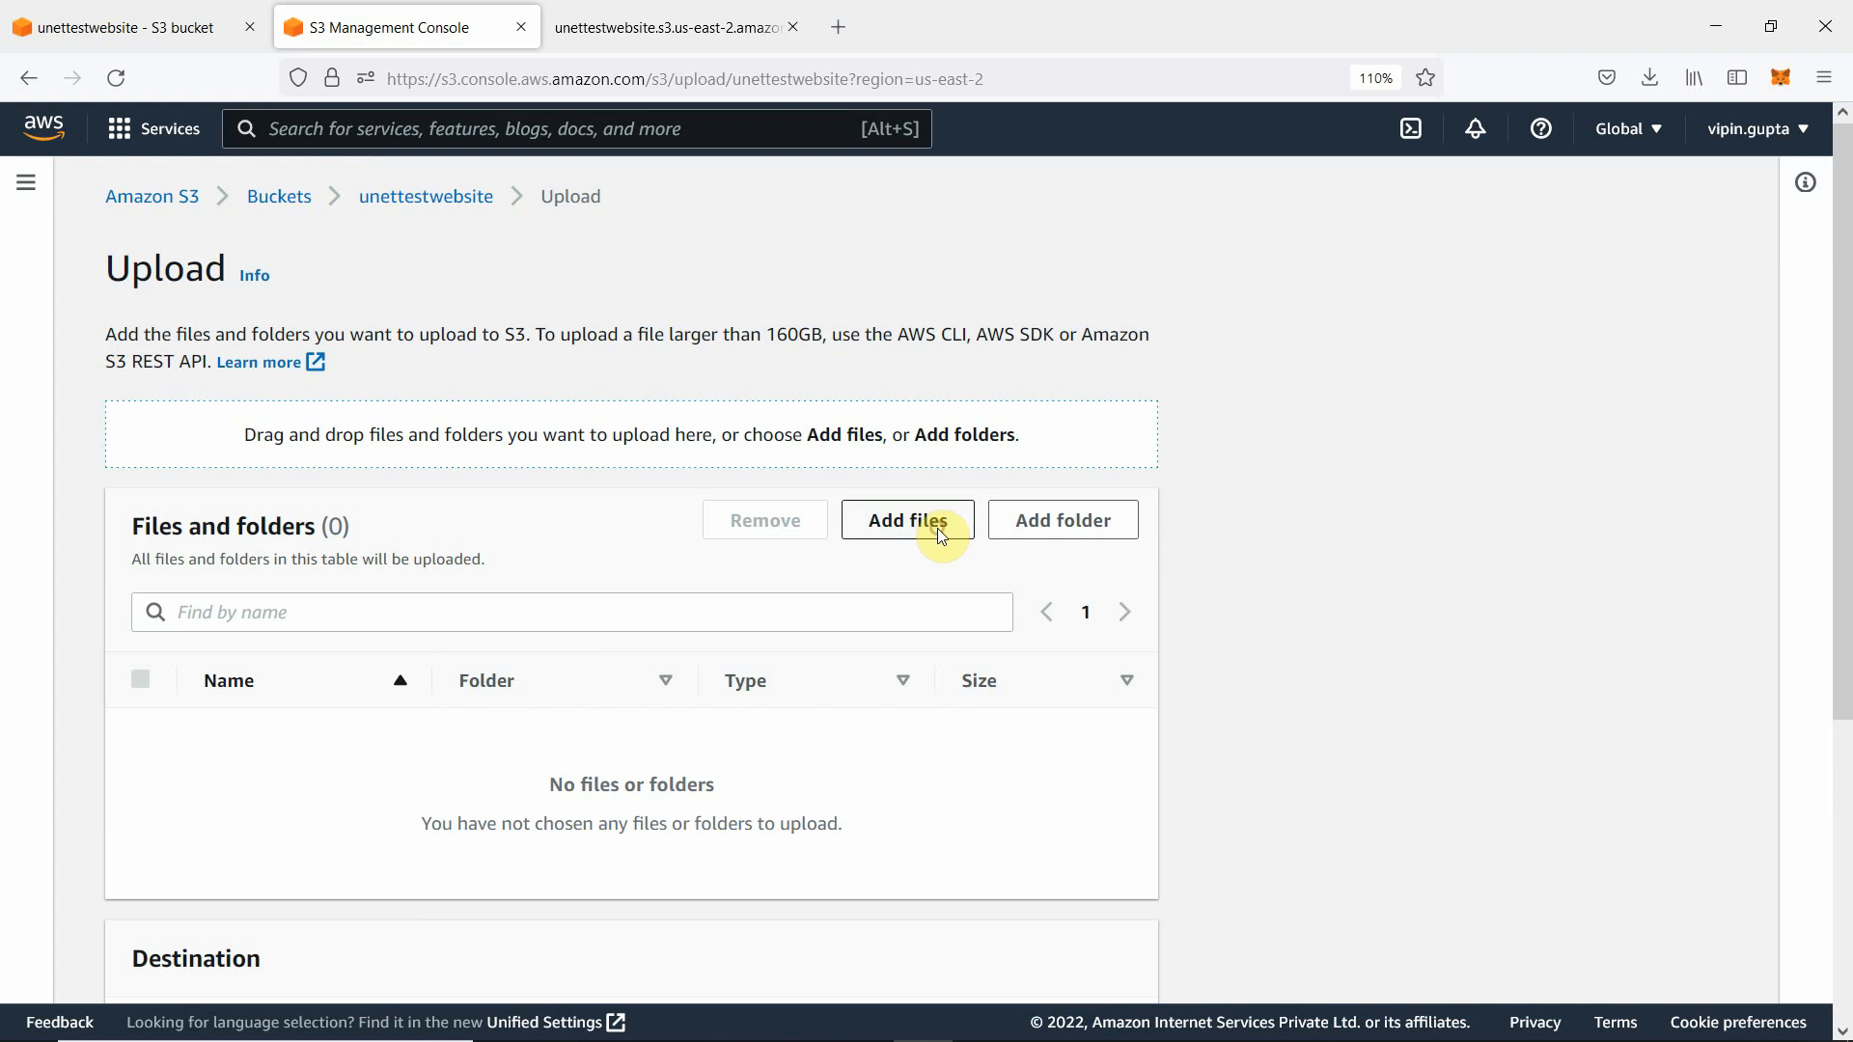
pyautogui.click(942, 536)
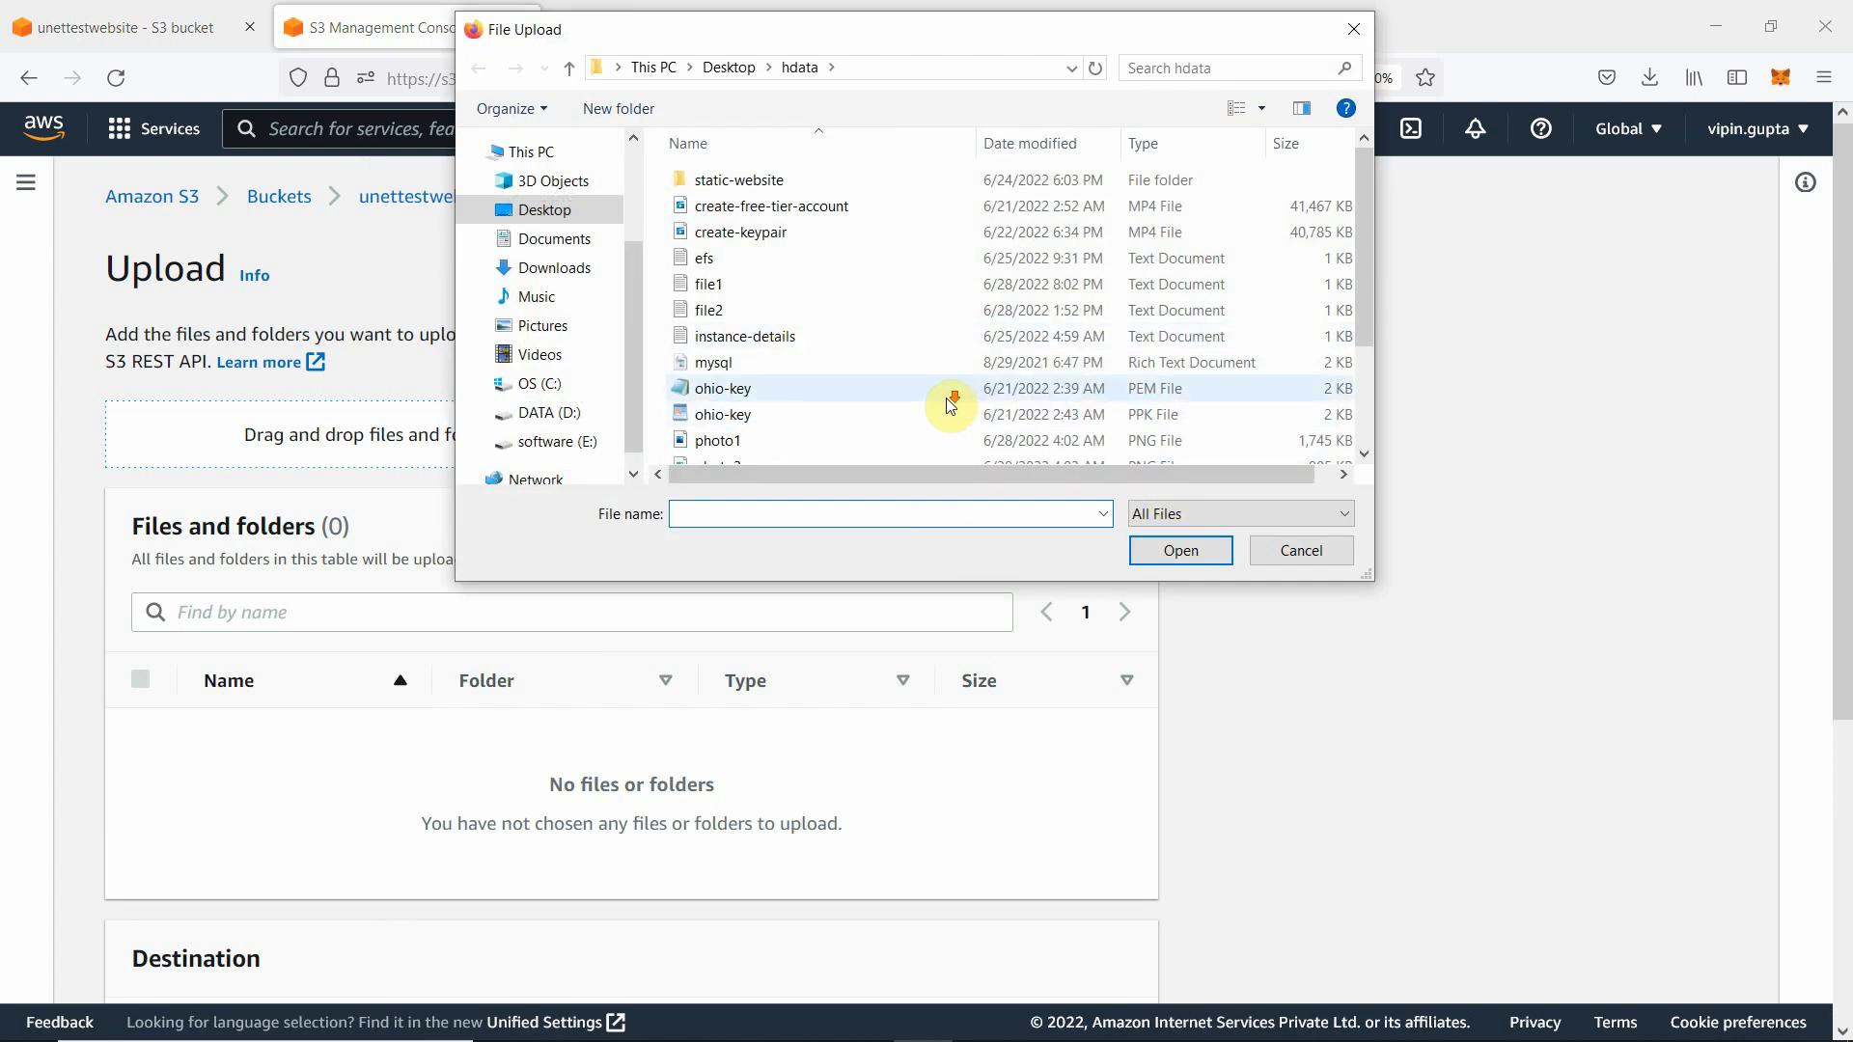
pyautogui.scroll(-1, 950, 404)
pyautogui.click(703, 376)
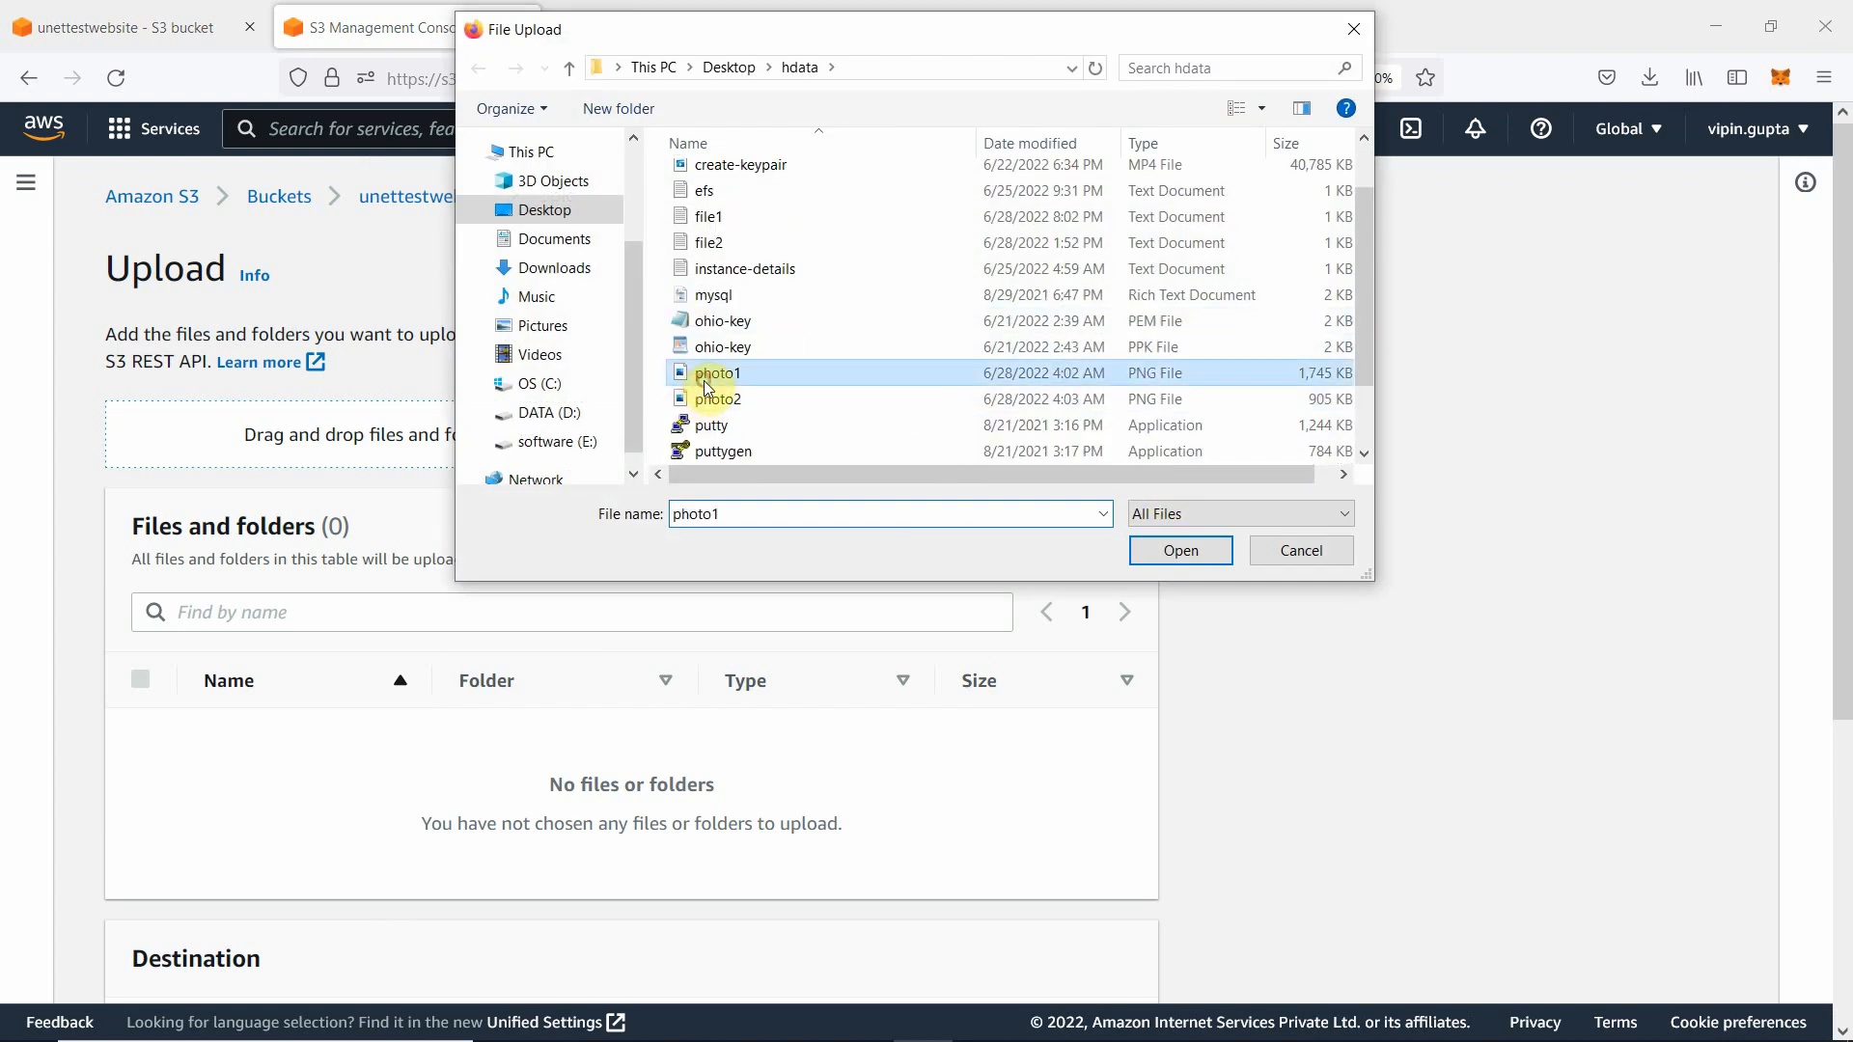
pyautogui.click(1175, 551)
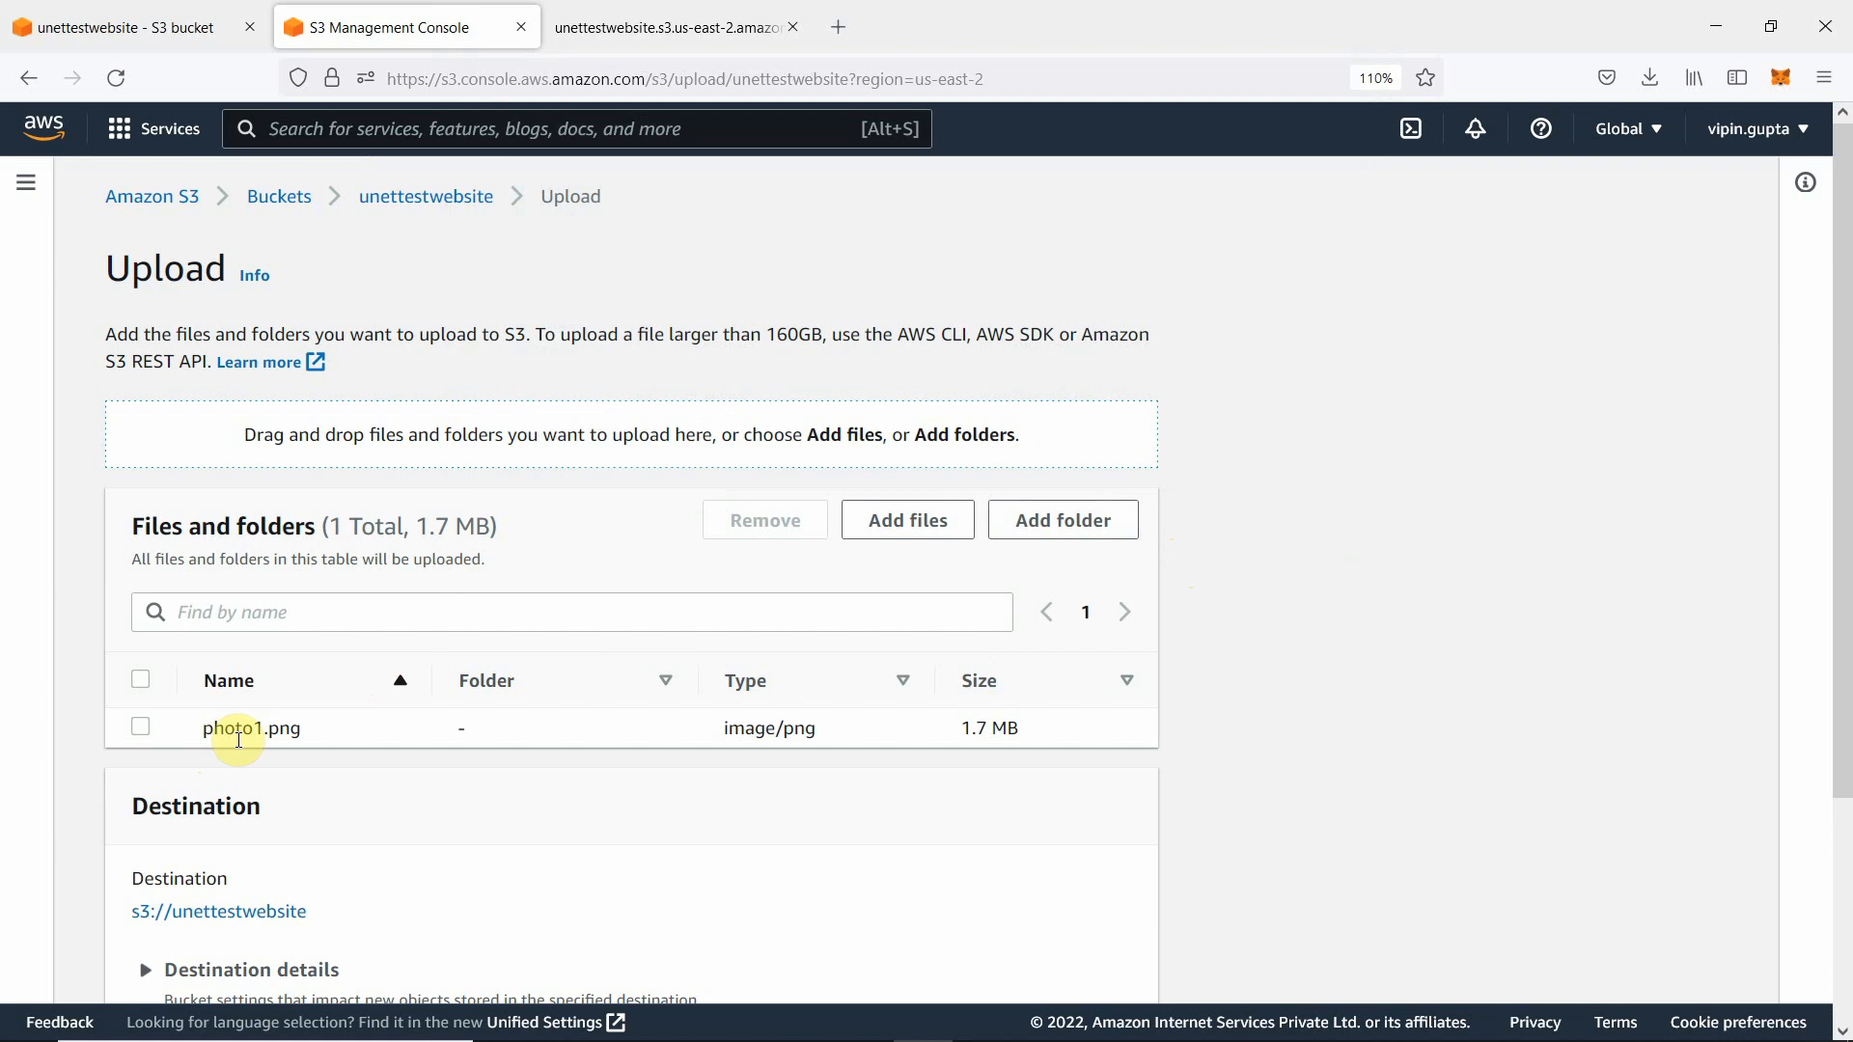
# - Expand the upload's permissions section and check its access information and the destination details
pyautogui.scroll(-3, 1343, 692)
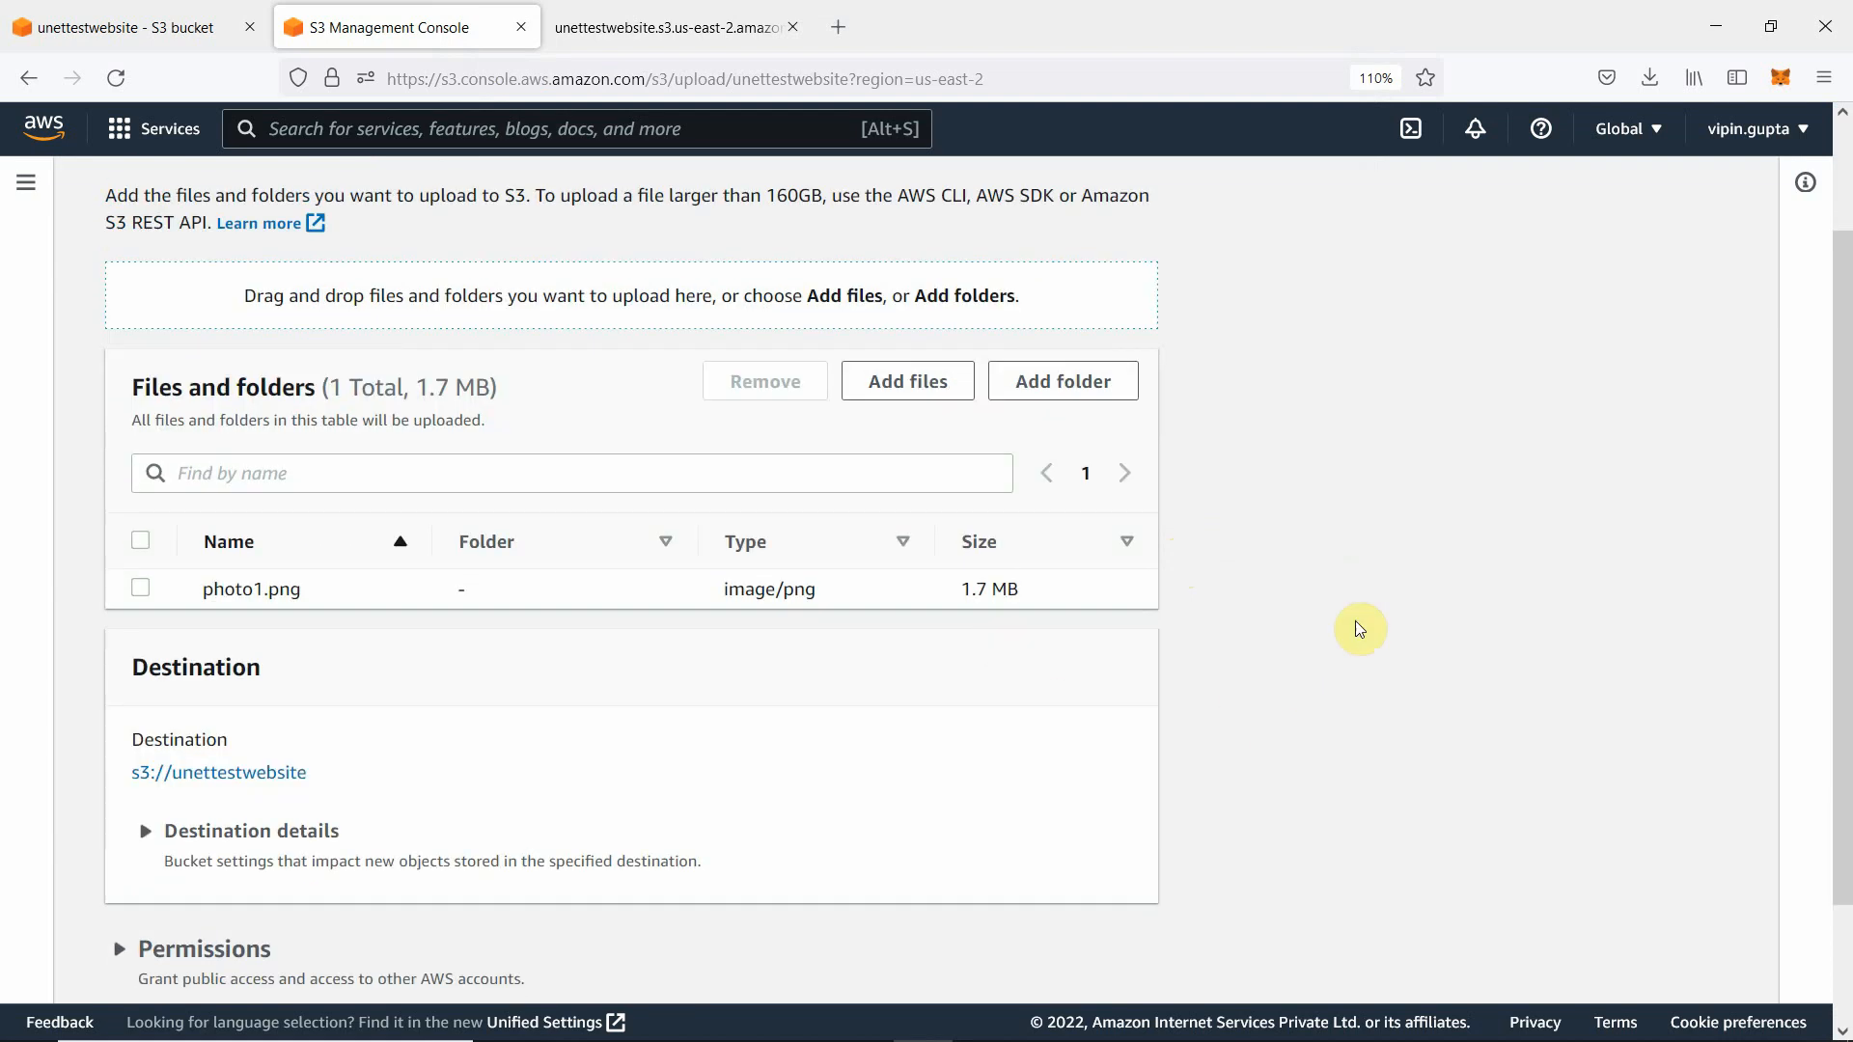
pyautogui.scroll(-3, 1382, 629)
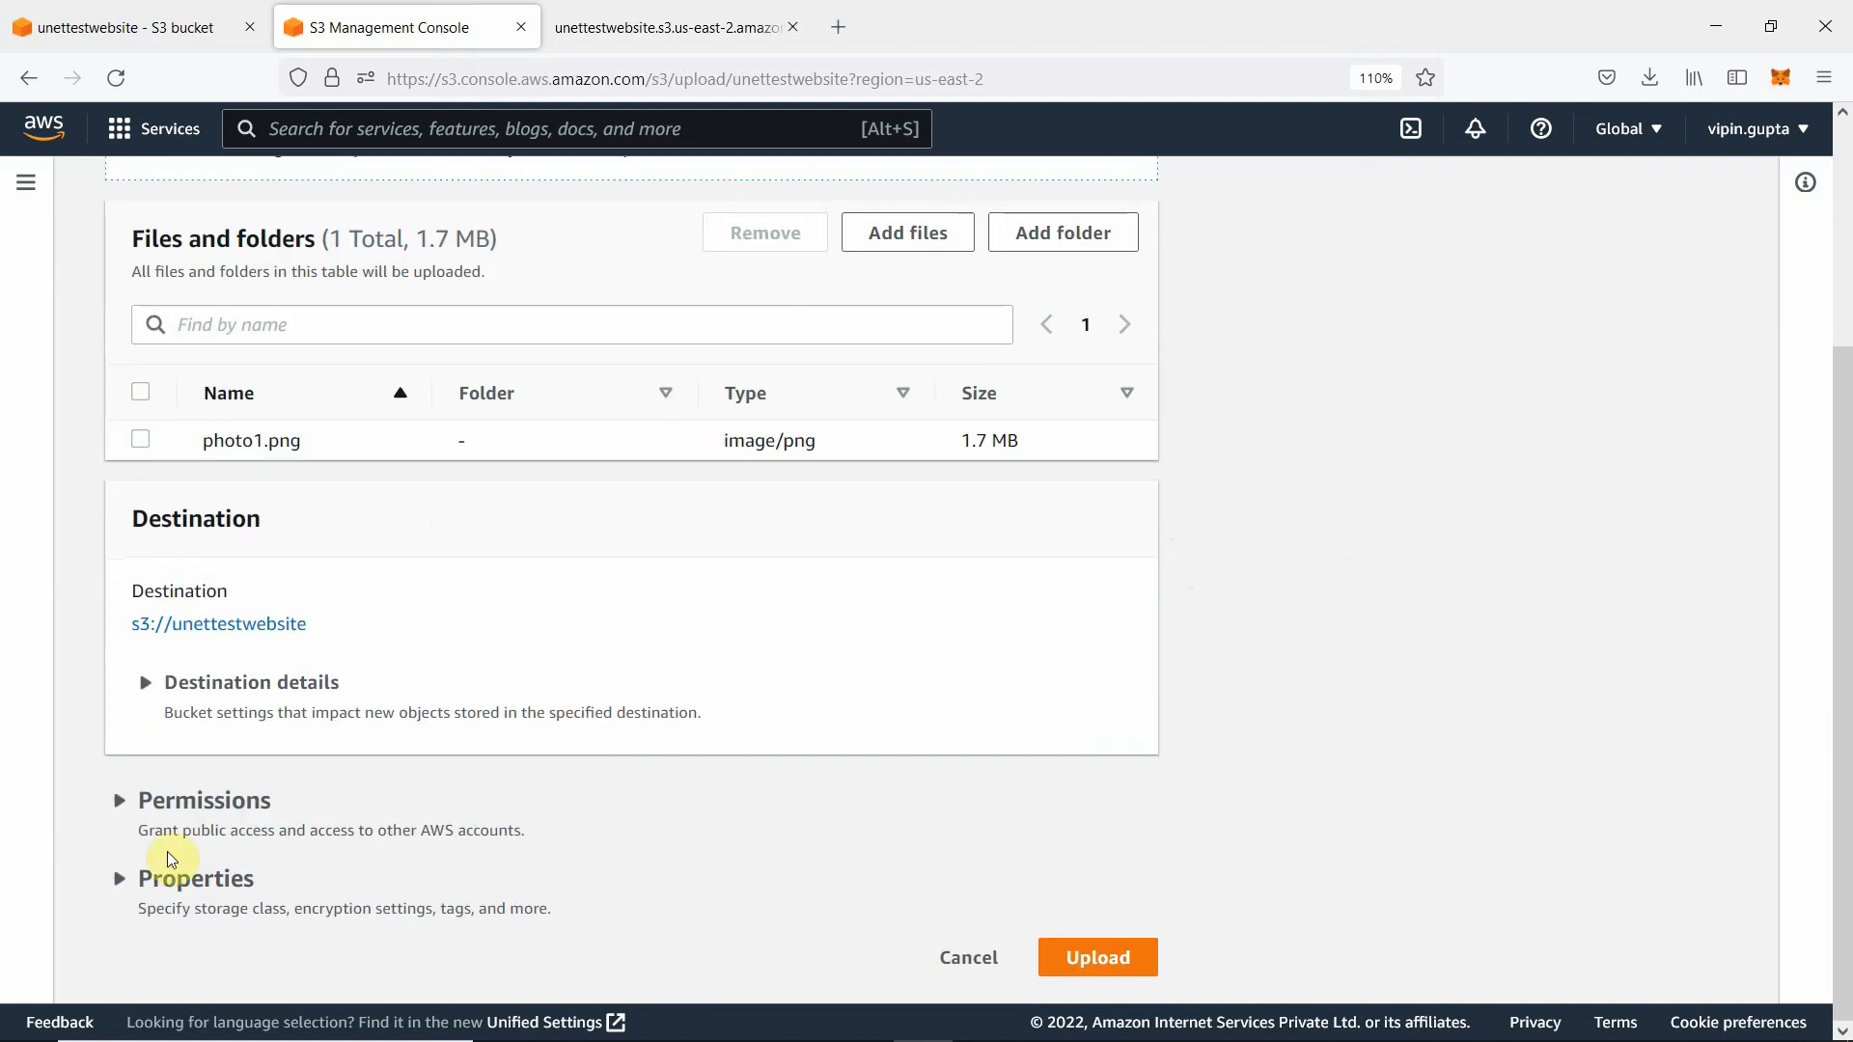
pyautogui.click(118, 802)
pyautogui.scroll(-3, 1281, 757)
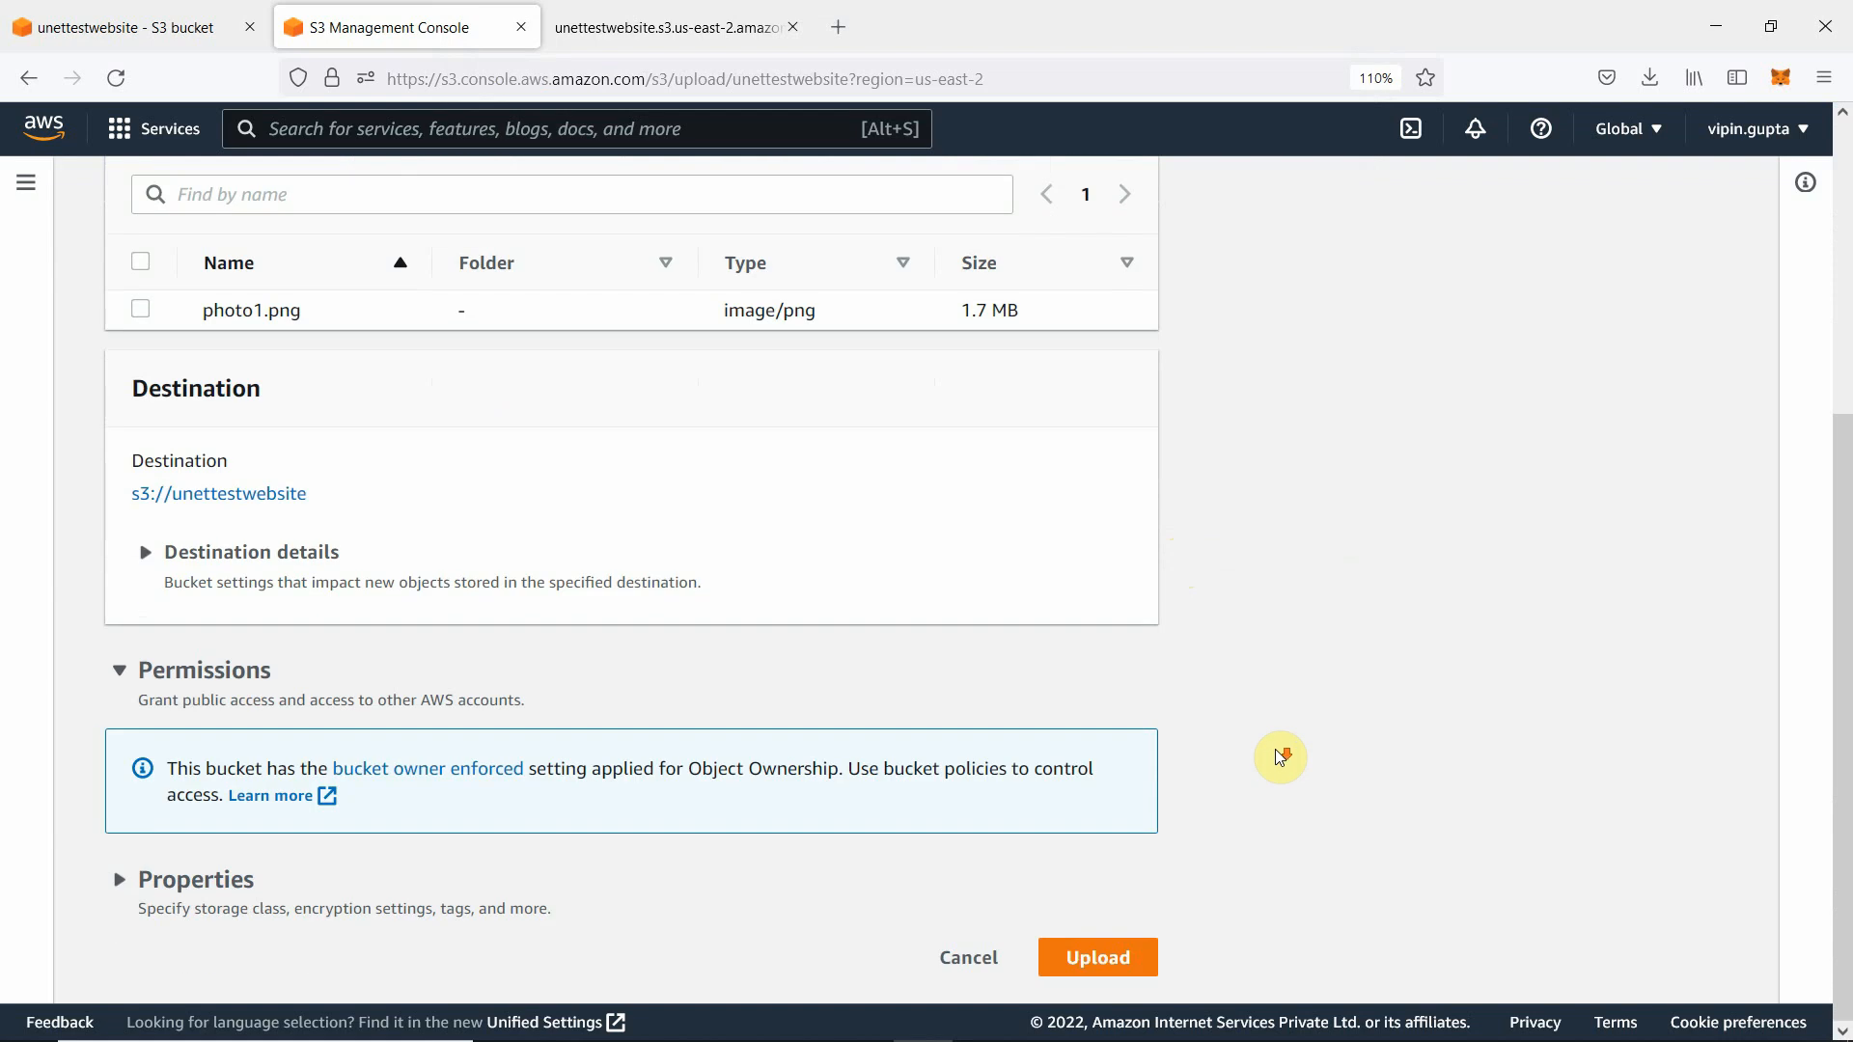
pyautogui.click(160, 558)
pyautogui.click(160, 558)
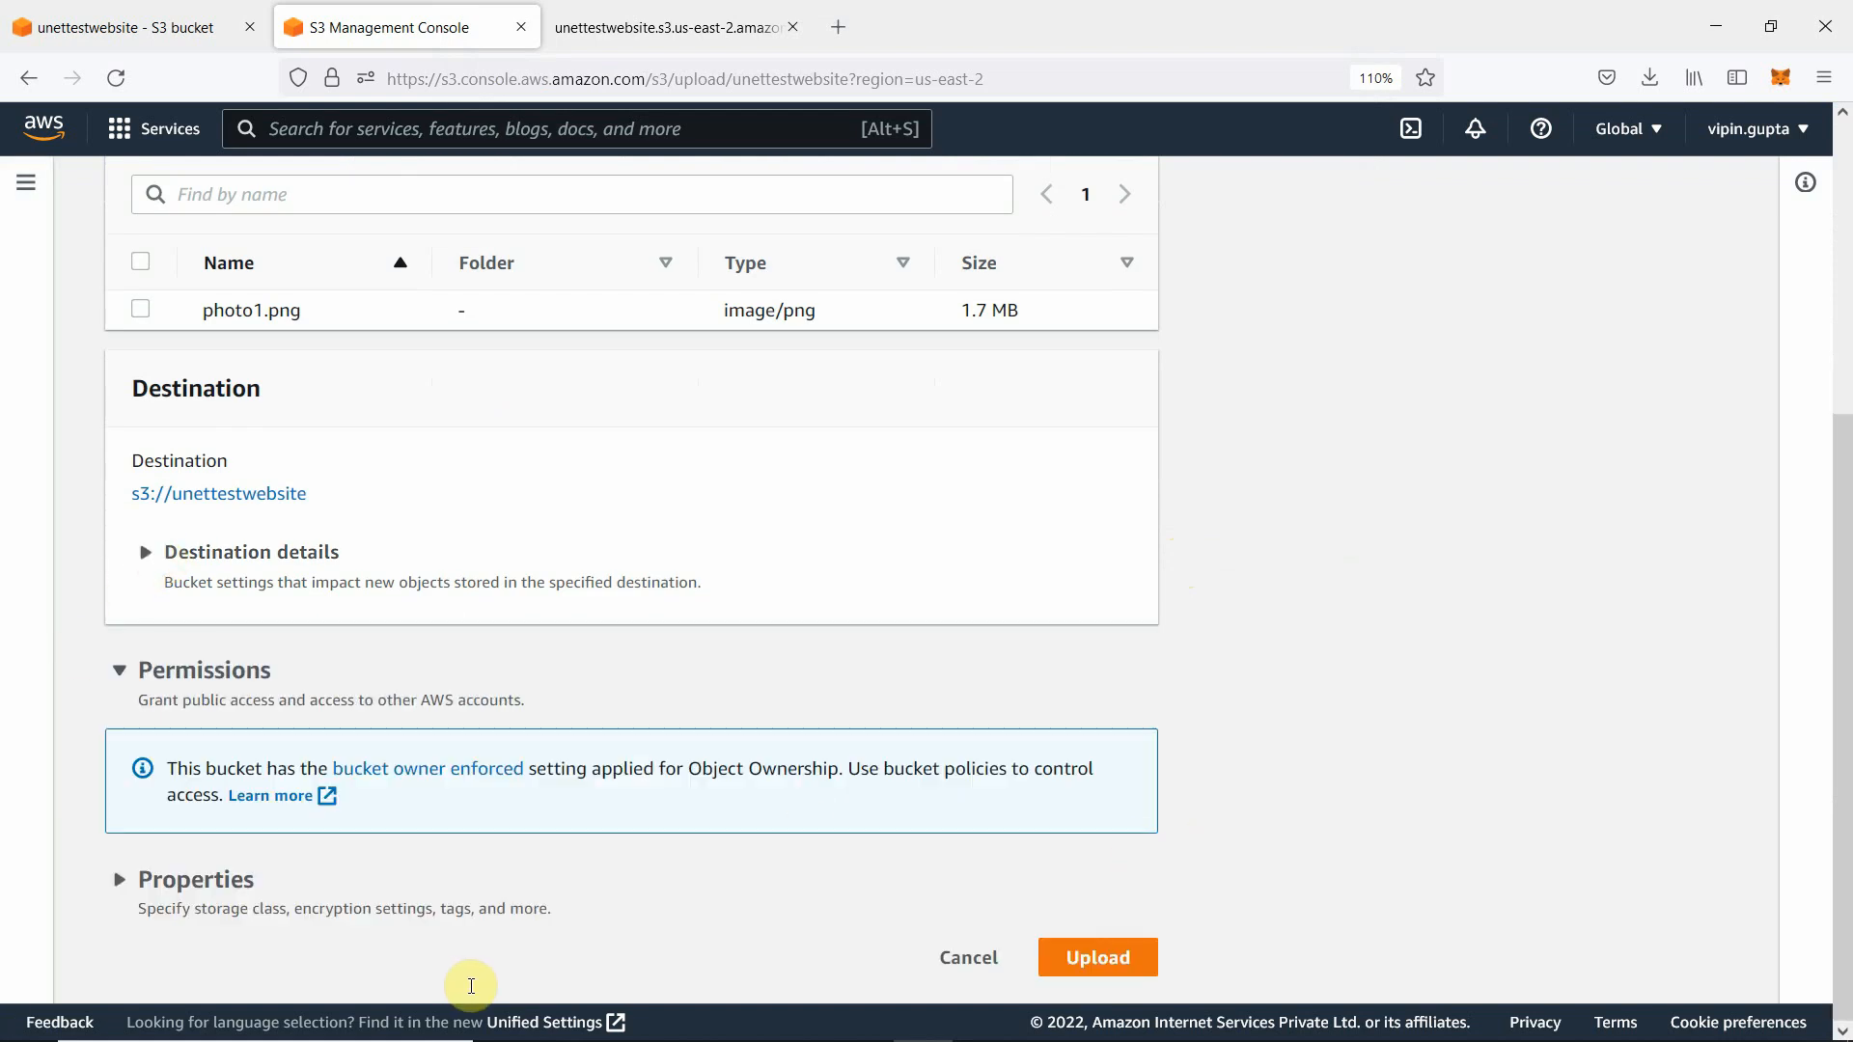
# - Expand the upload's properties and examine the available storage classes, their intended uses, availability zones and minimum storage durations
pyautogui.click(116, 873)
pyautogui.scroll(-5, 1286, 836)
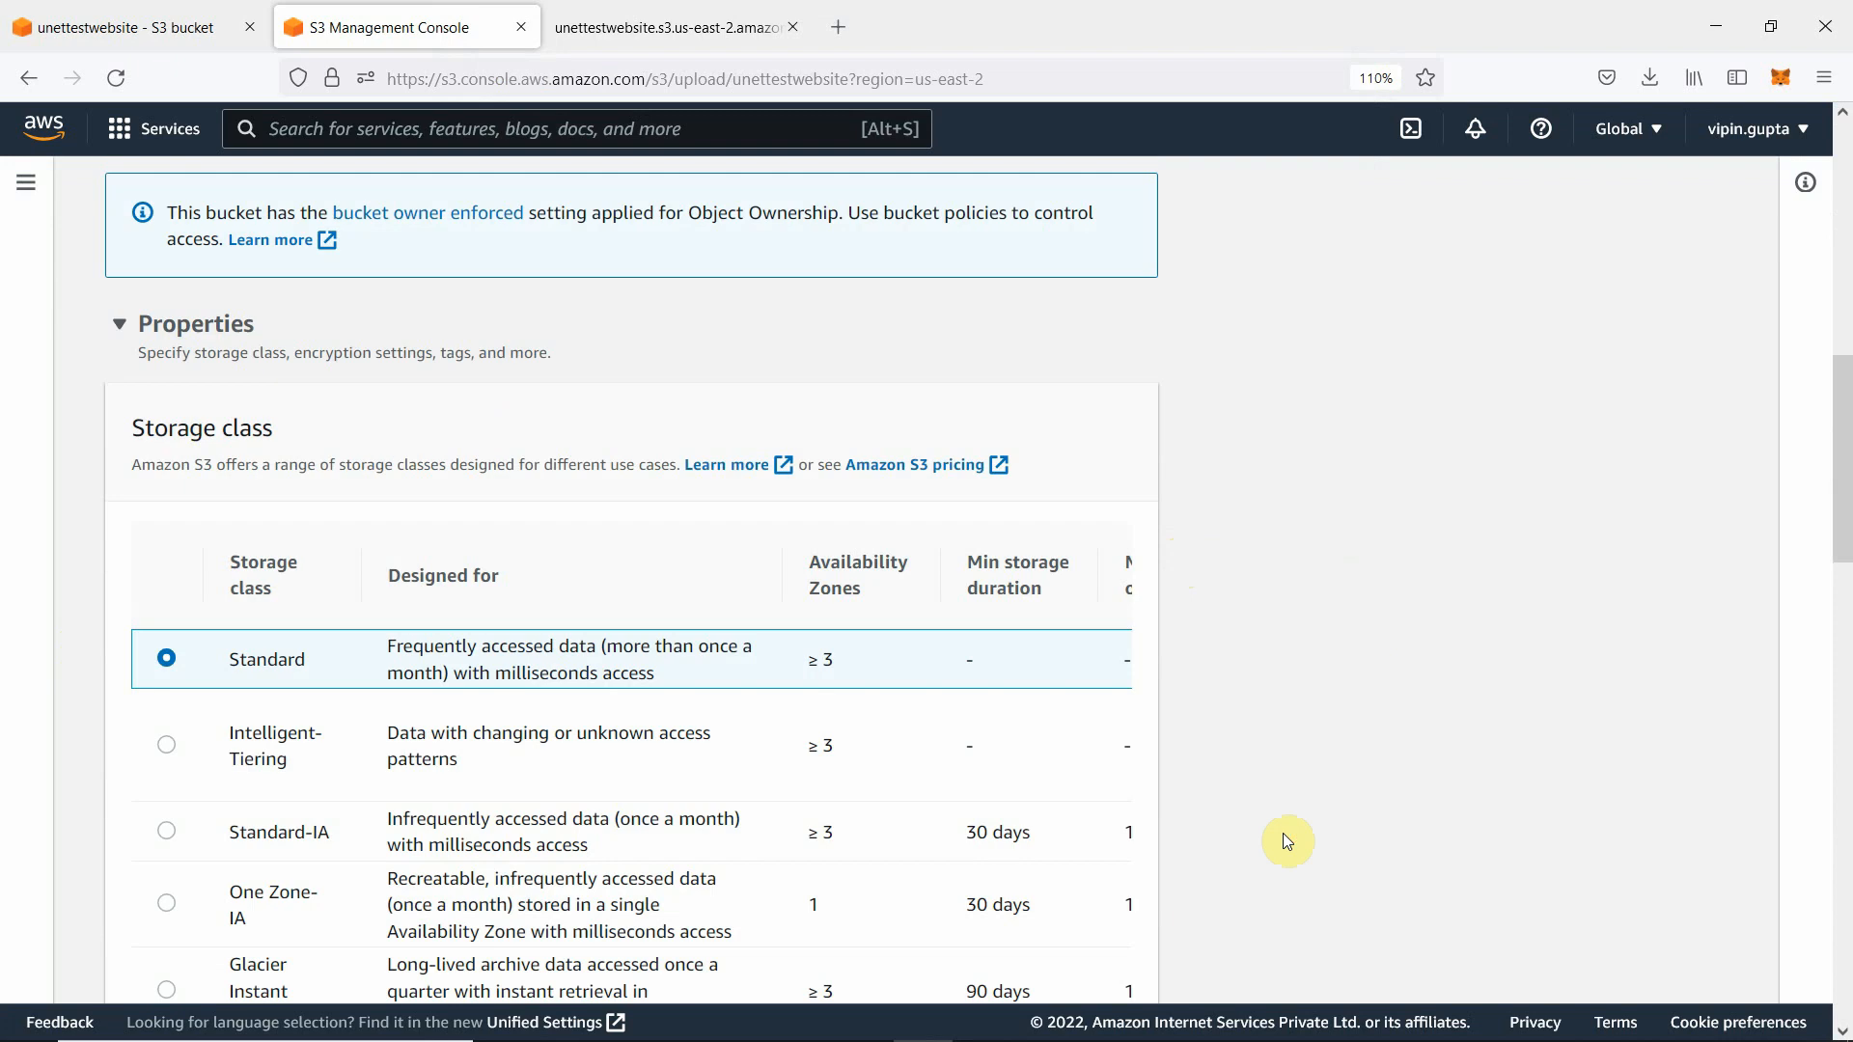
pyautogui.scroll(-1, 1315, 840)
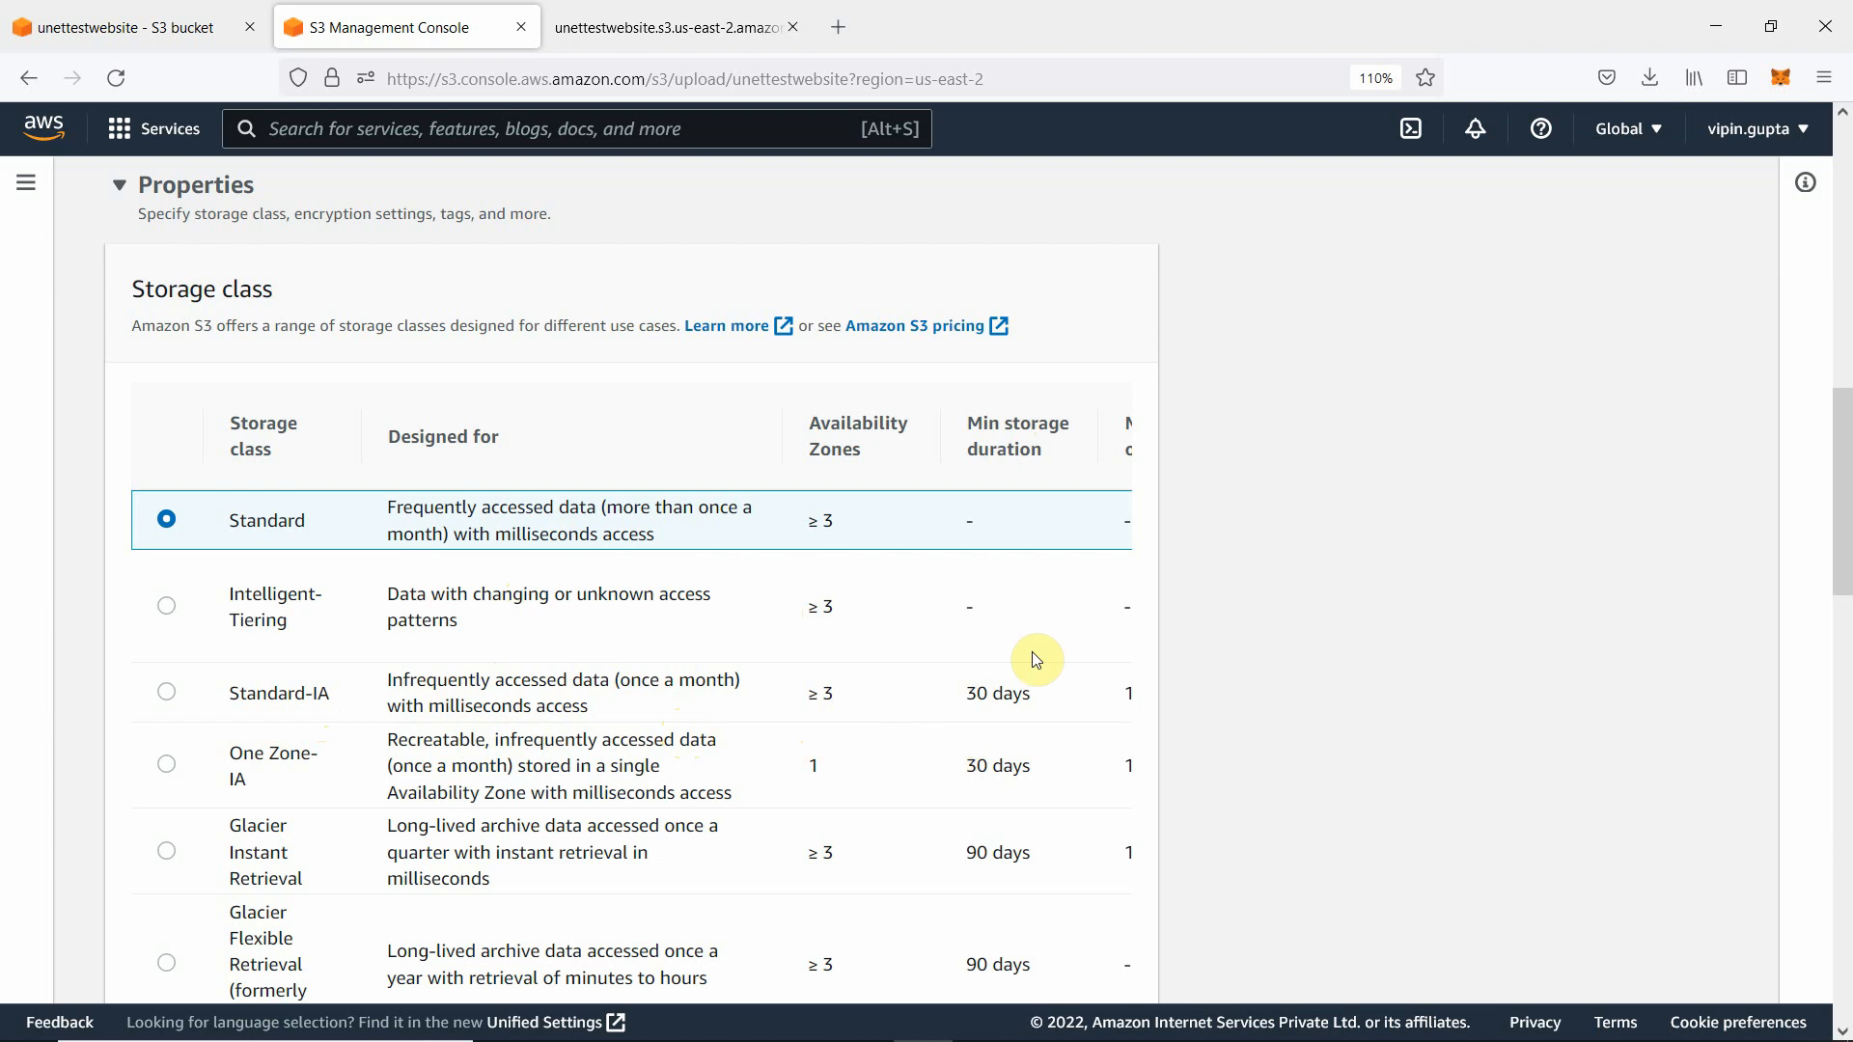
pyautogui.scroll(-3, 1015, 673)
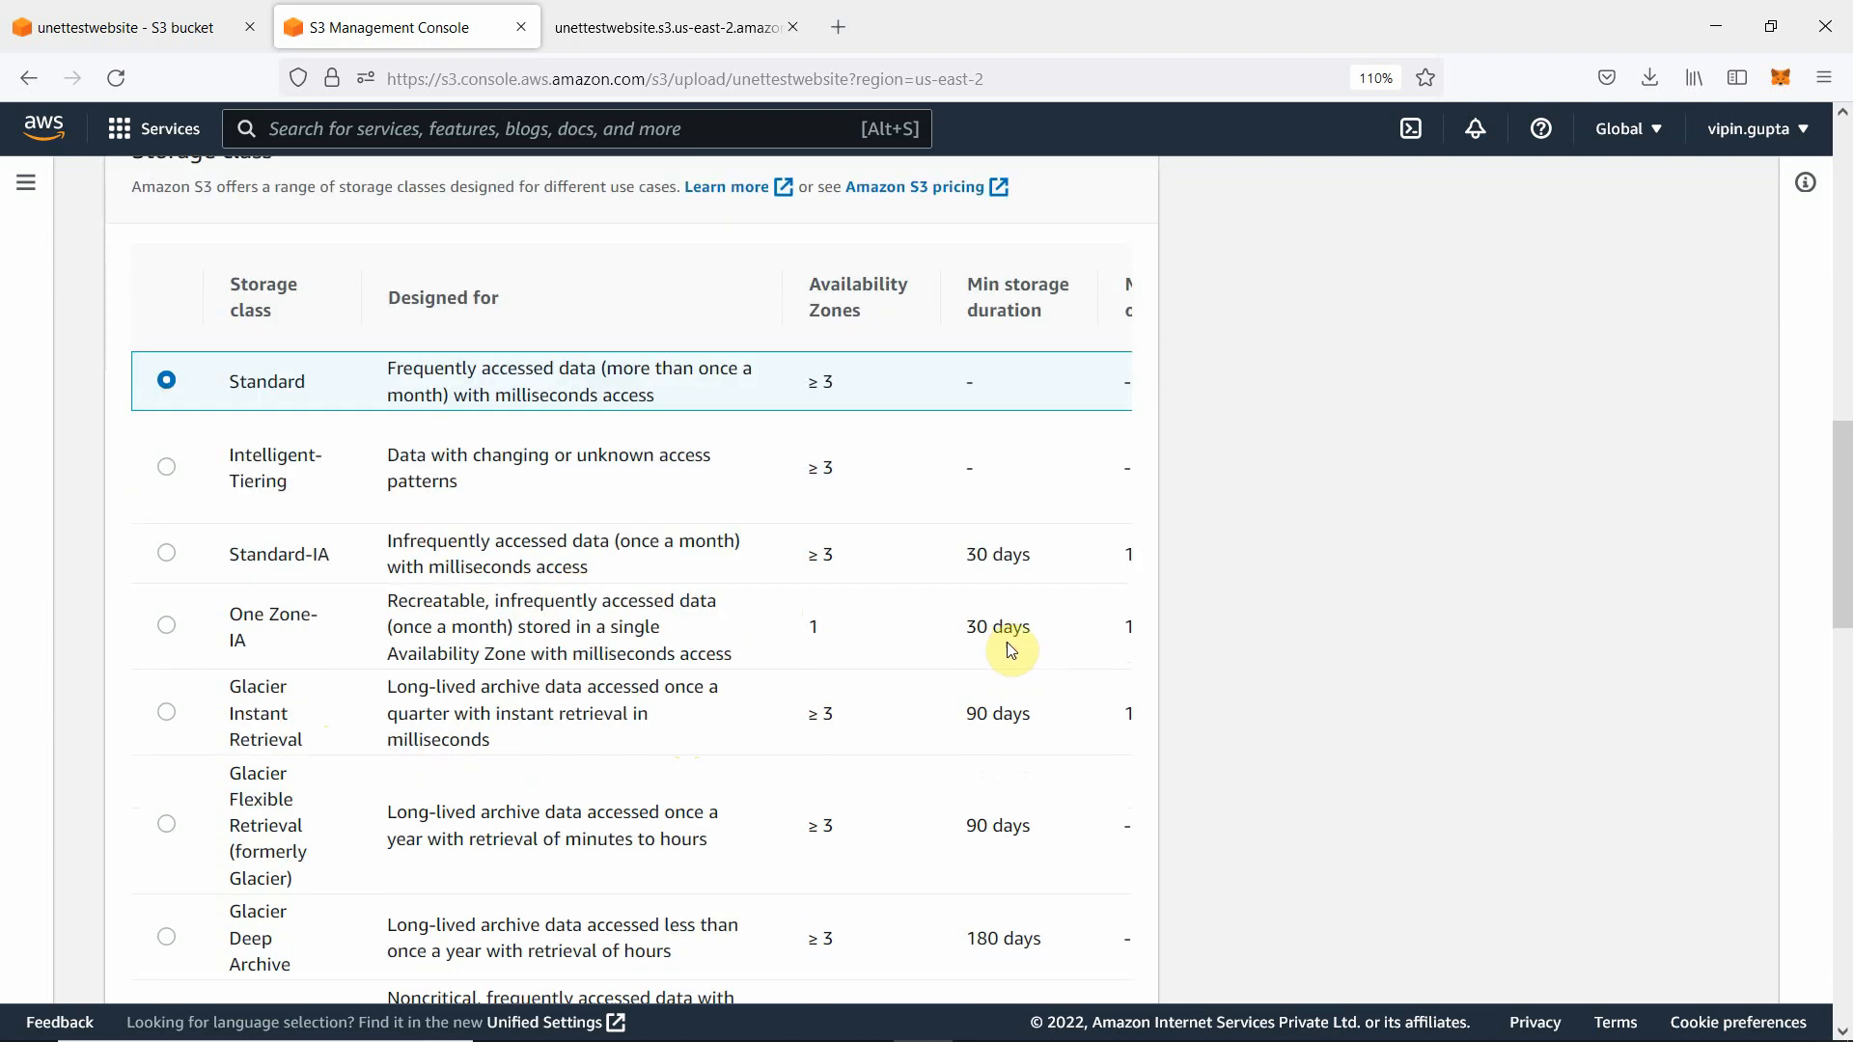
pyautogui.scroll(-3, 1003, 627)
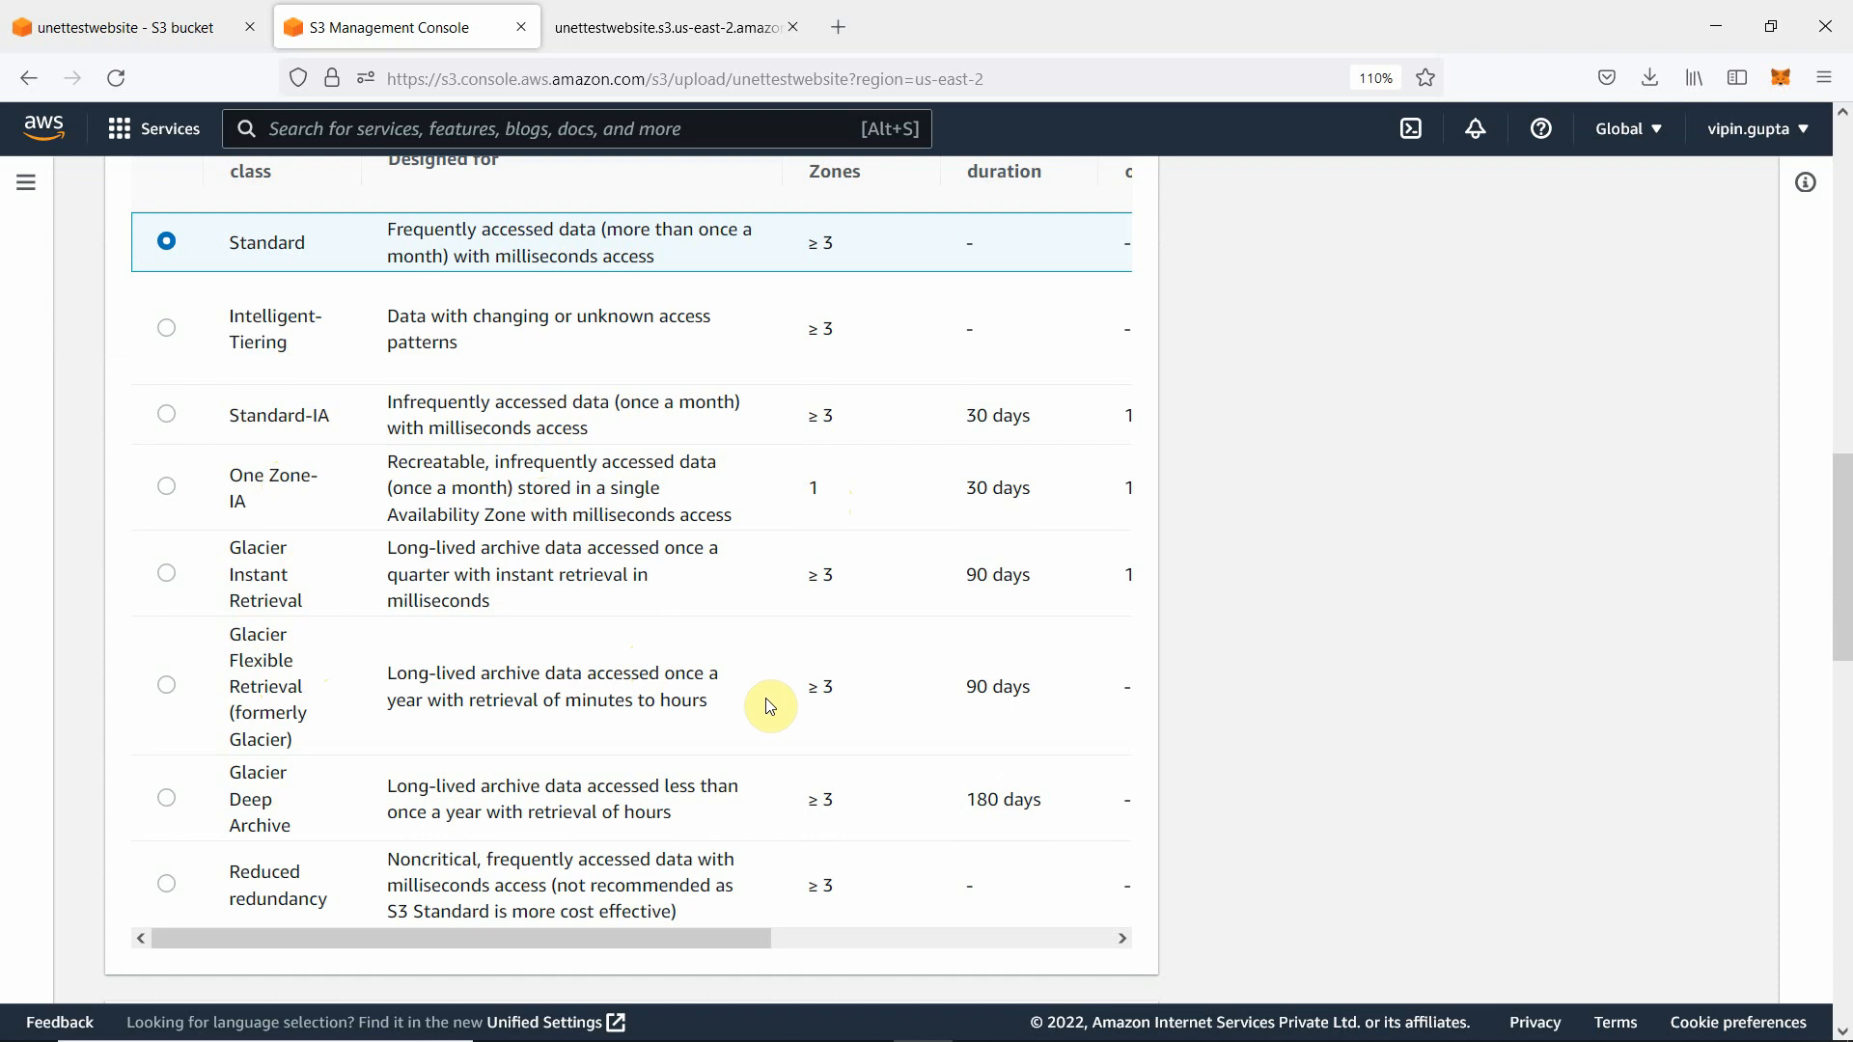
pyautogui.scroll(-1, 798, 658)
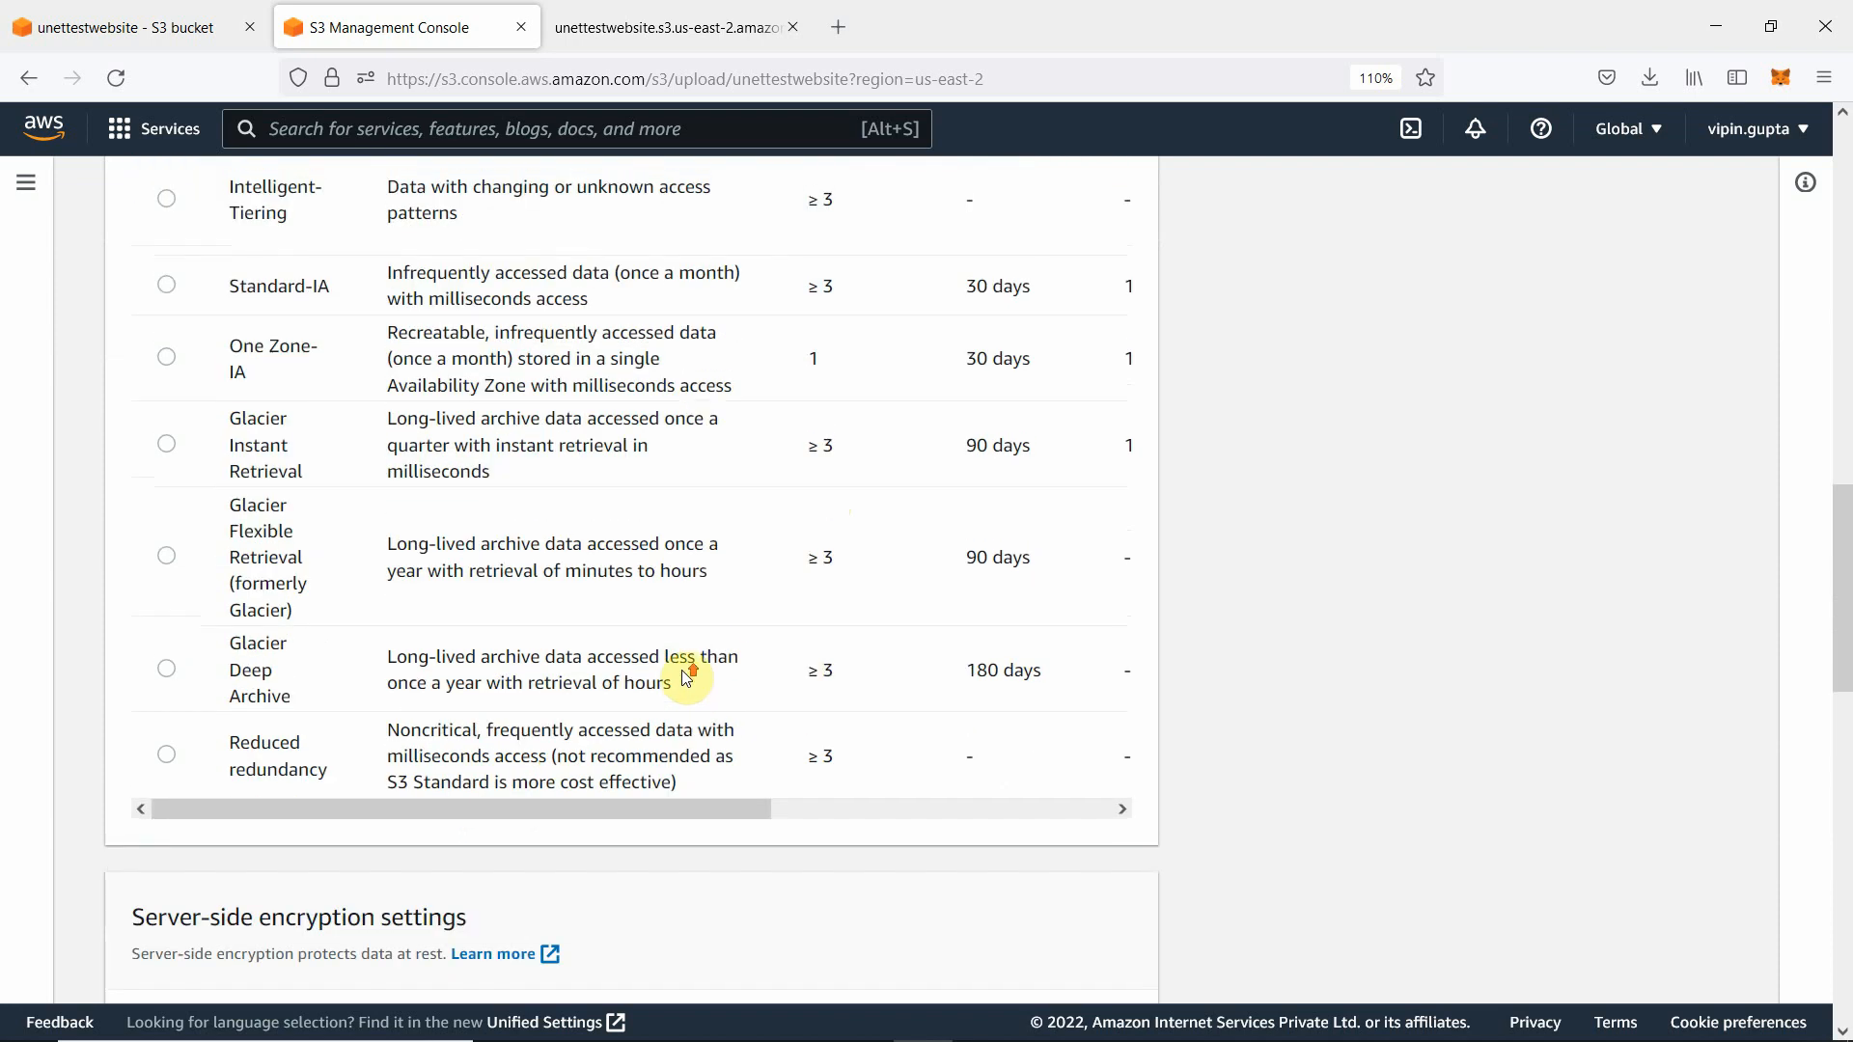
pyautogui.scroll(4, 685, 671)
pyautogui.scroll(-10, 1111, 668)
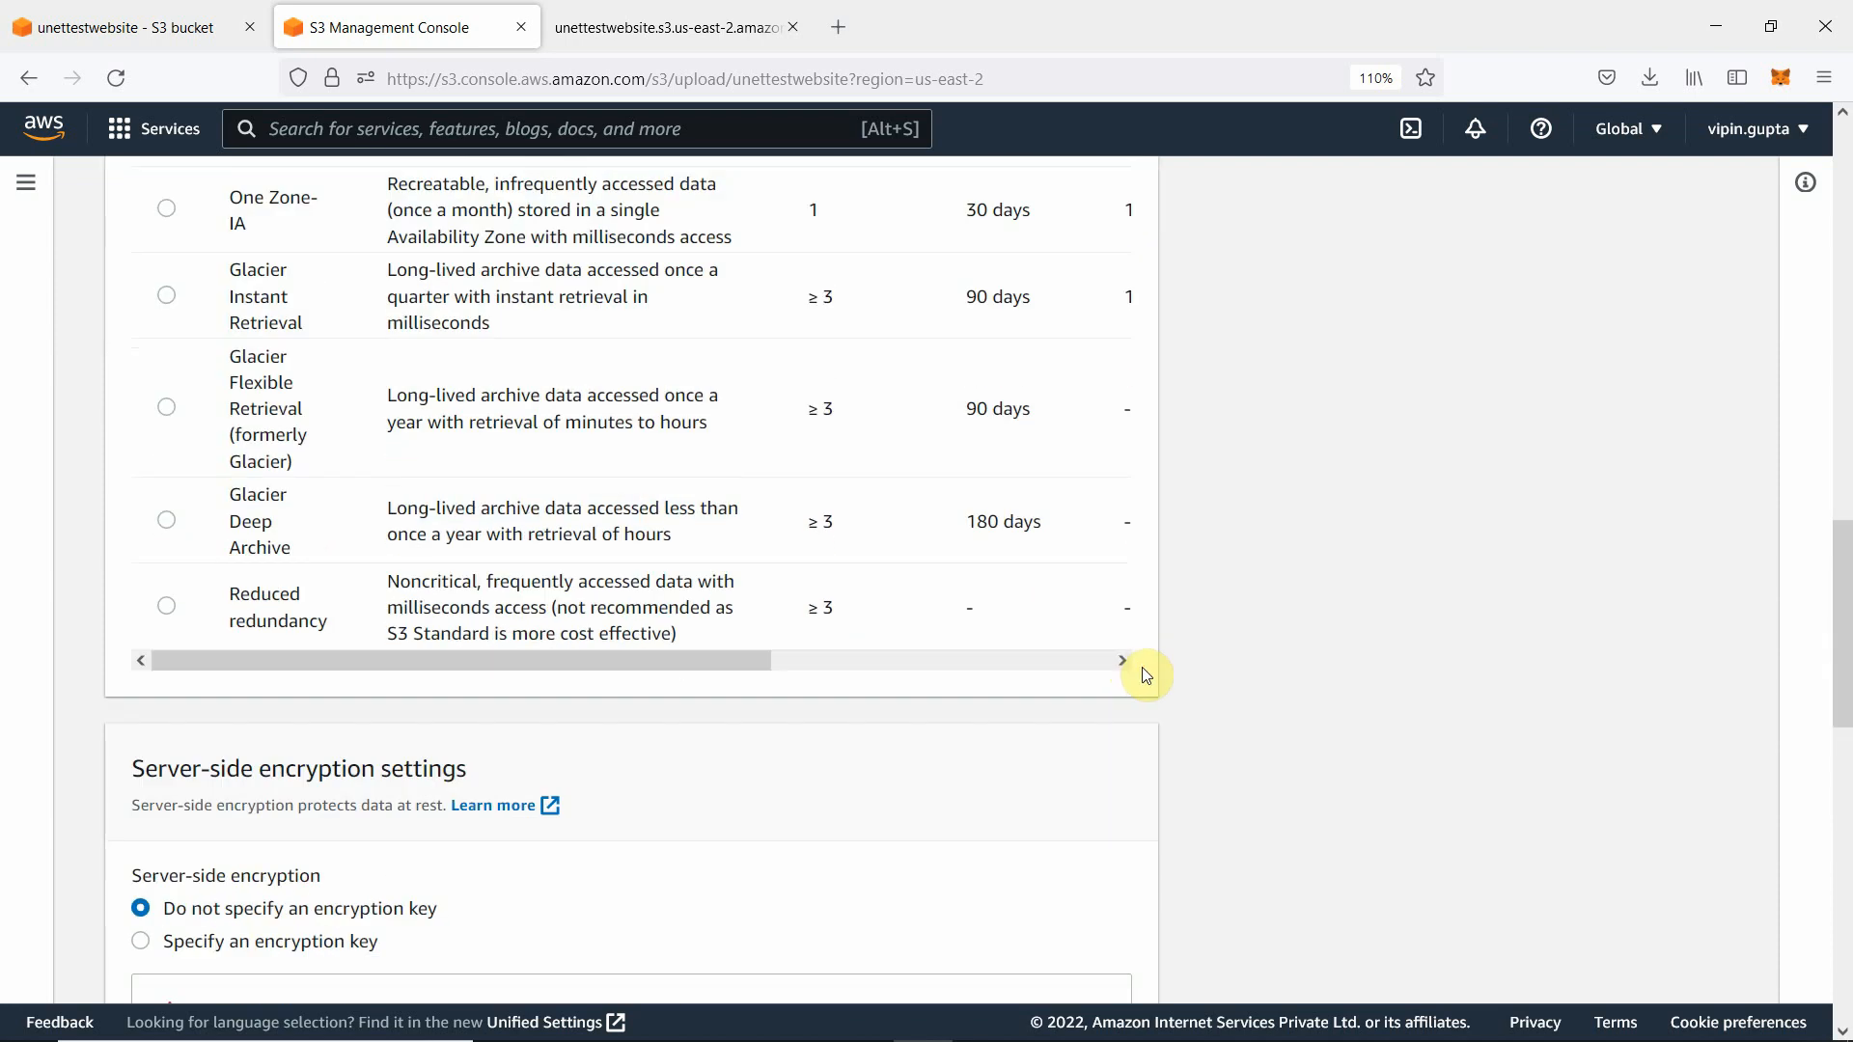
# - Upload photo1.png with the default encryption, checksum, tag and metadata settings, and close the upload status page
pyautogui.scroll(-7, 488, 625)
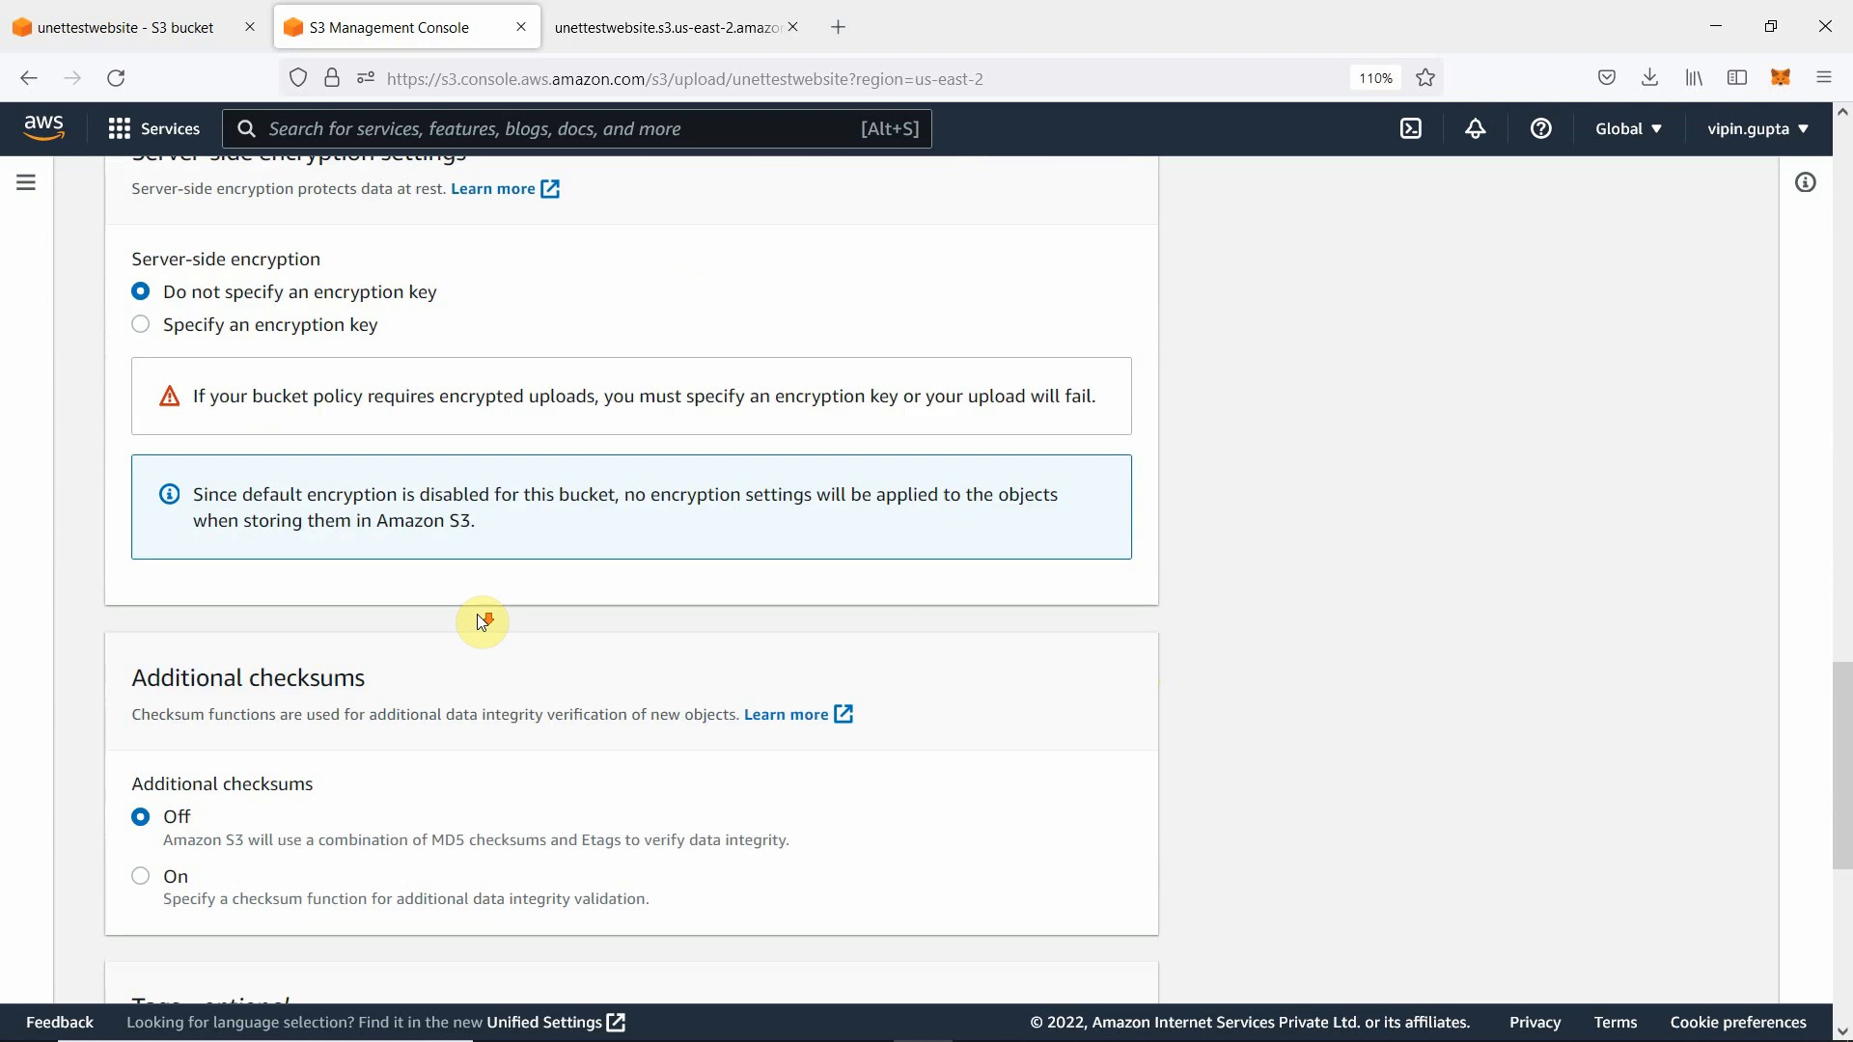
pyautogui.scroll(-1, 492, 621)
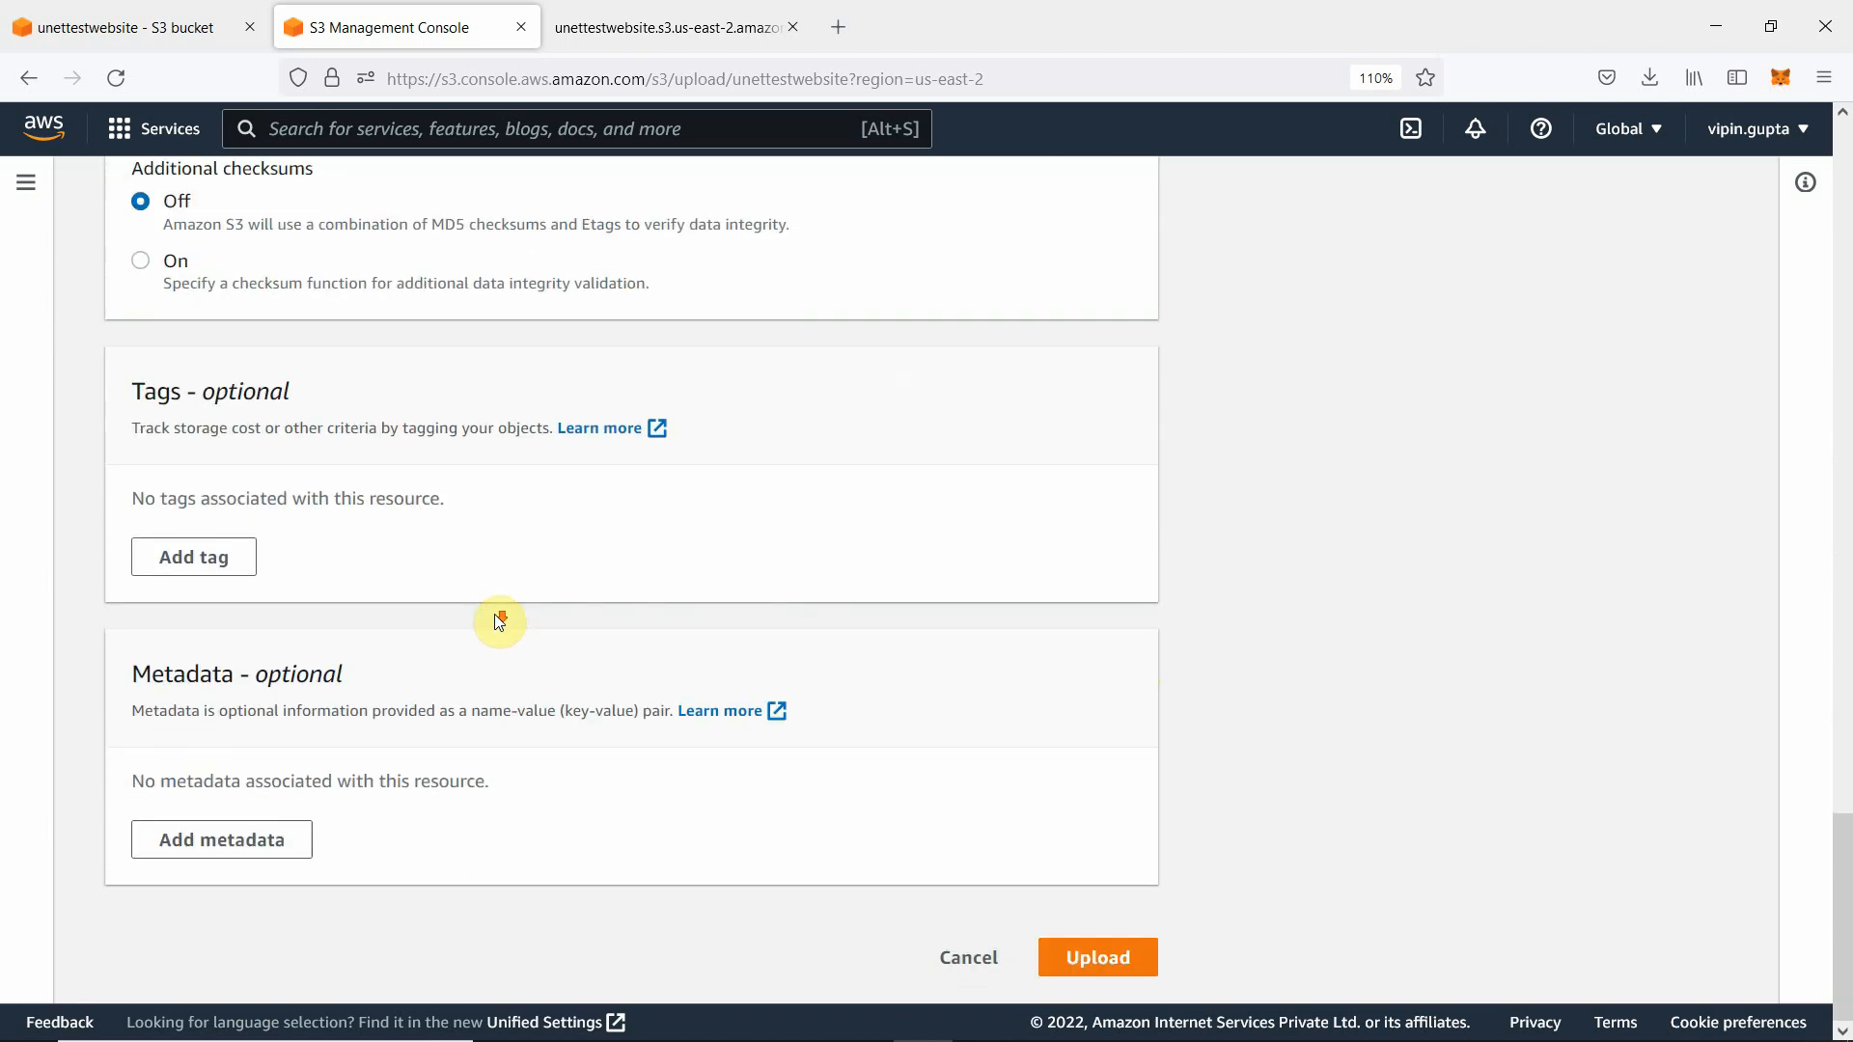
pyautogui.click(1082, 971)
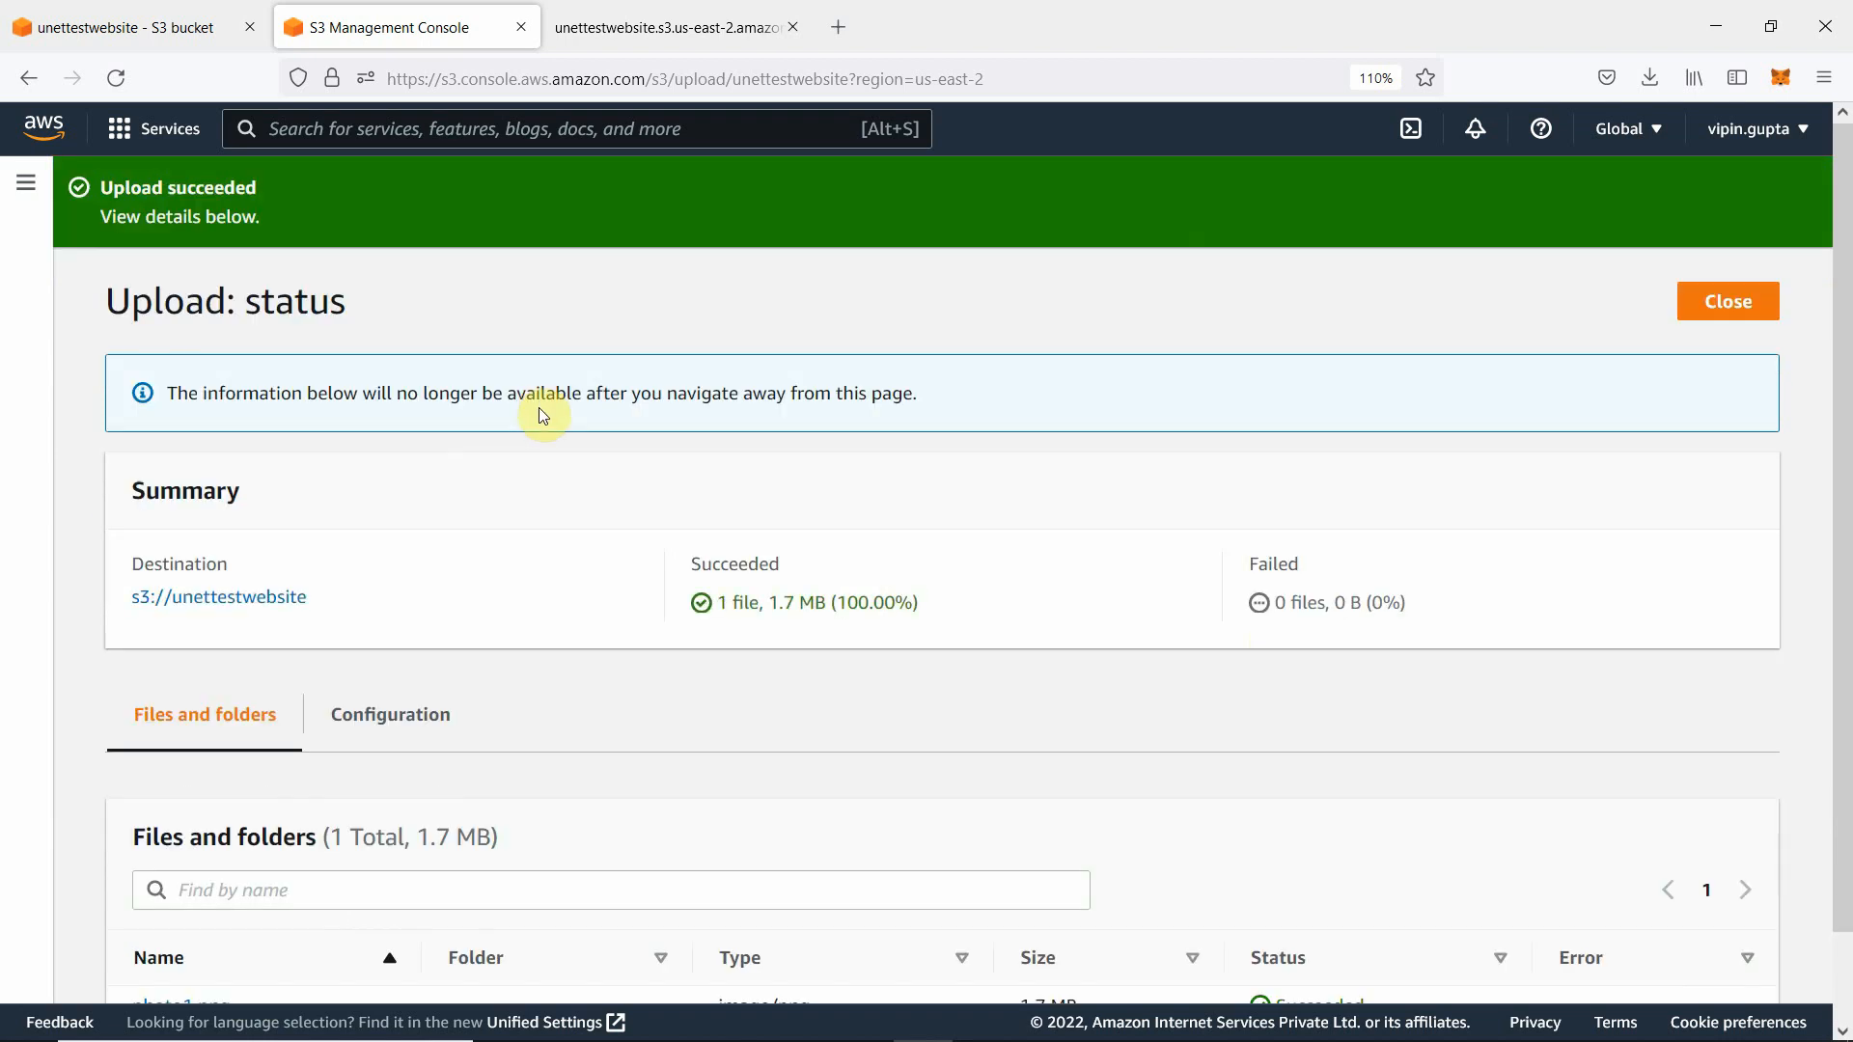
pyautogui.click(1722, 305)
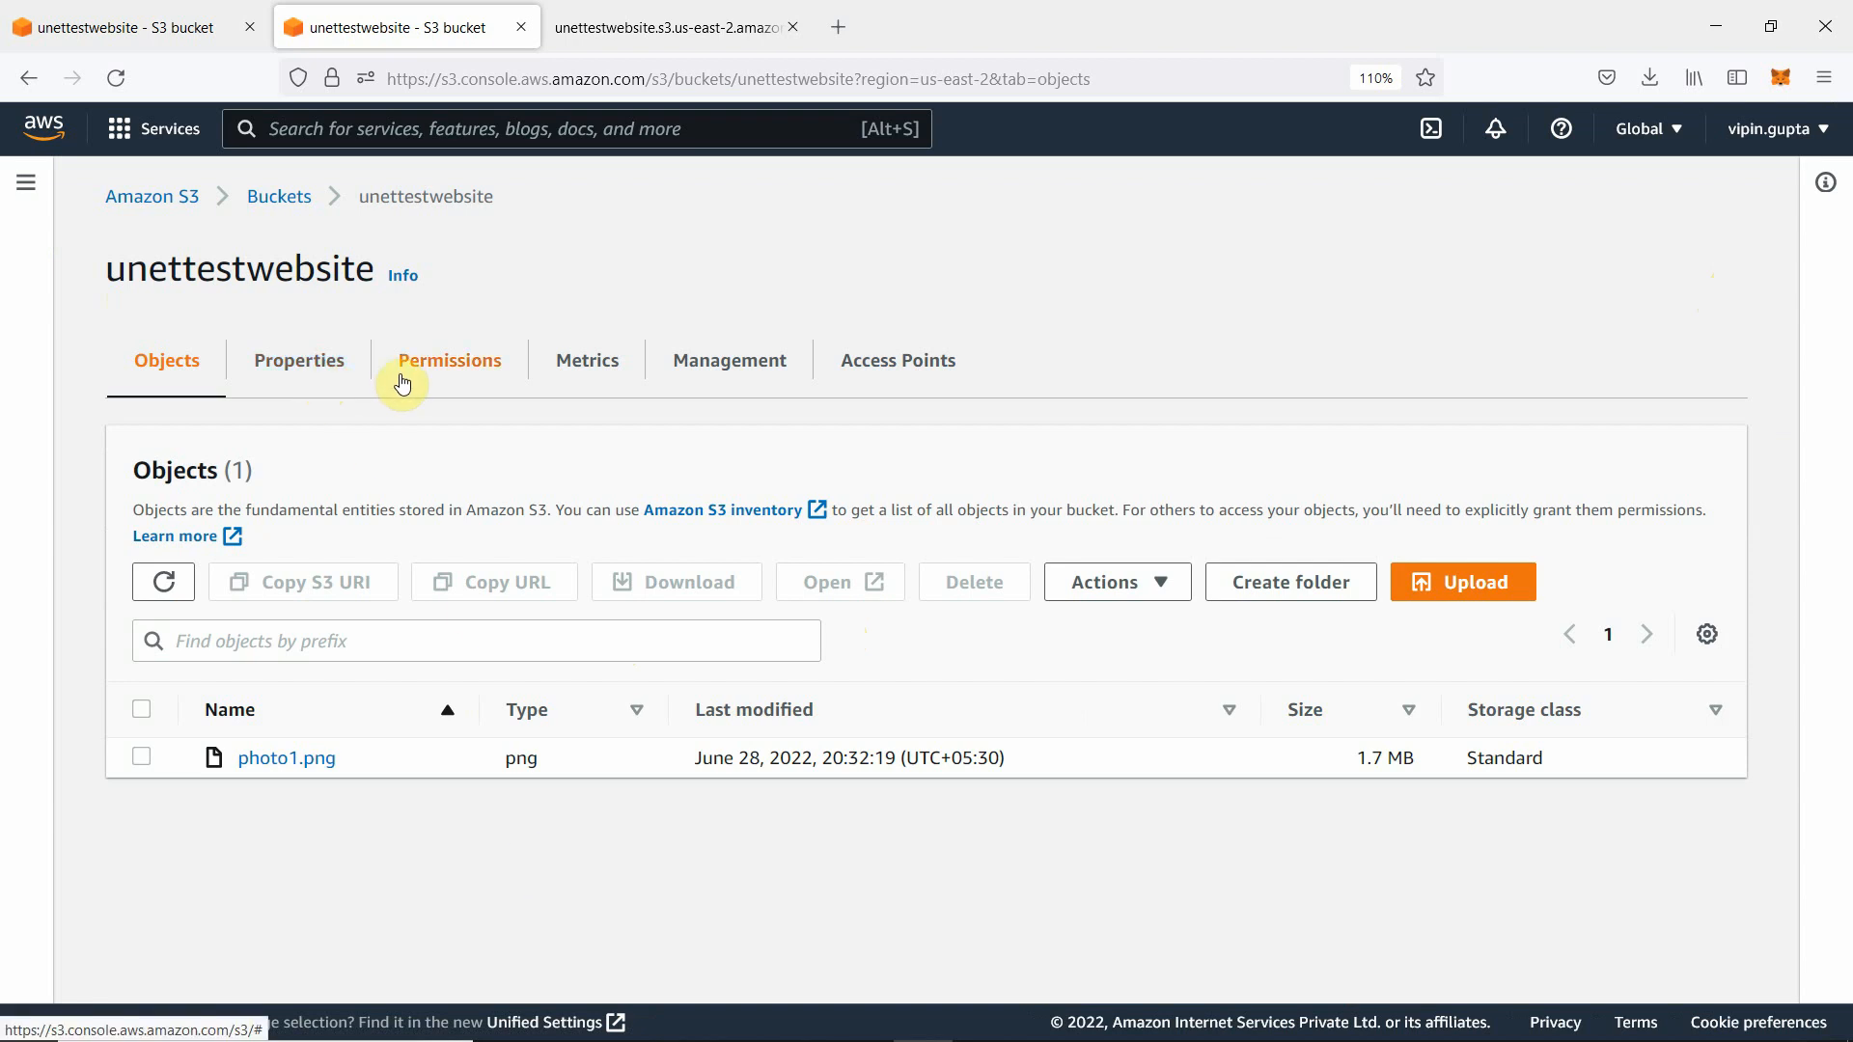
# - Open the unettestwebsite bucket's properties and look through its overview, versioning, encryption, archive configuration and access logging settings
pyautogui.click(276, 372)
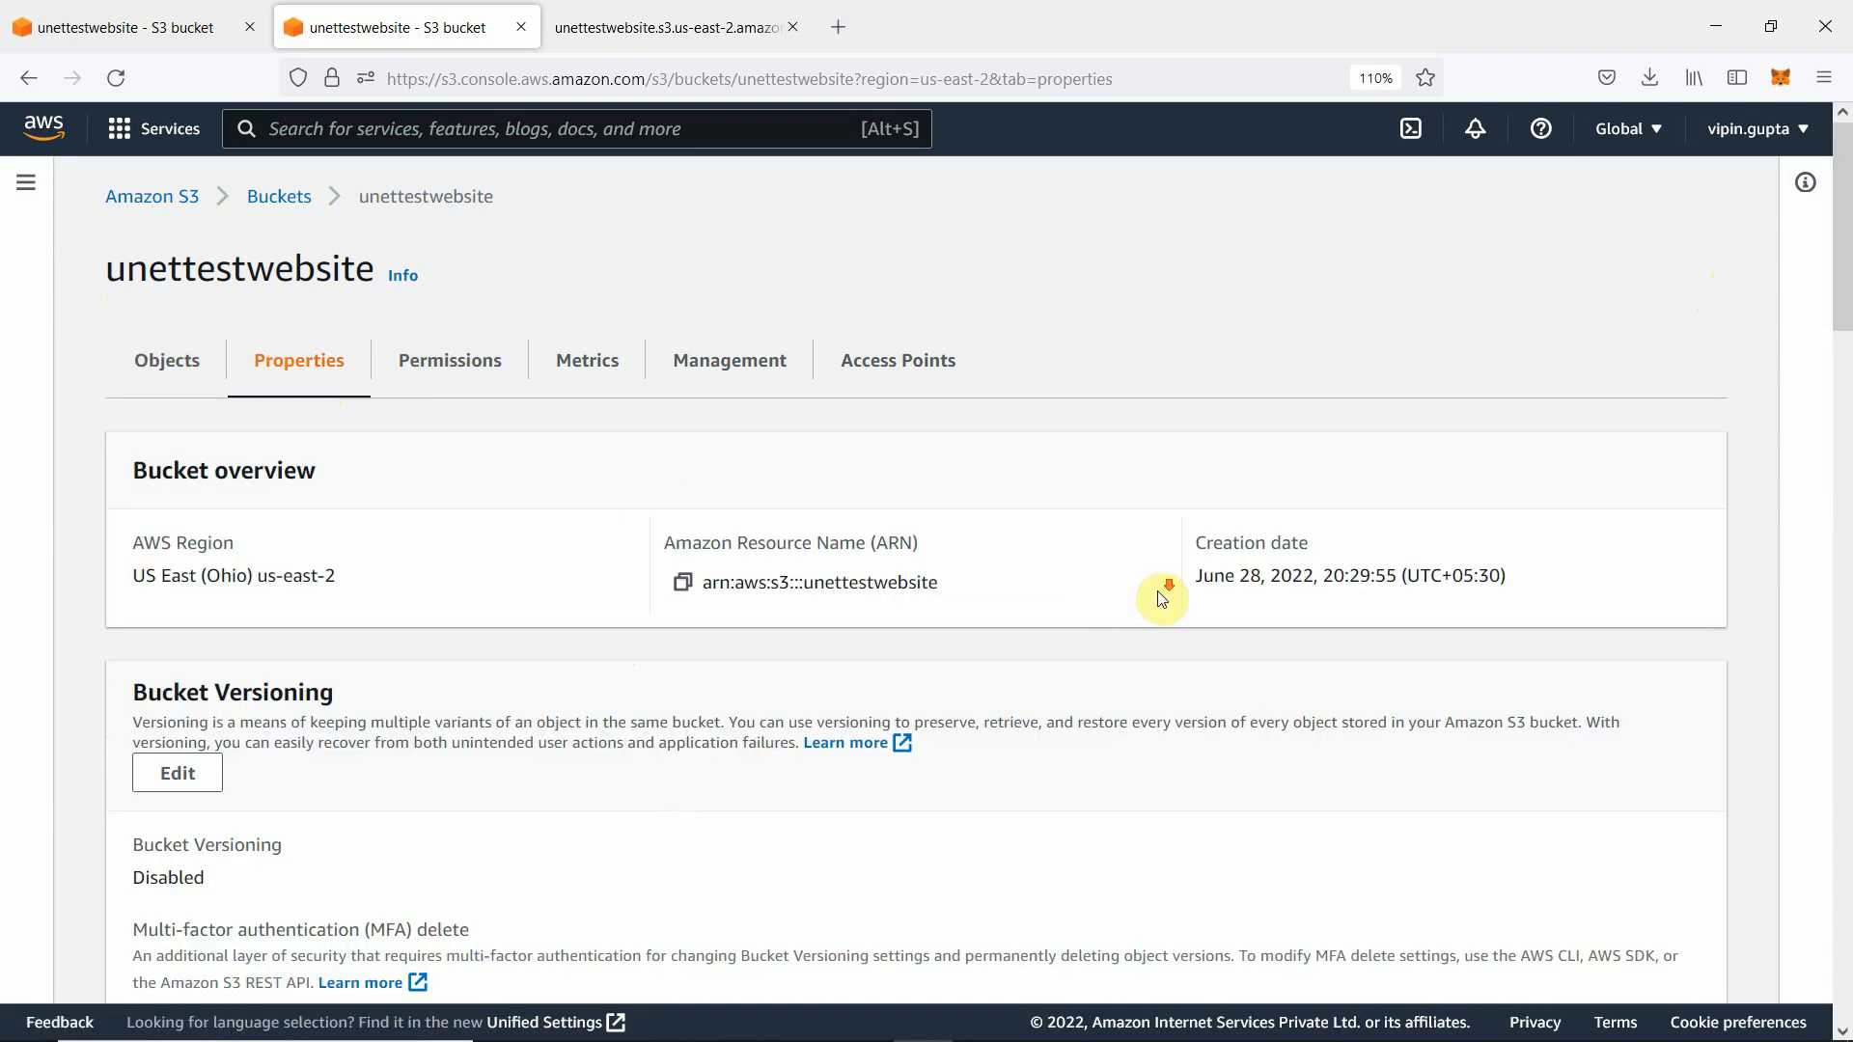
pyautogui.scroll(-10, 1162, 598)
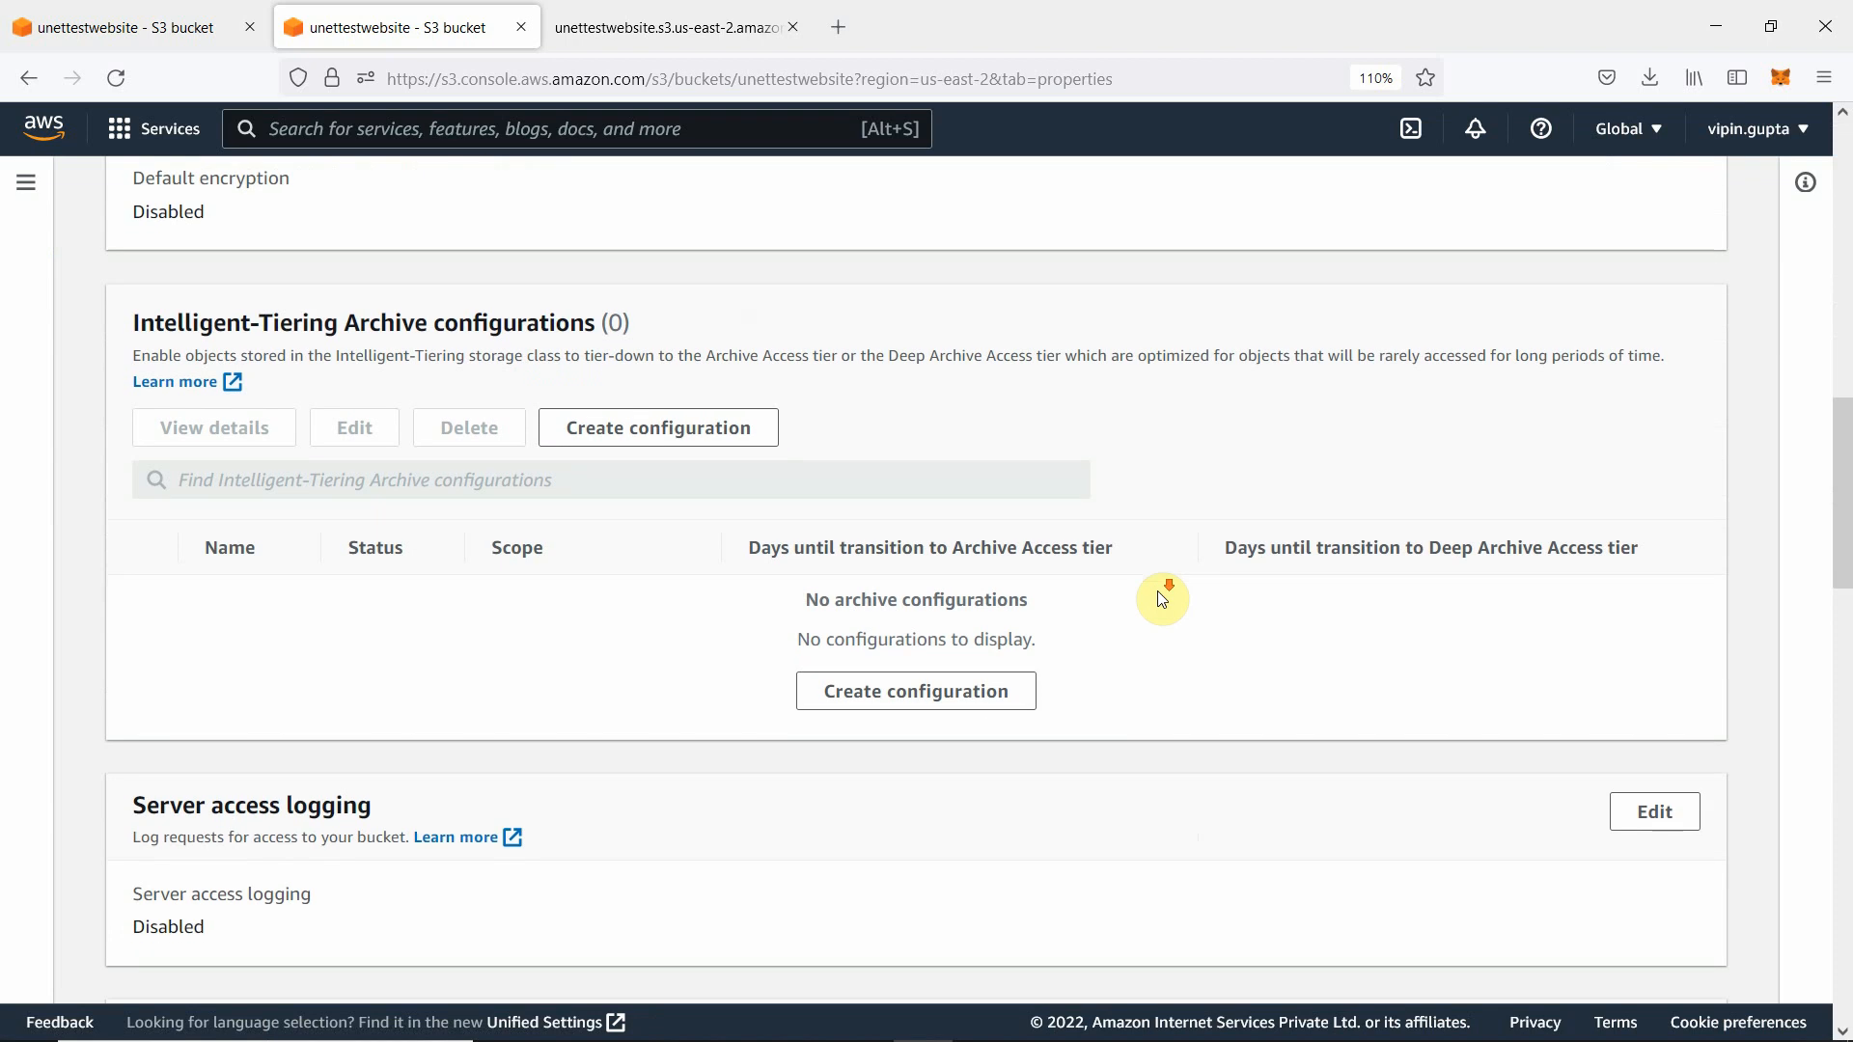
pyautogui.scroll(-10, 1162, 598)
pyautogui.scroll(9, 1162, 599)
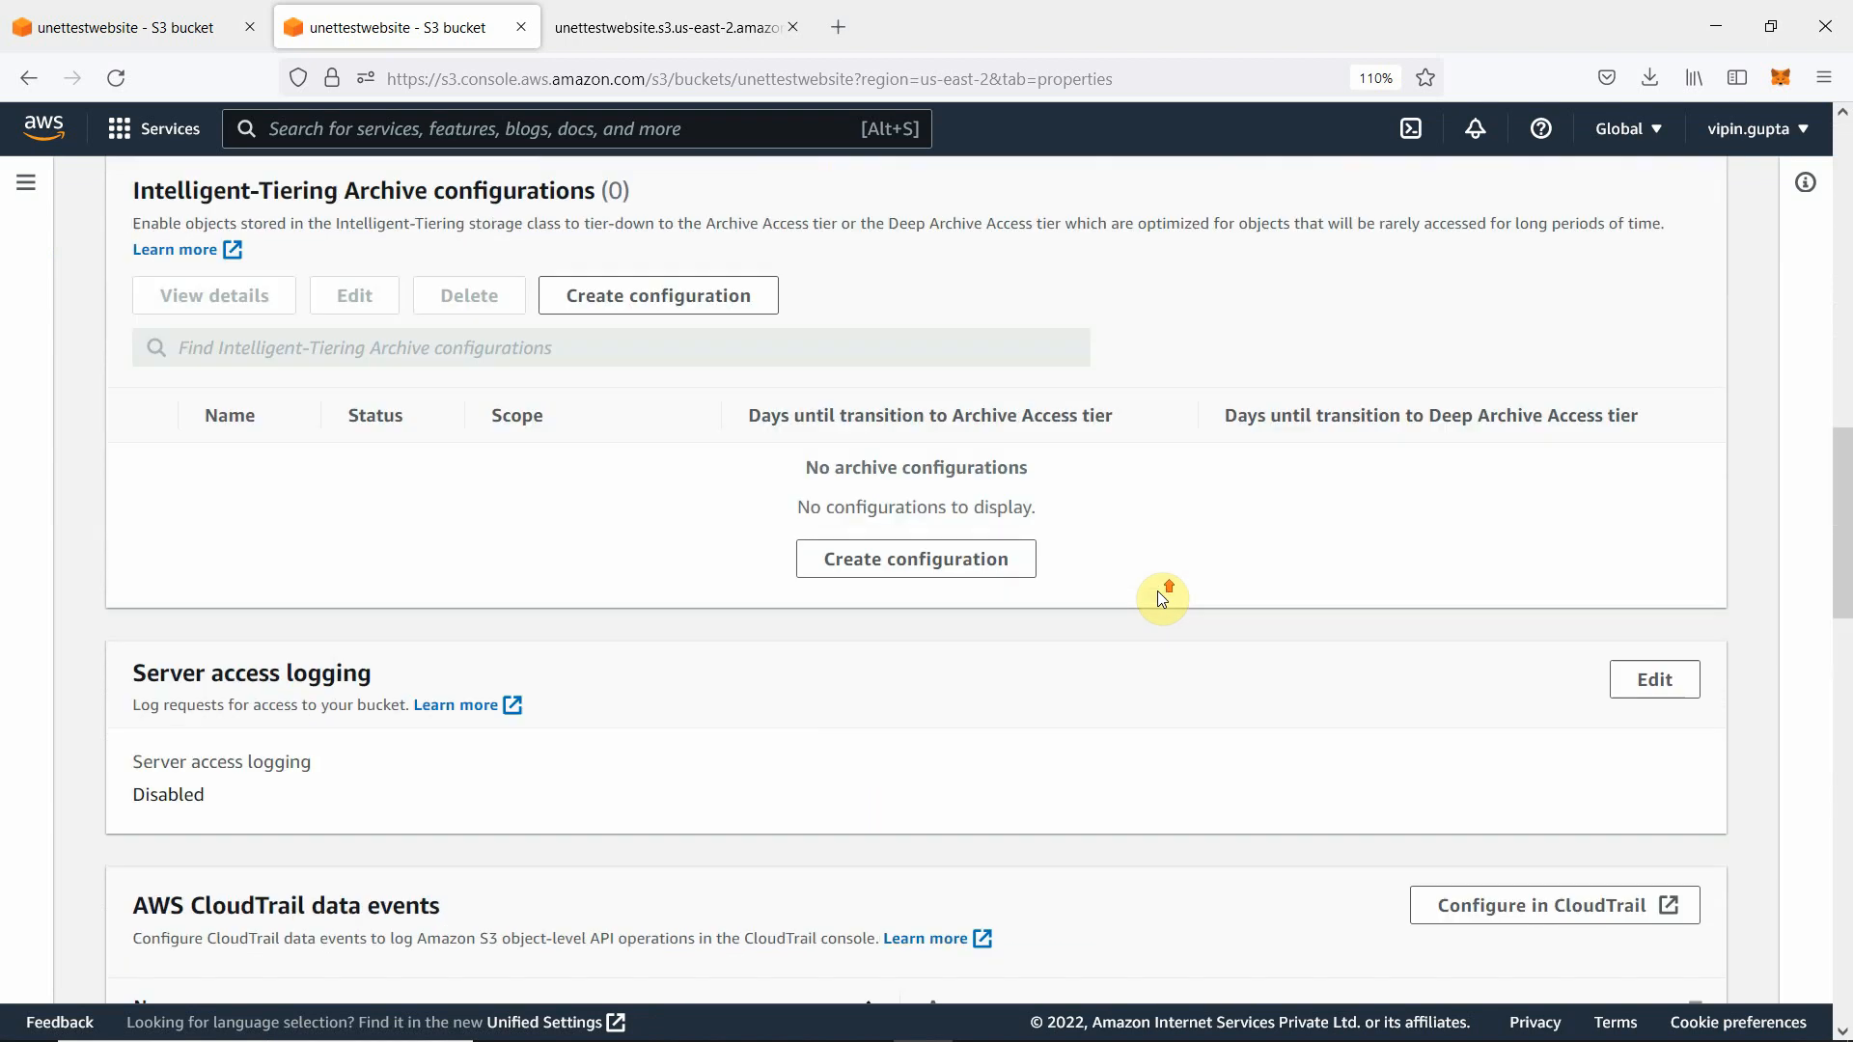
pyautogui.scroll(12, 1162, 599)
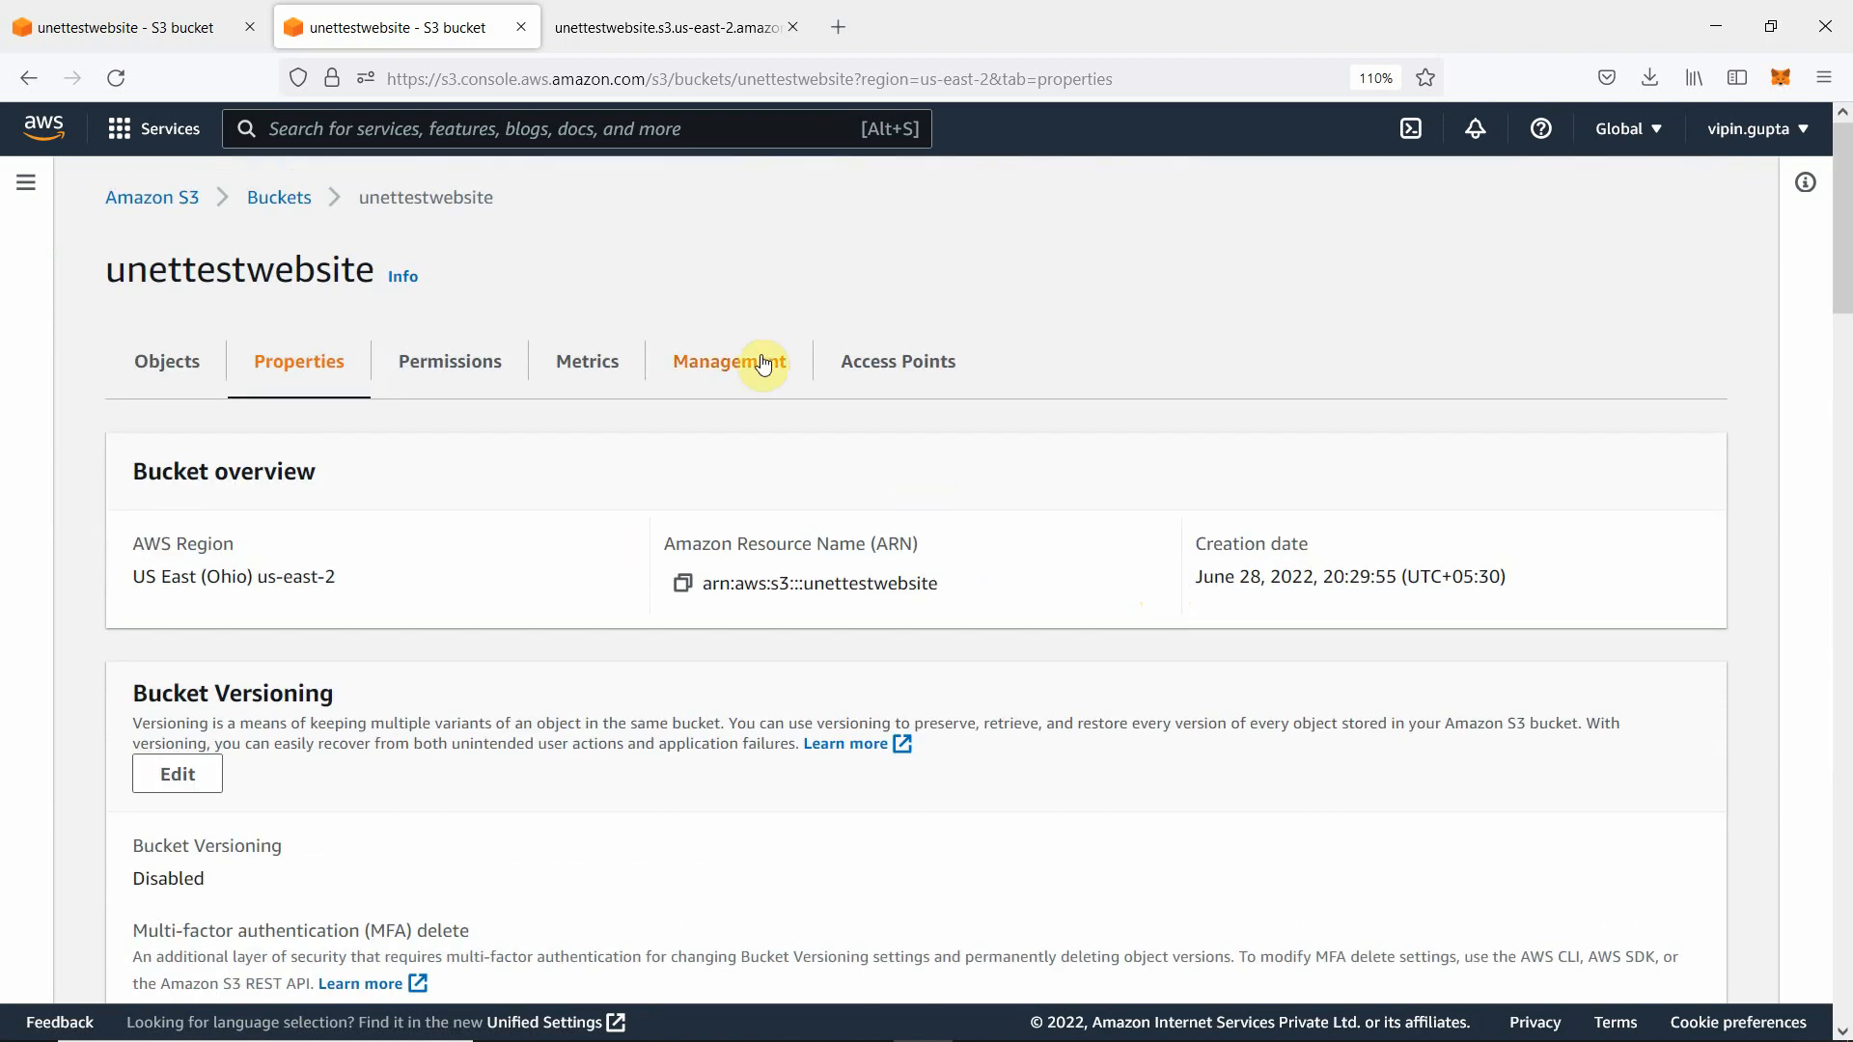
# - Open the bucket's management settings and start a new lifecycle rule named unetlifecycle
pyautogui.click(763, 364)
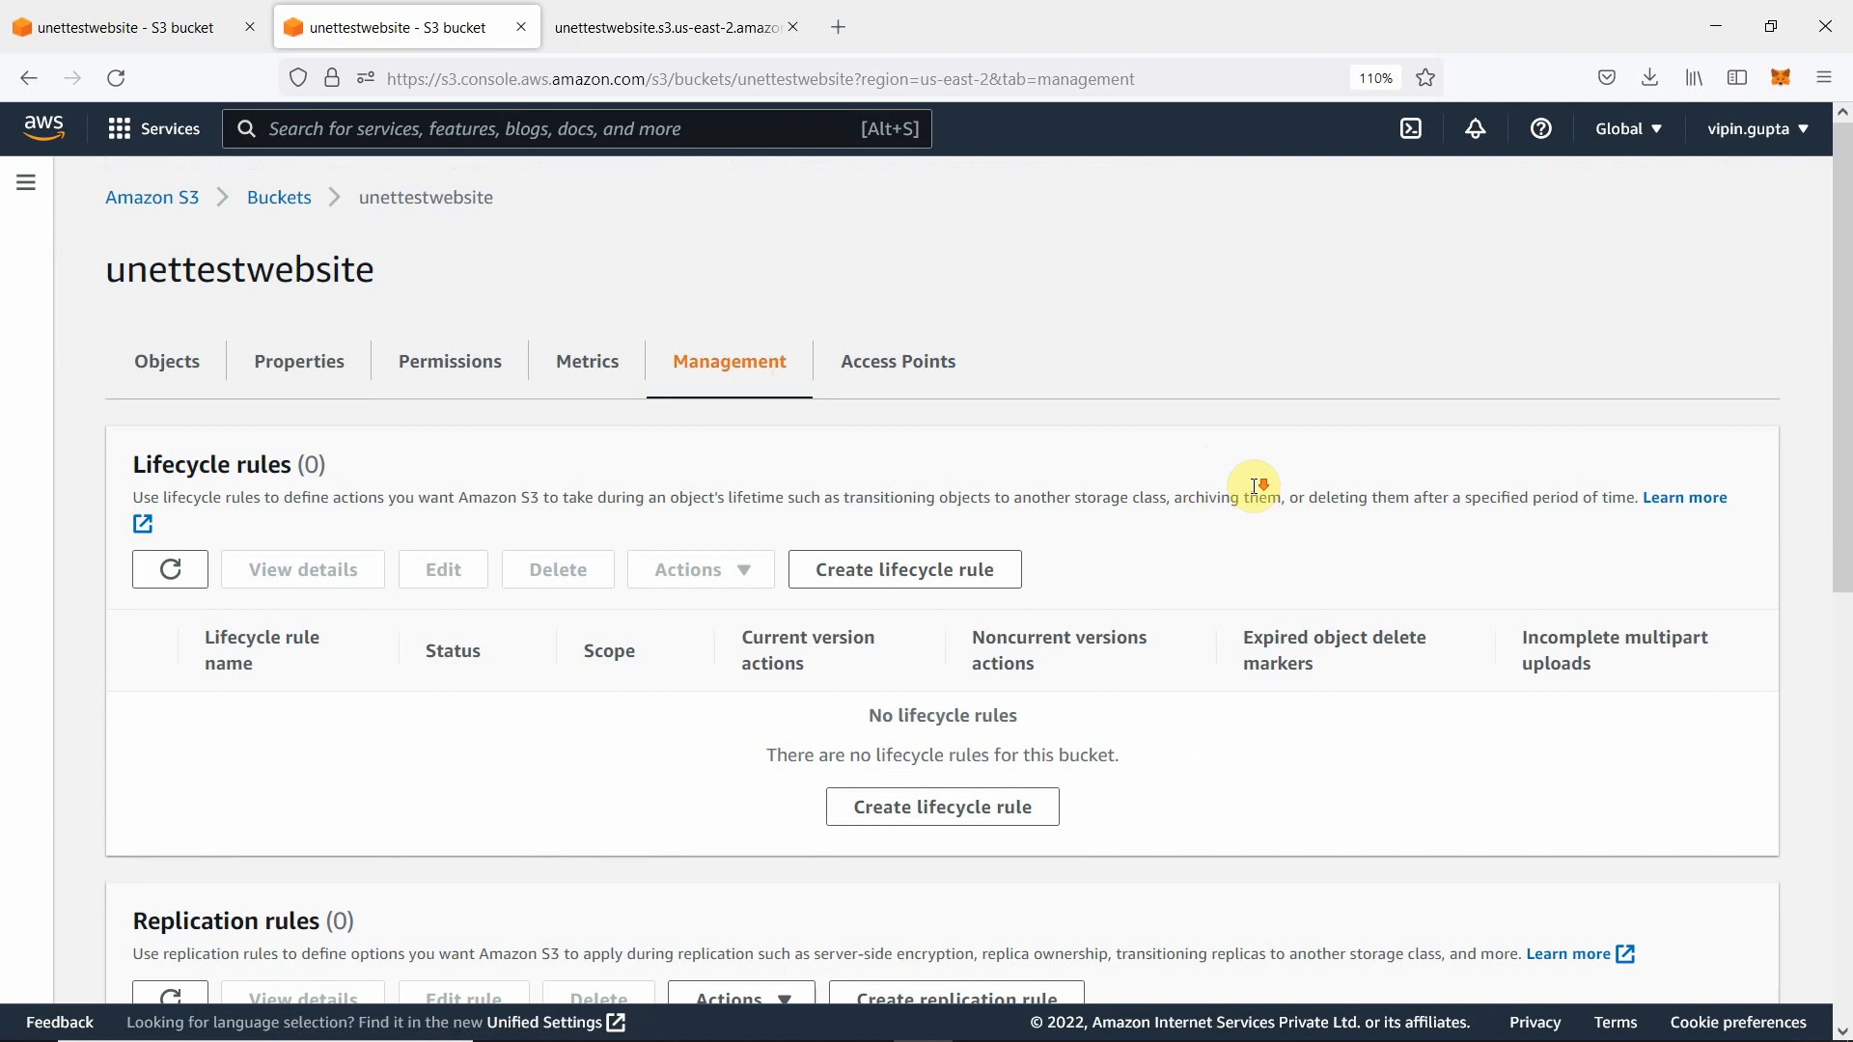
pyautogui.scroll(-4, 1254, 484)
pyautogui.scroll(3, 1255, 497)
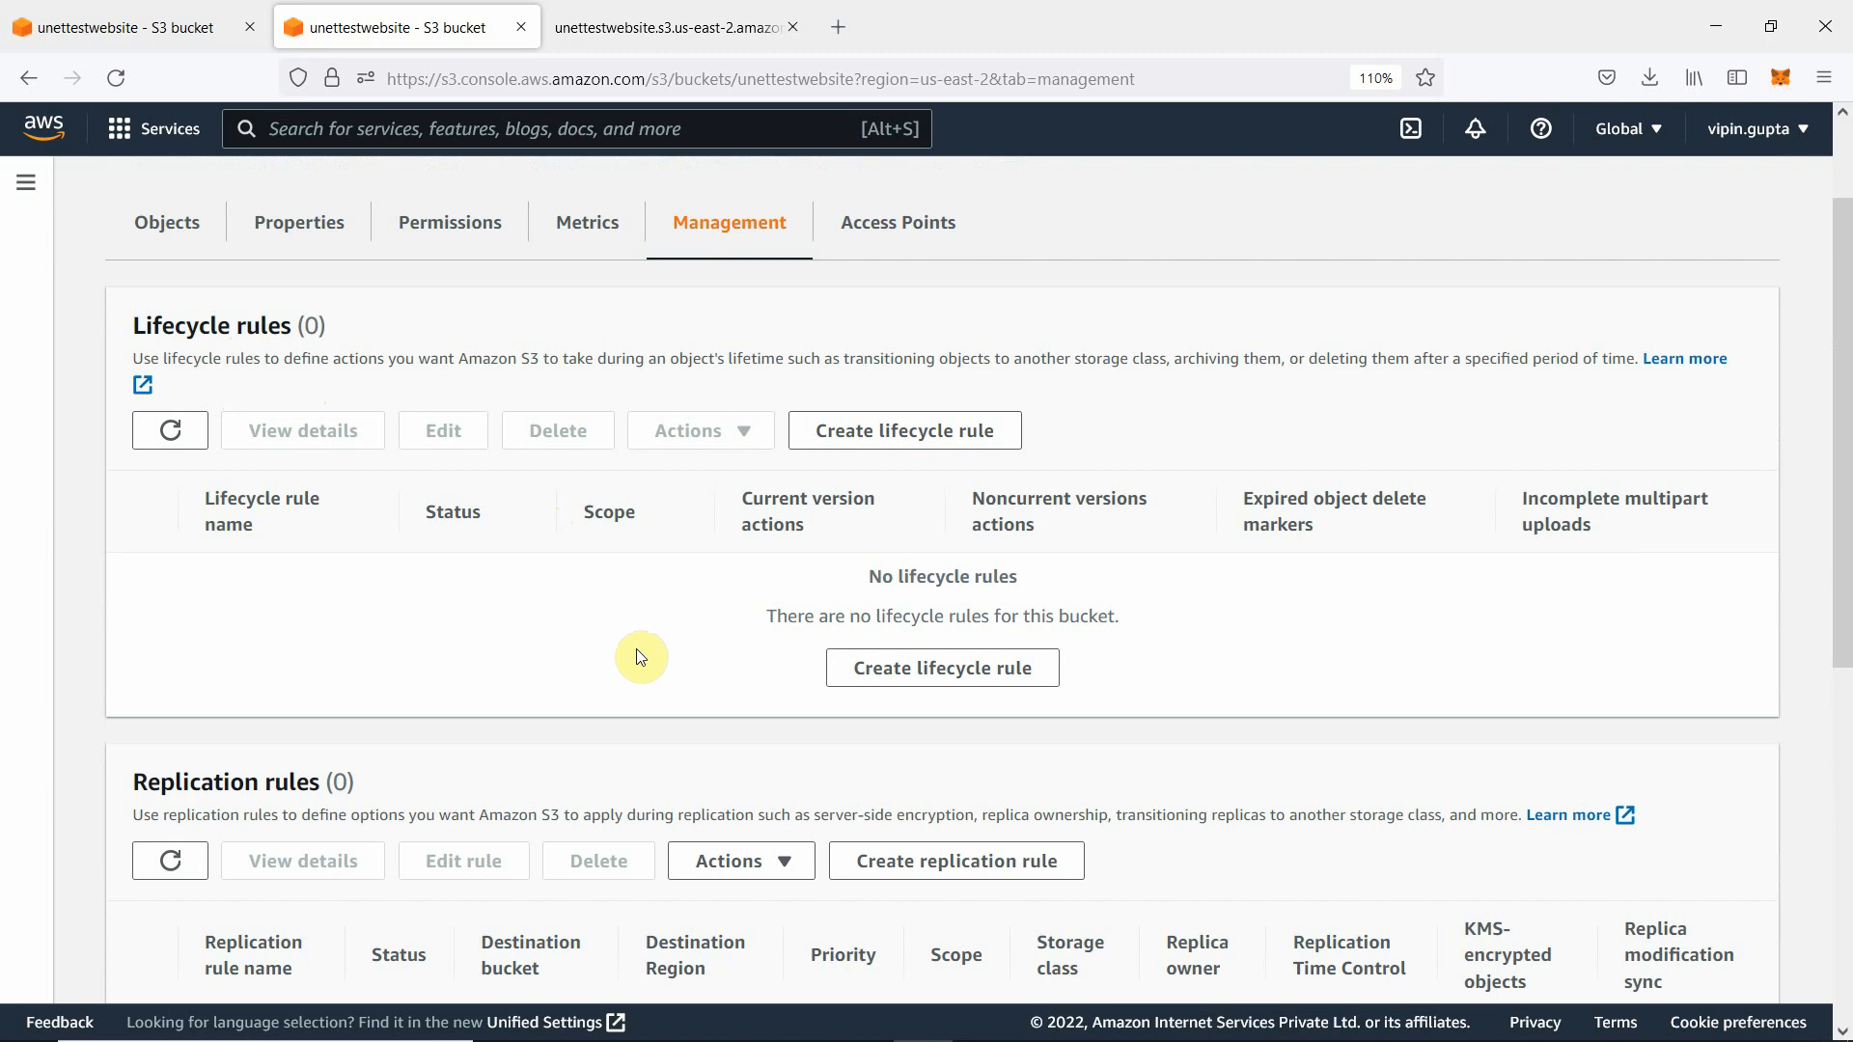
pyautogui.click(882, 443)
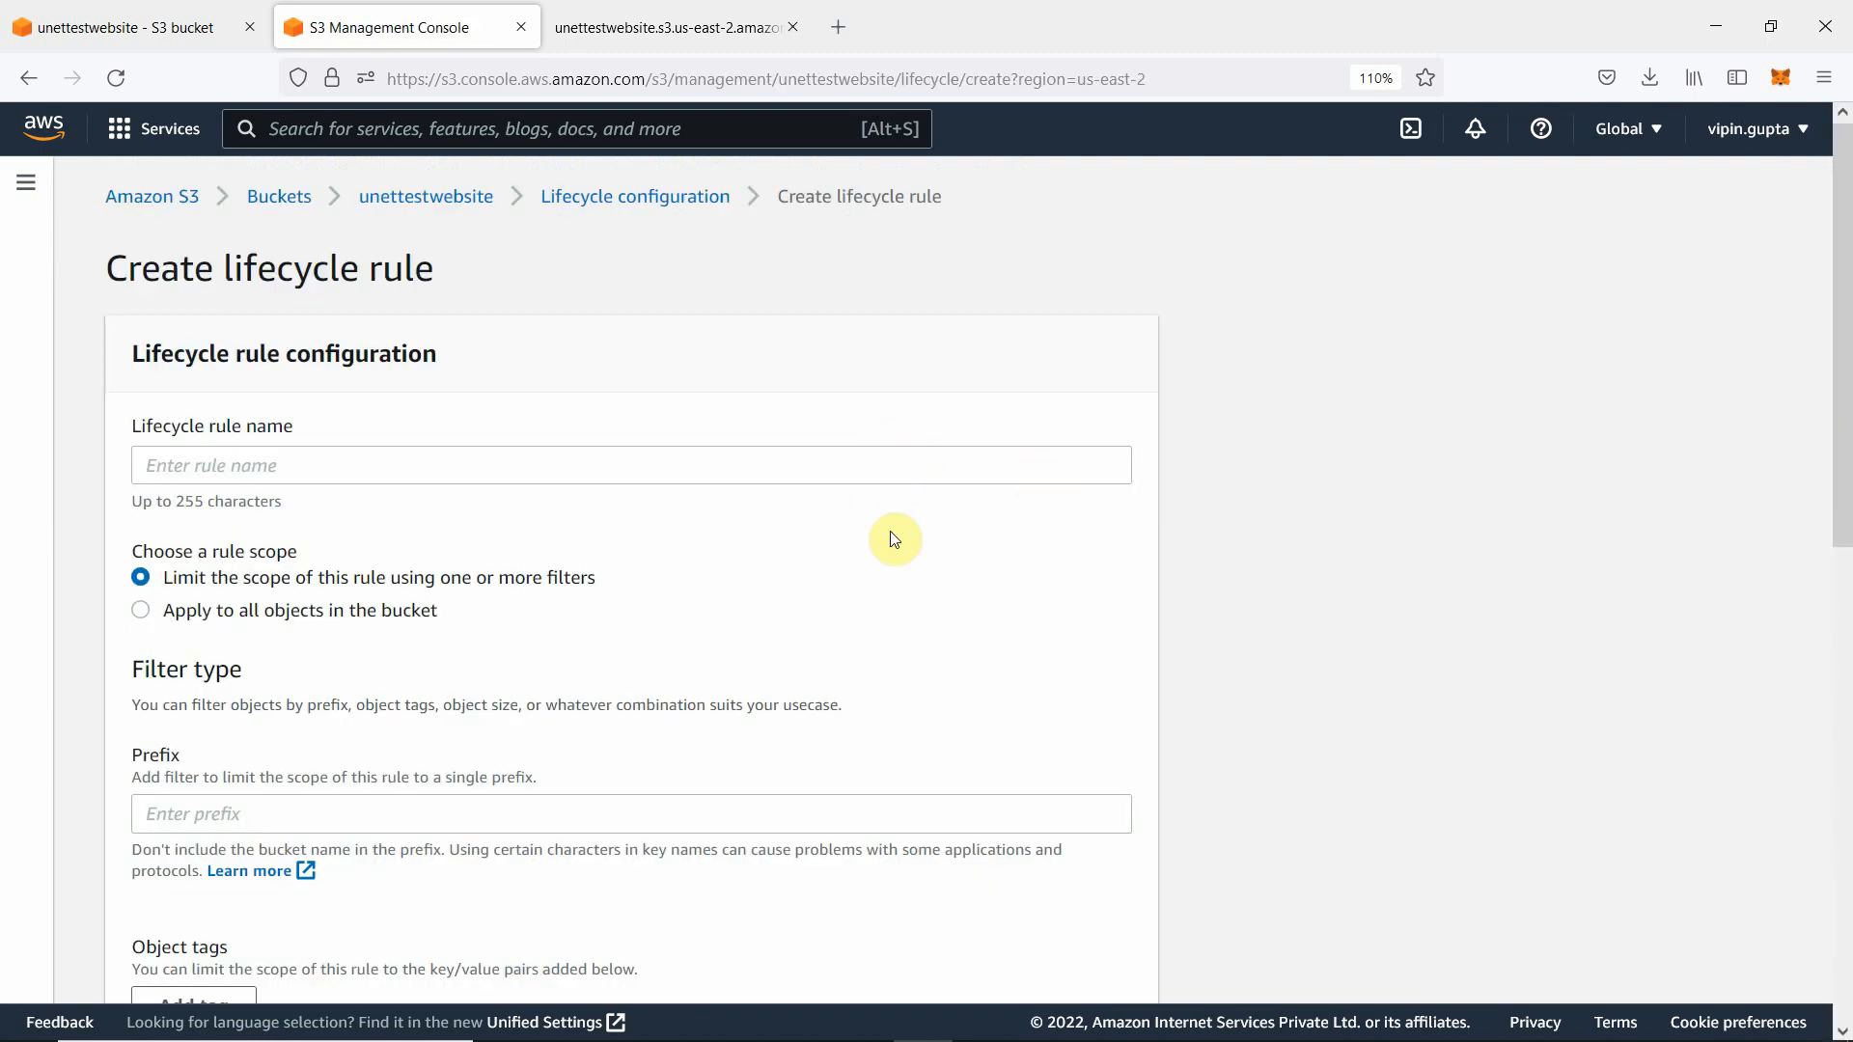
pyautogui.click(364, 474)
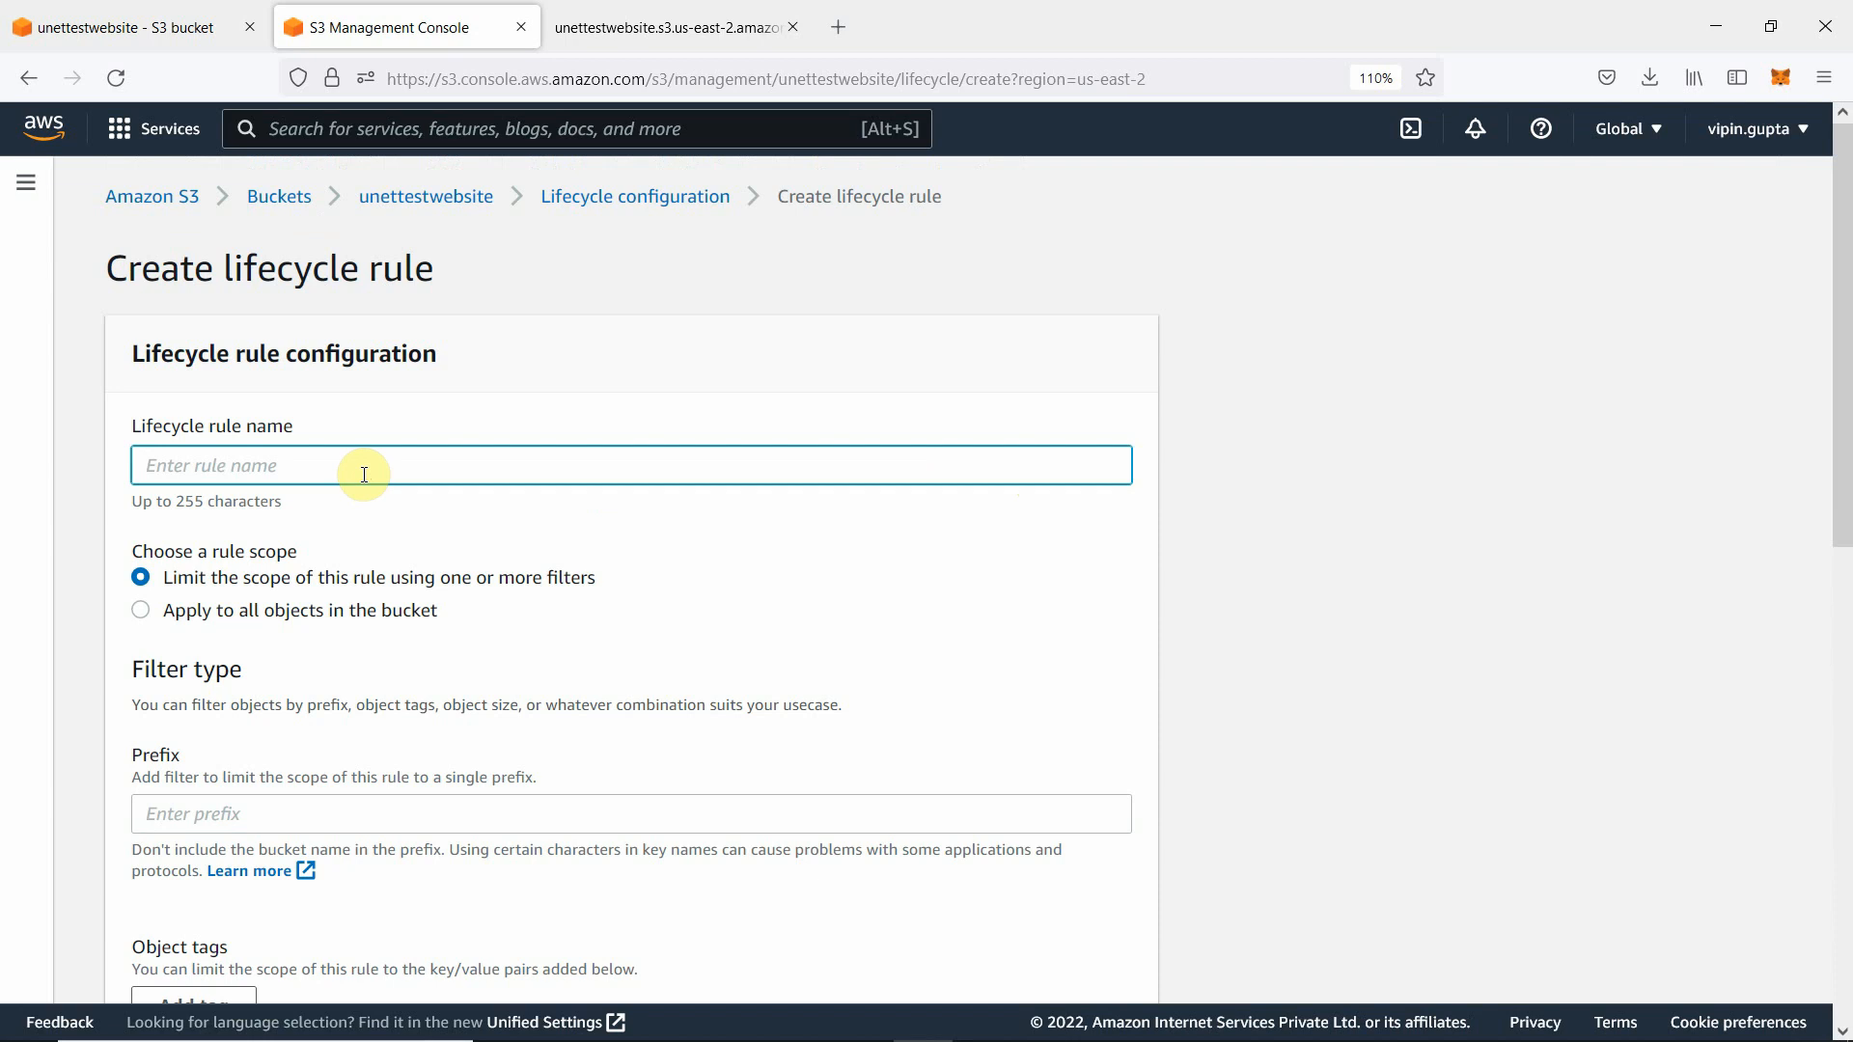
pyautogui.write('unetlifecycle')
# - Limit the lifecycle rule's scope with filters and set the object prefix to phot
pyautogui.click(150, 612)
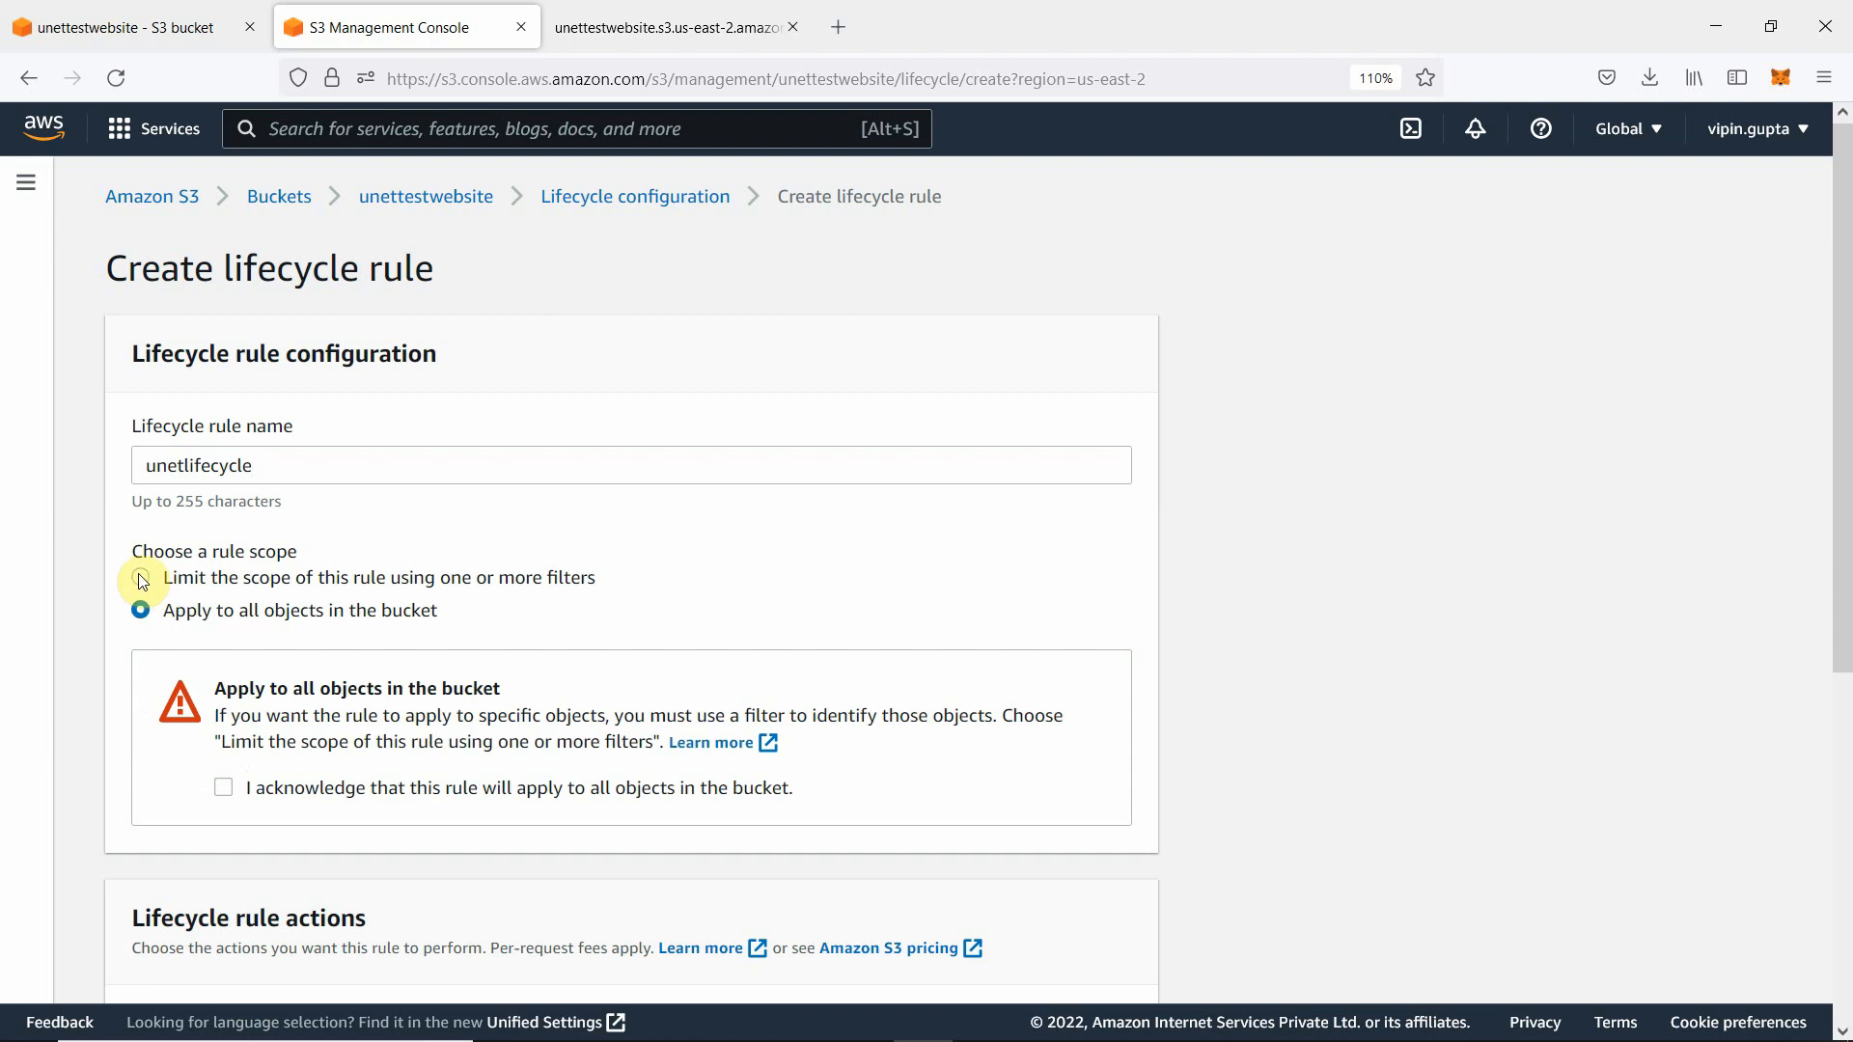
pyautogui.click(140, 578)
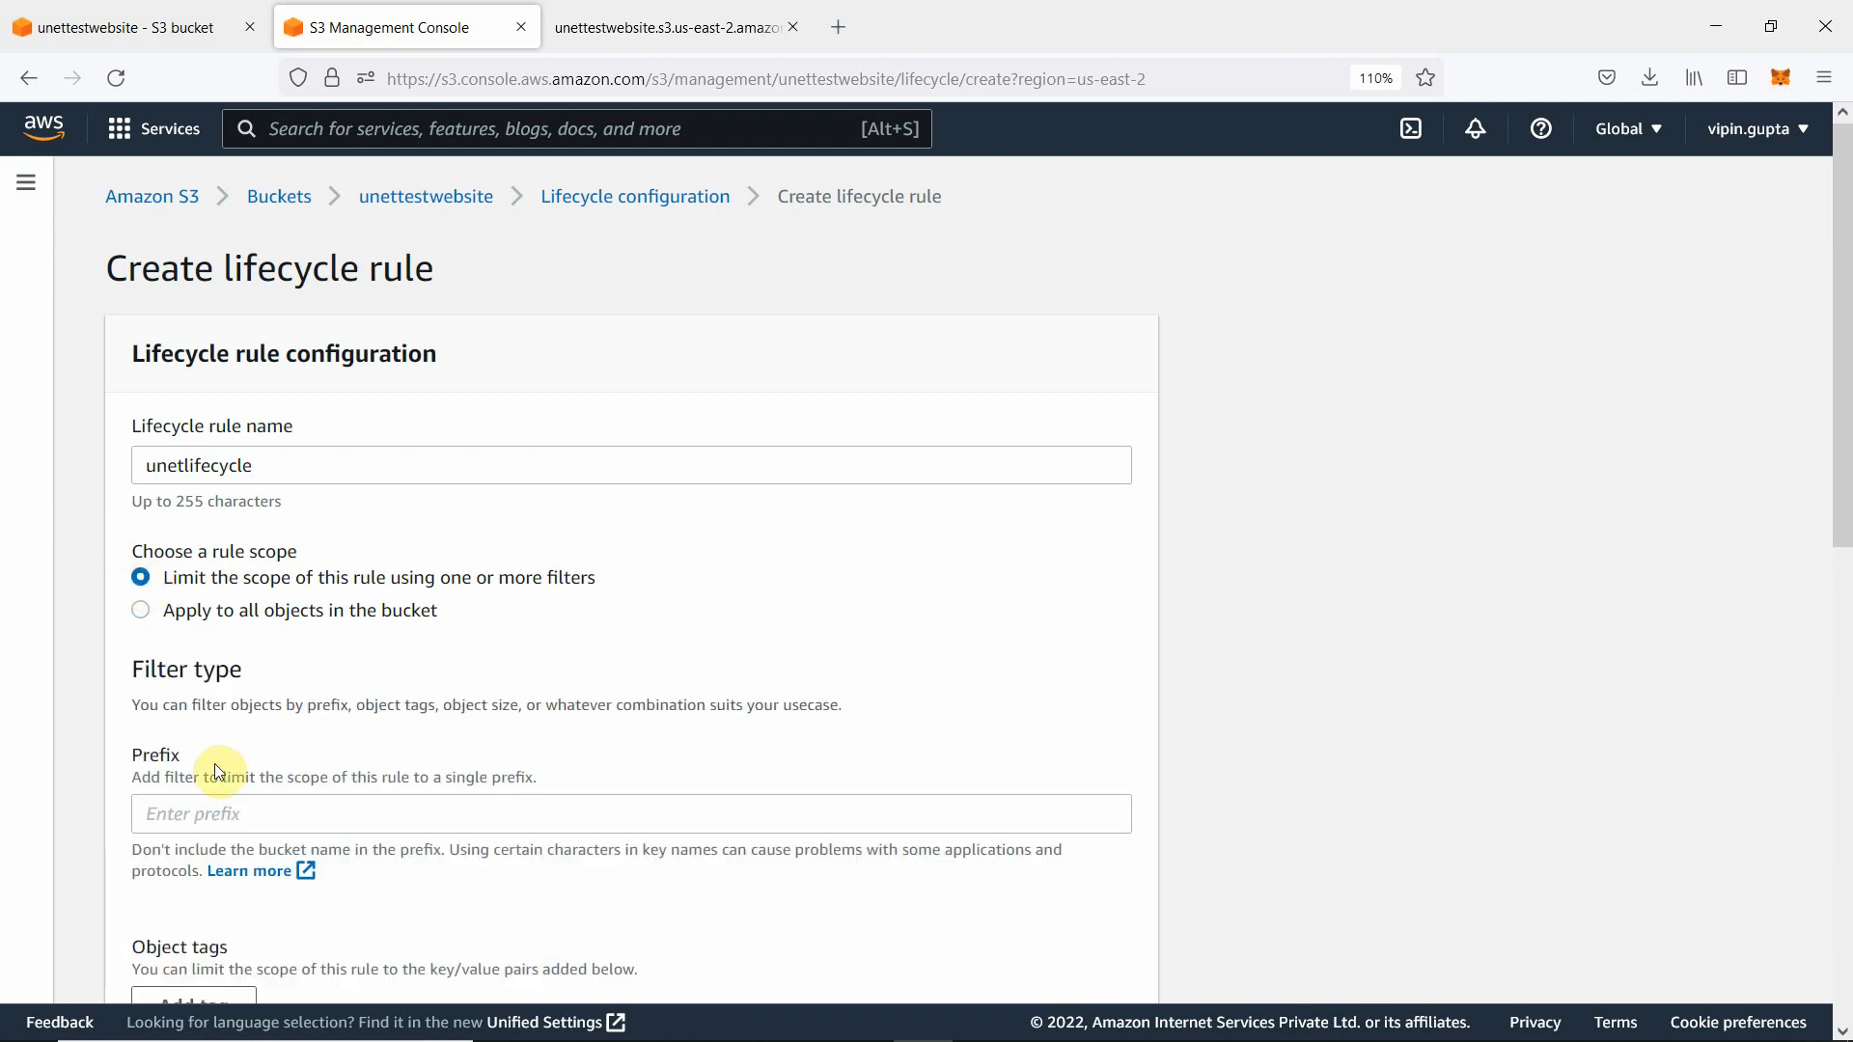
pyautogui.click(180, 811)
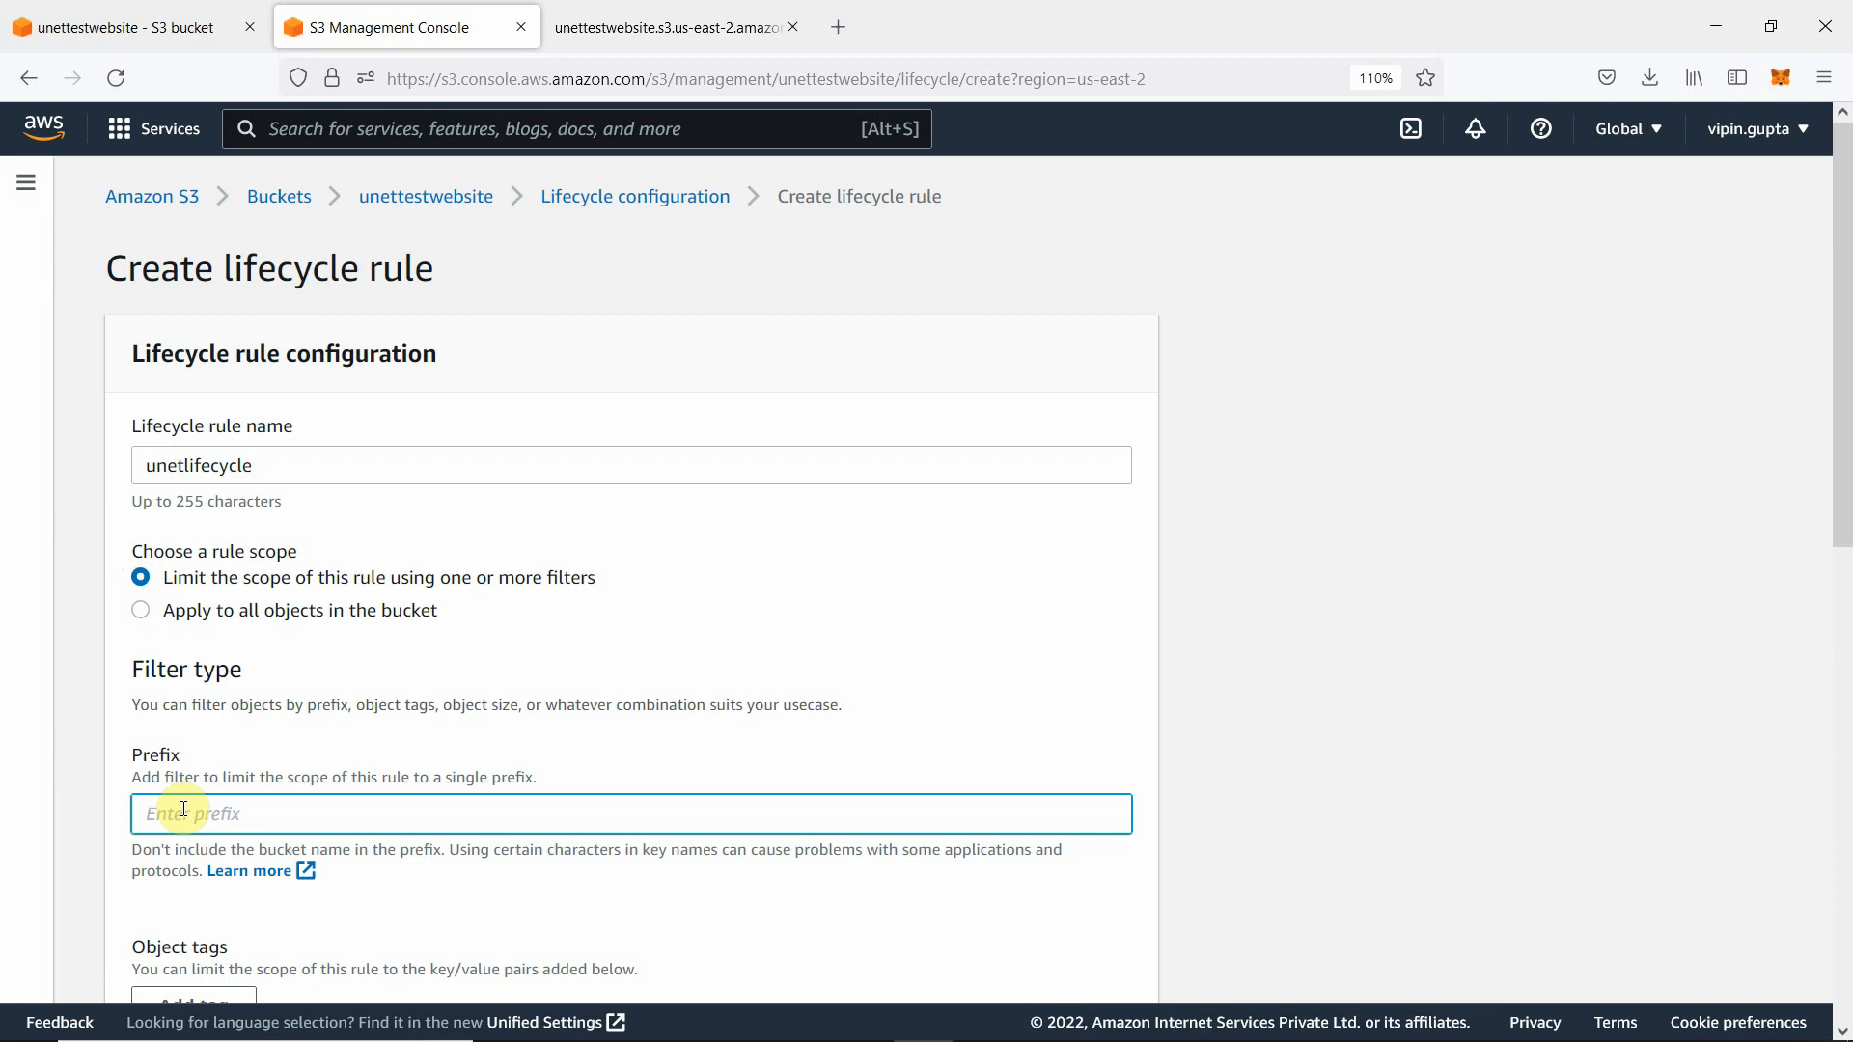
pyautogui.write('phot')
# - Enable moving current object versions between storage classes, with a transition to Standard-IA 40 days after object creation
pyautogui.scroll(-3, 762, 733)
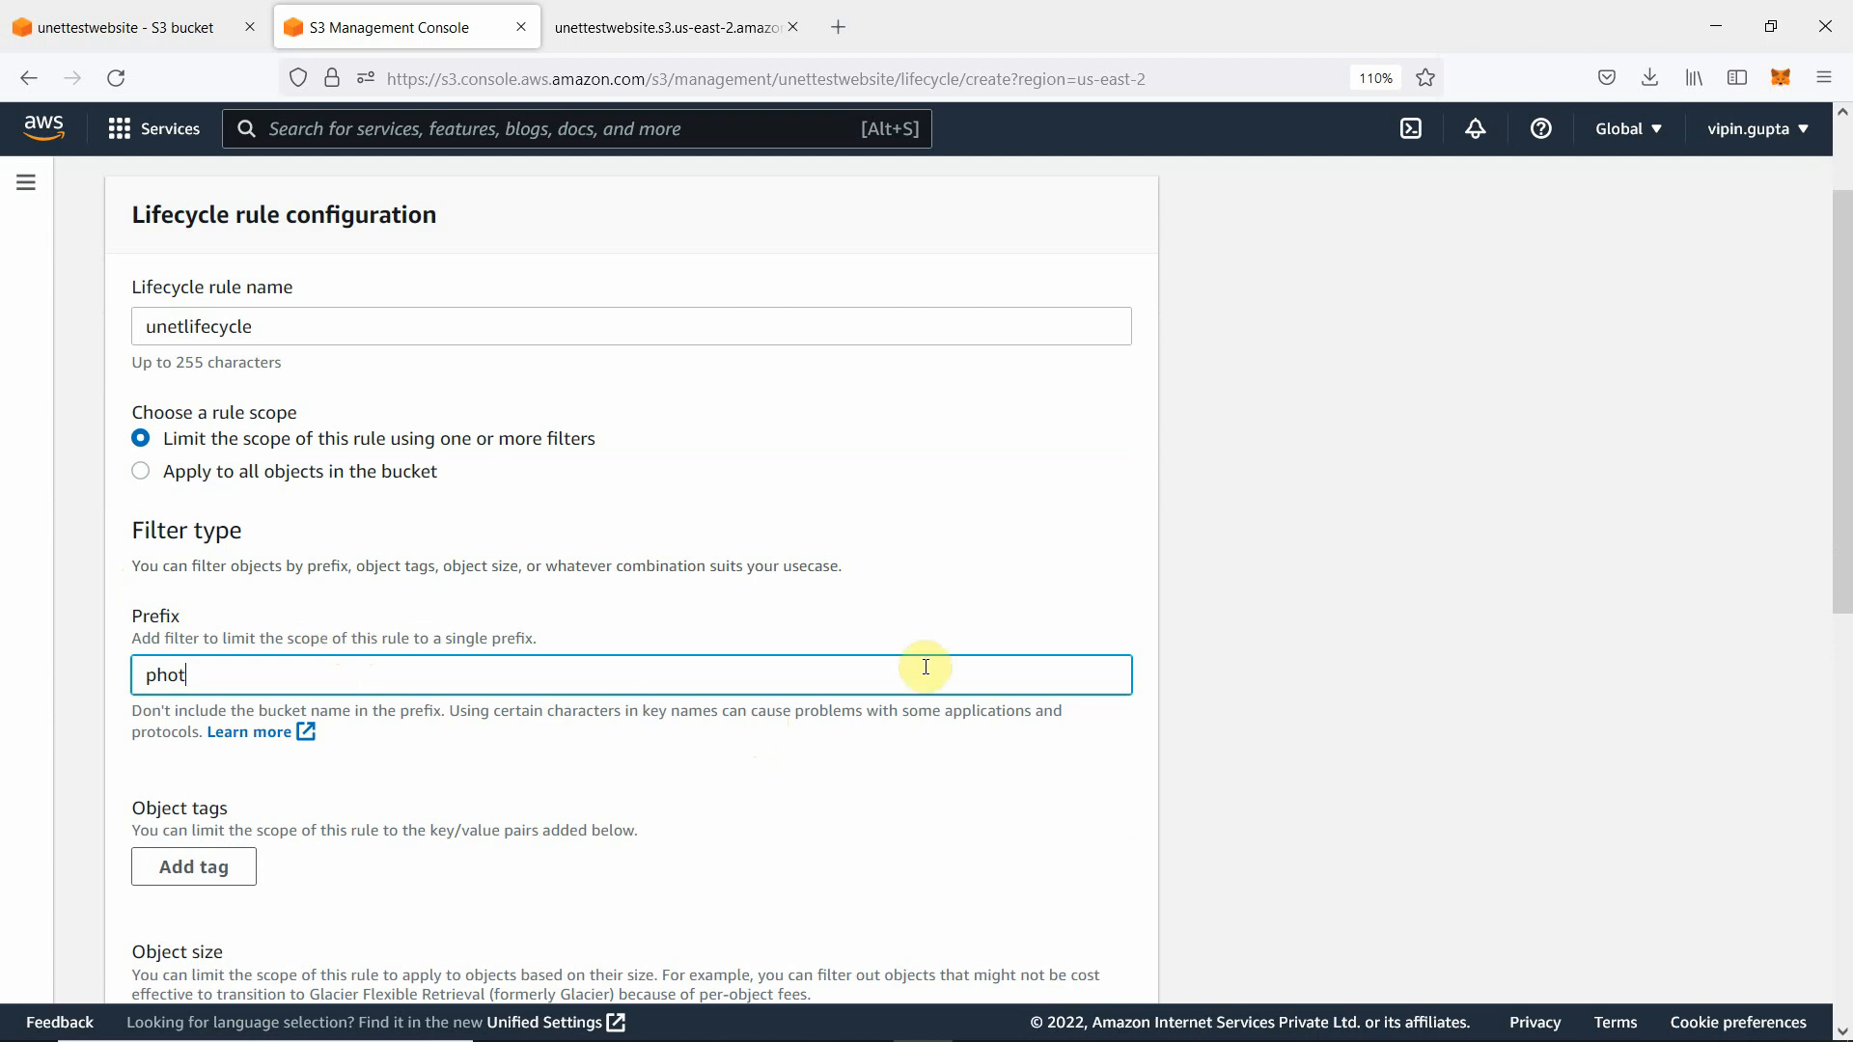
pyautogui.scroll(-6, 1262, 663)
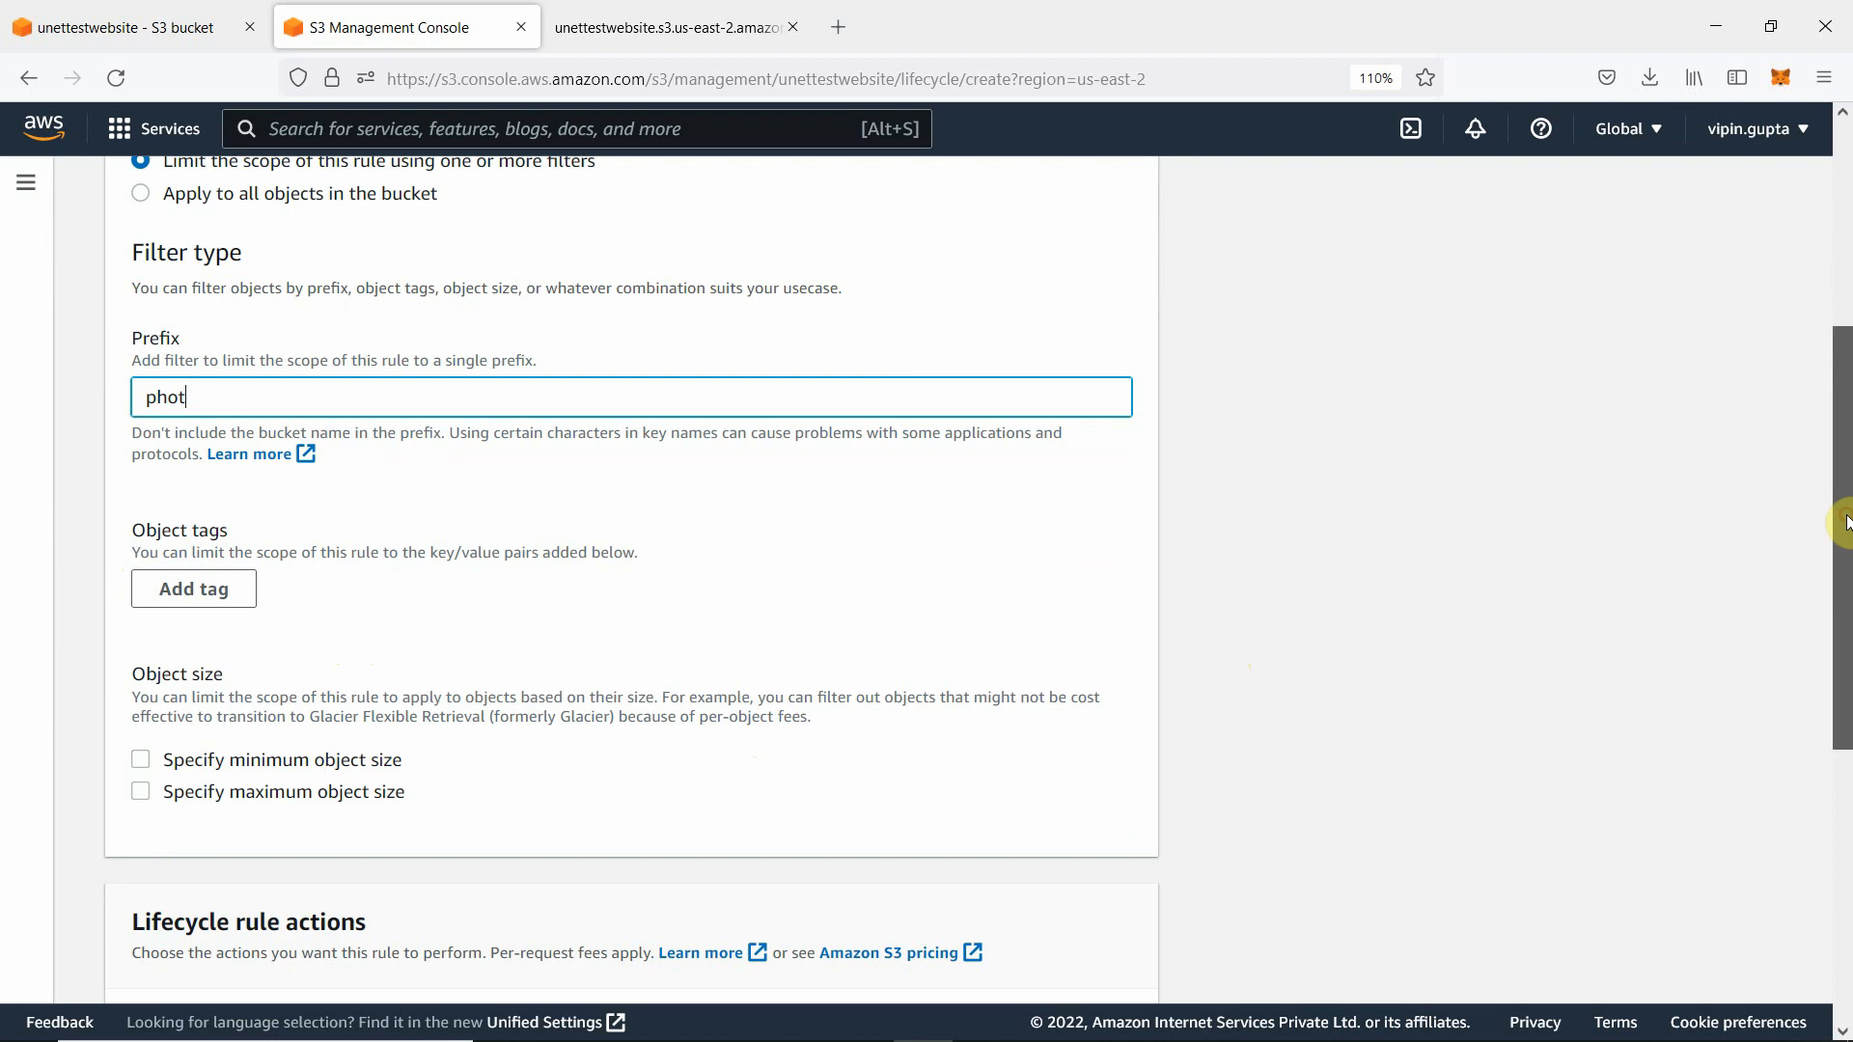
pyautogui.scroll(-2, 1840, 534)
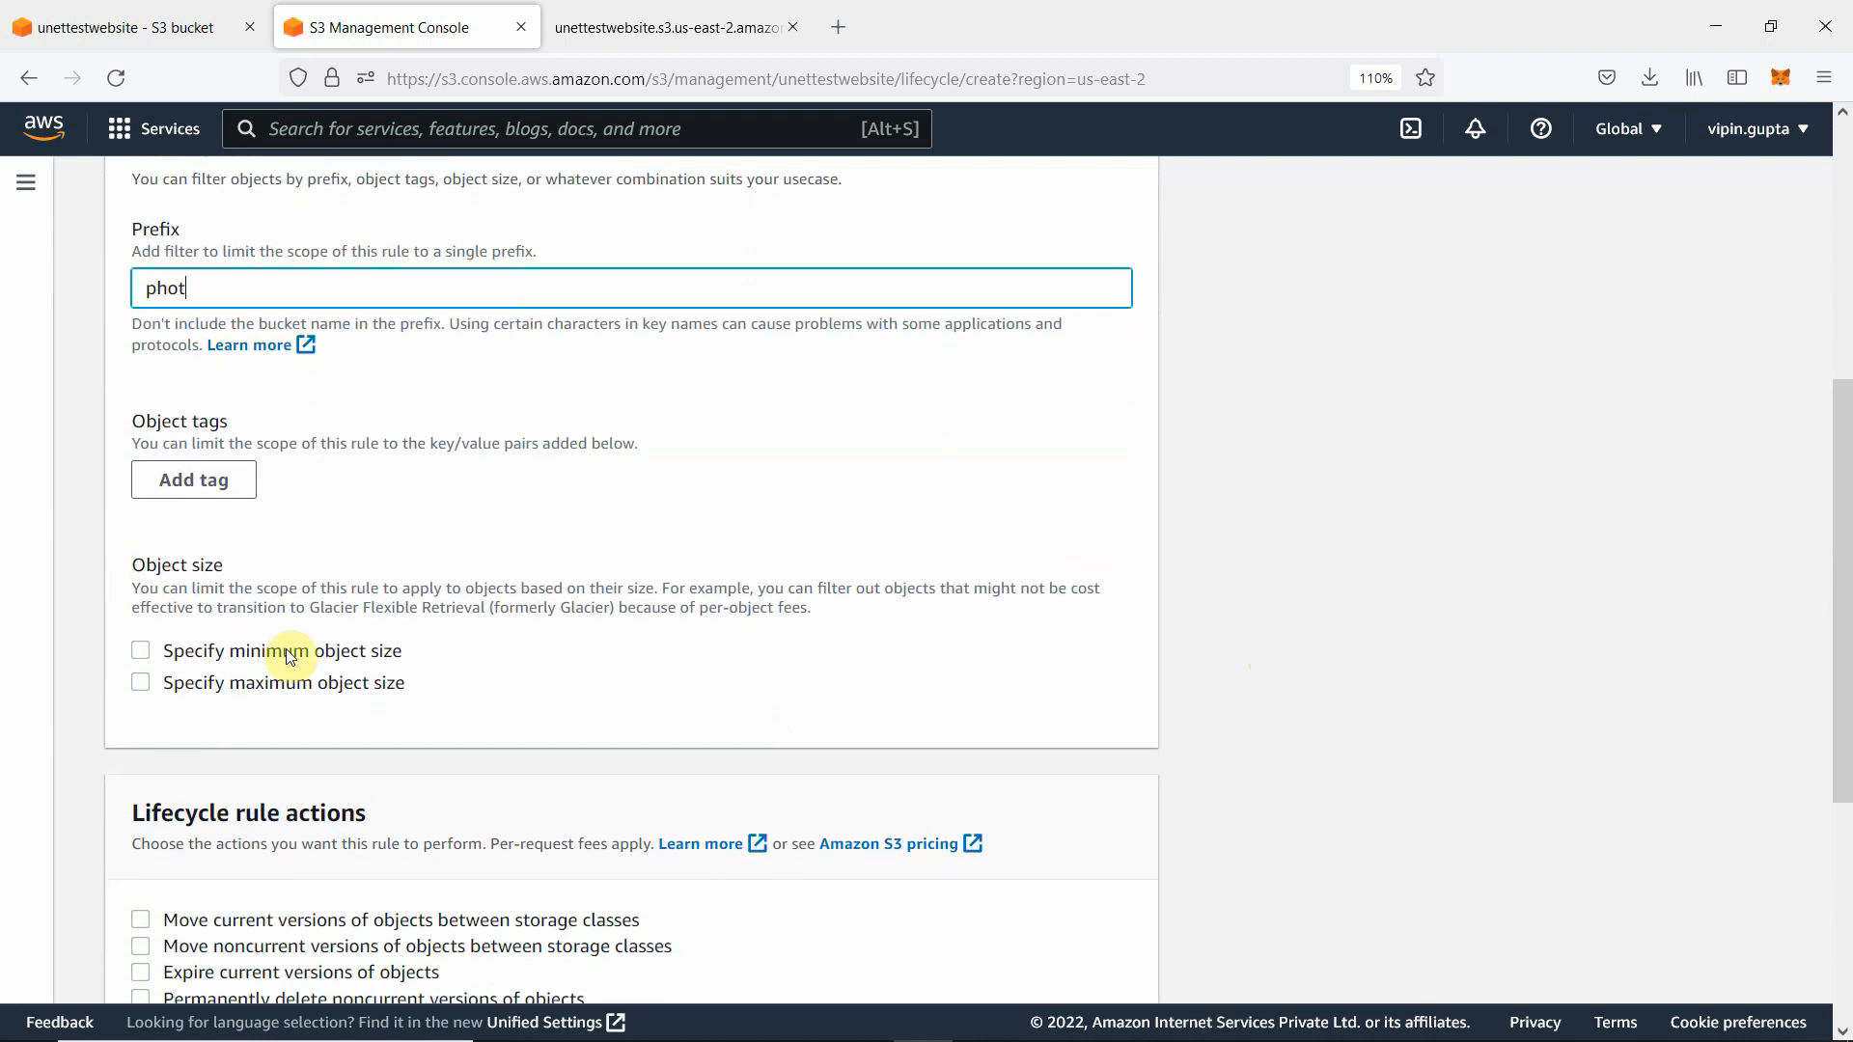
pyautogui.scroll(-6, 1447, 646)
pyautogui.scroll(-3, 1451, 649)
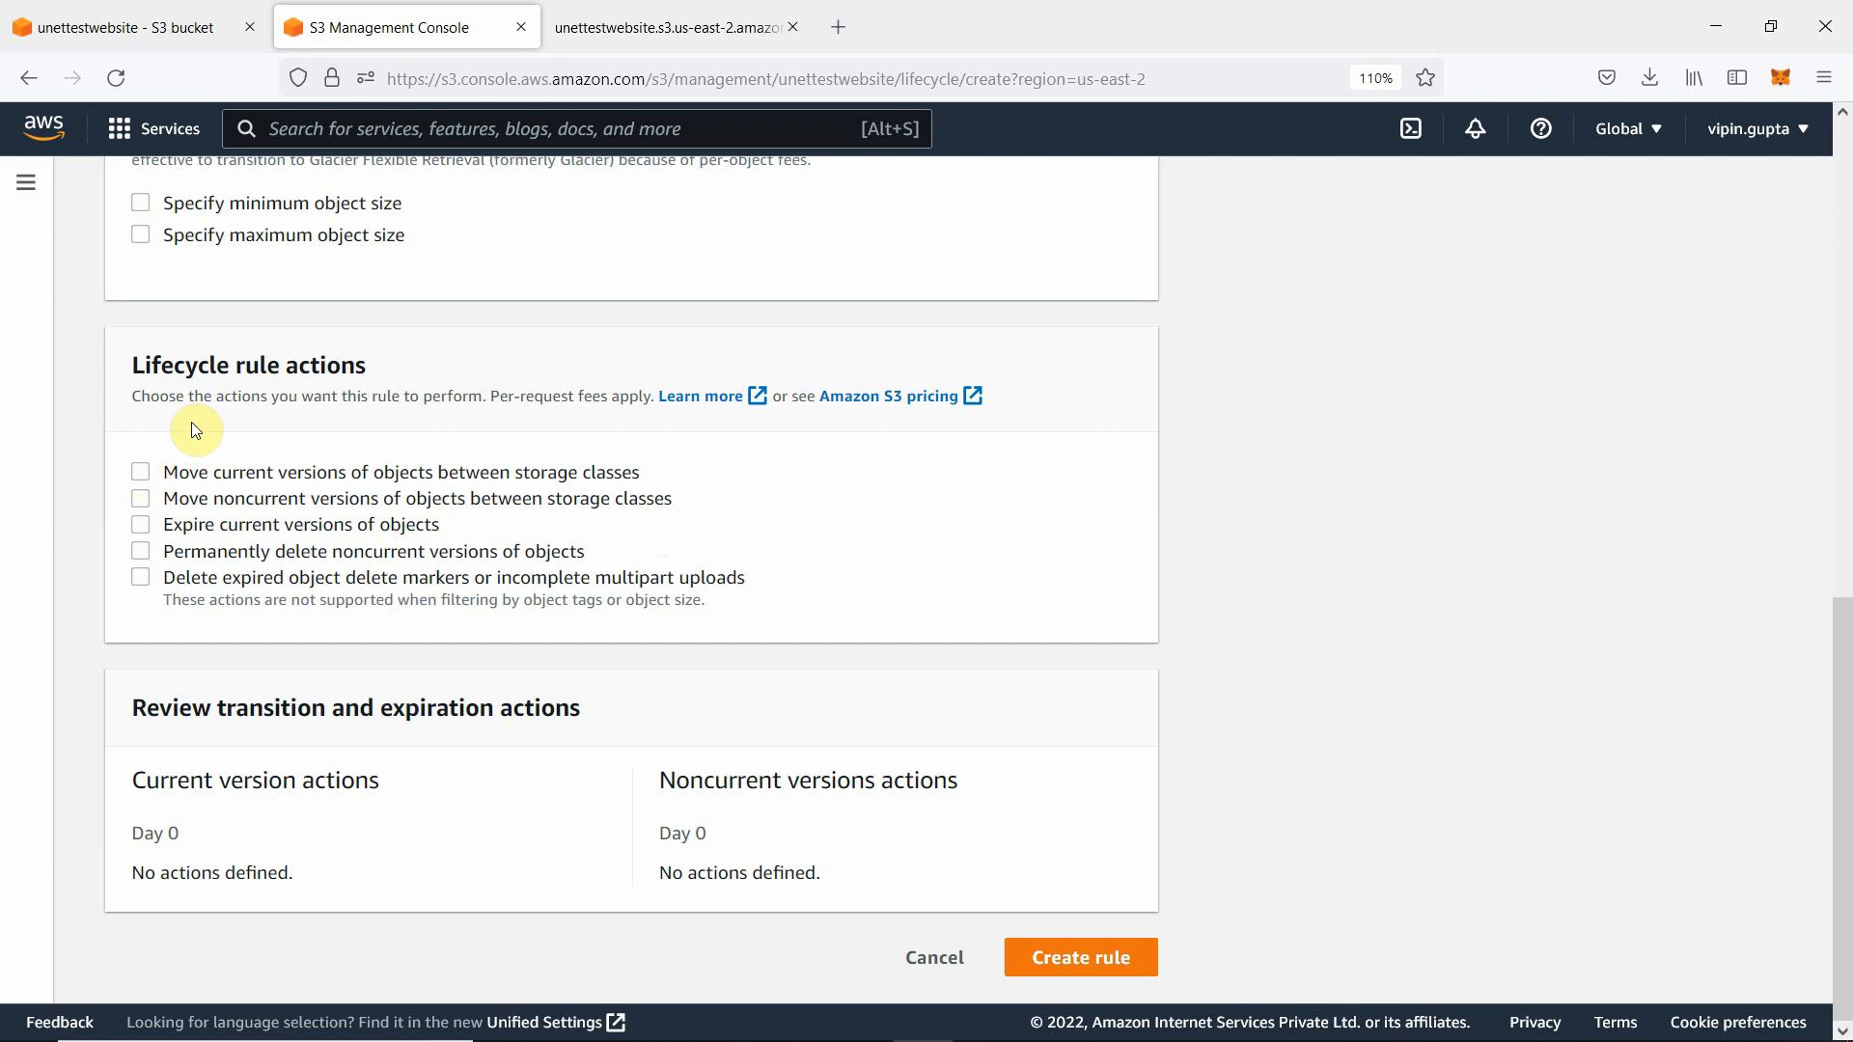
pyautogui.click(142, 477)
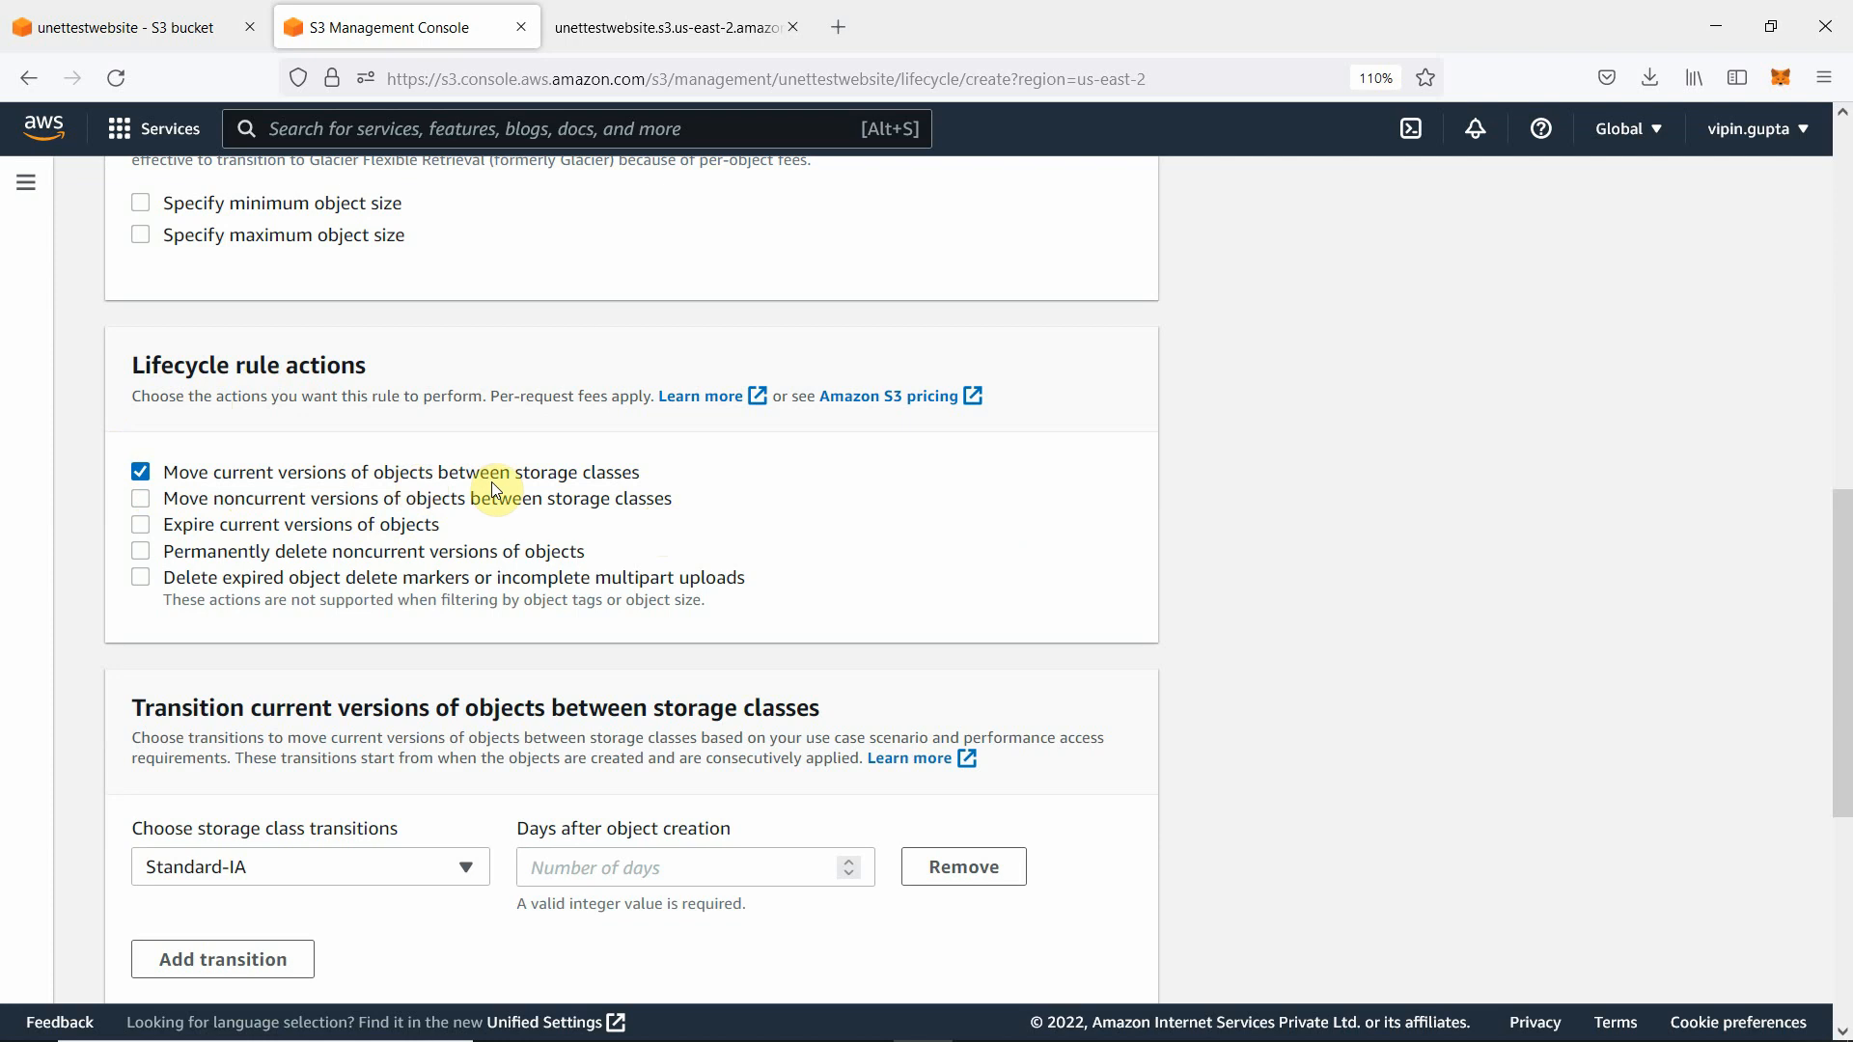
pyautogui.scroll(-3, 1414, 592)
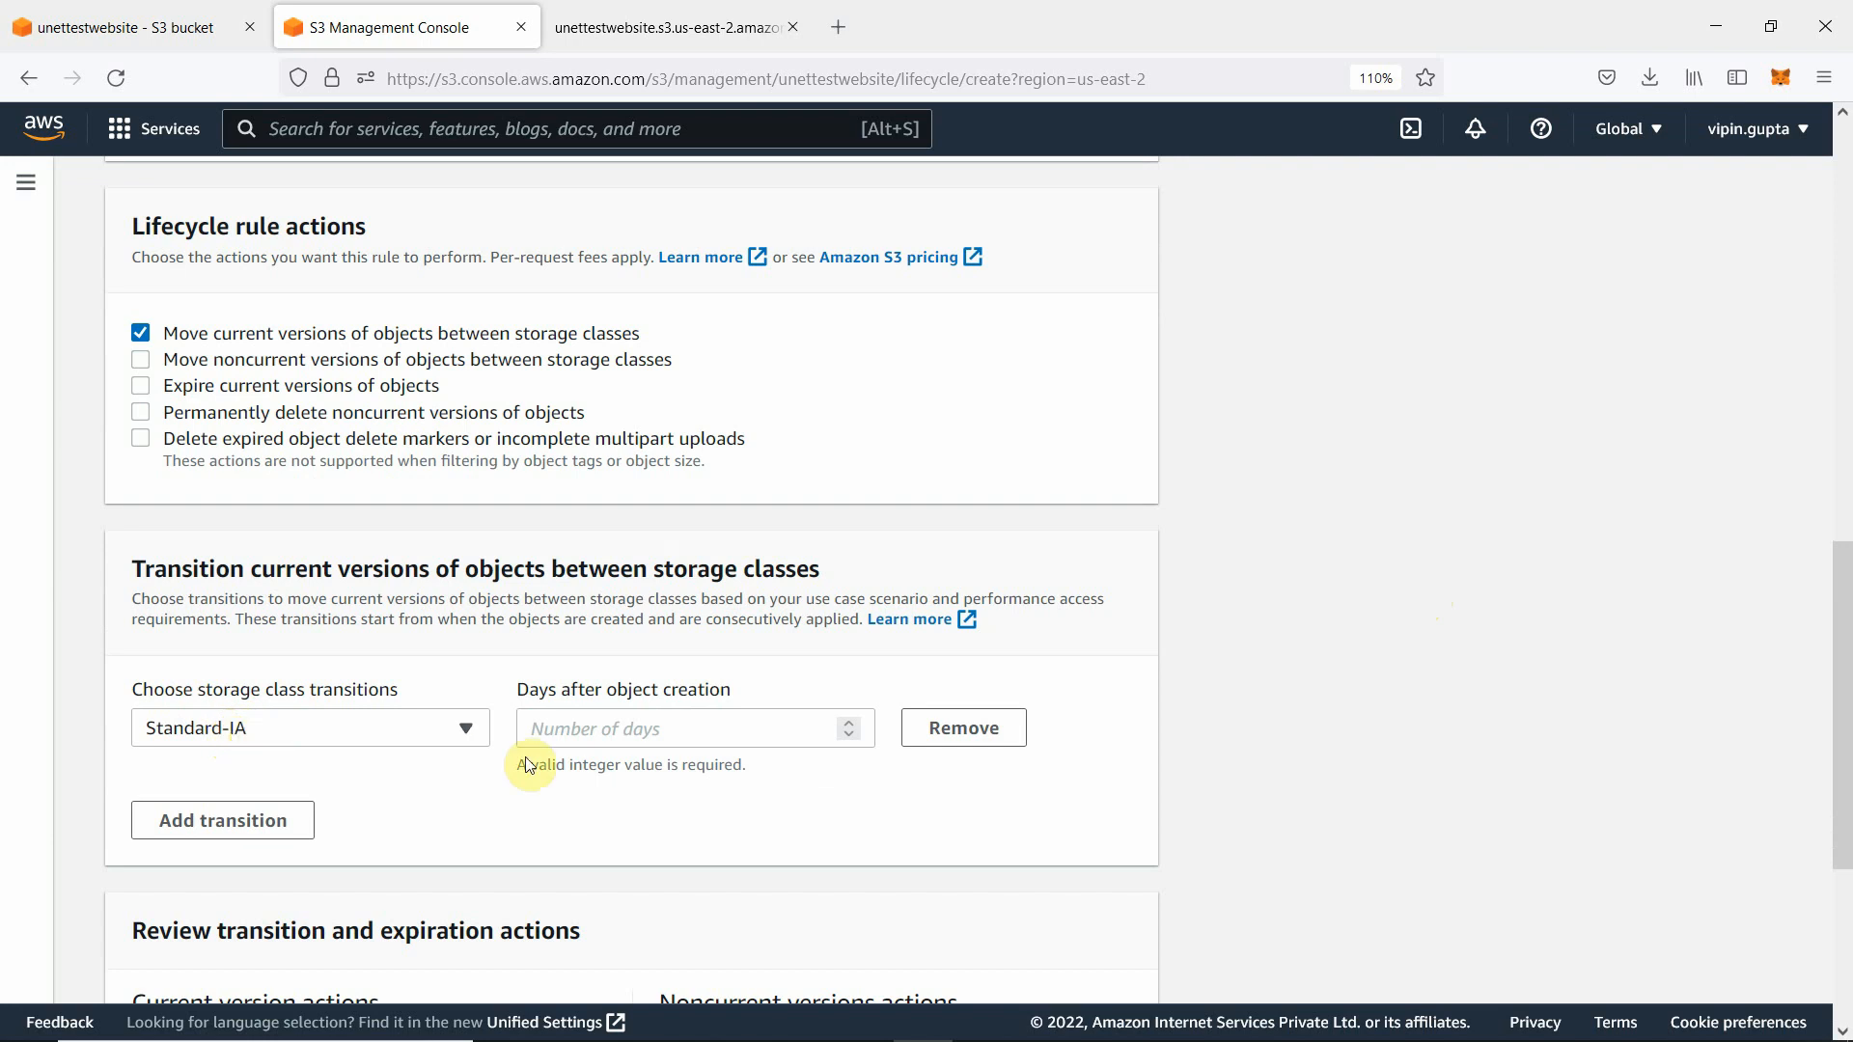
pyautogui.click(677, 728)
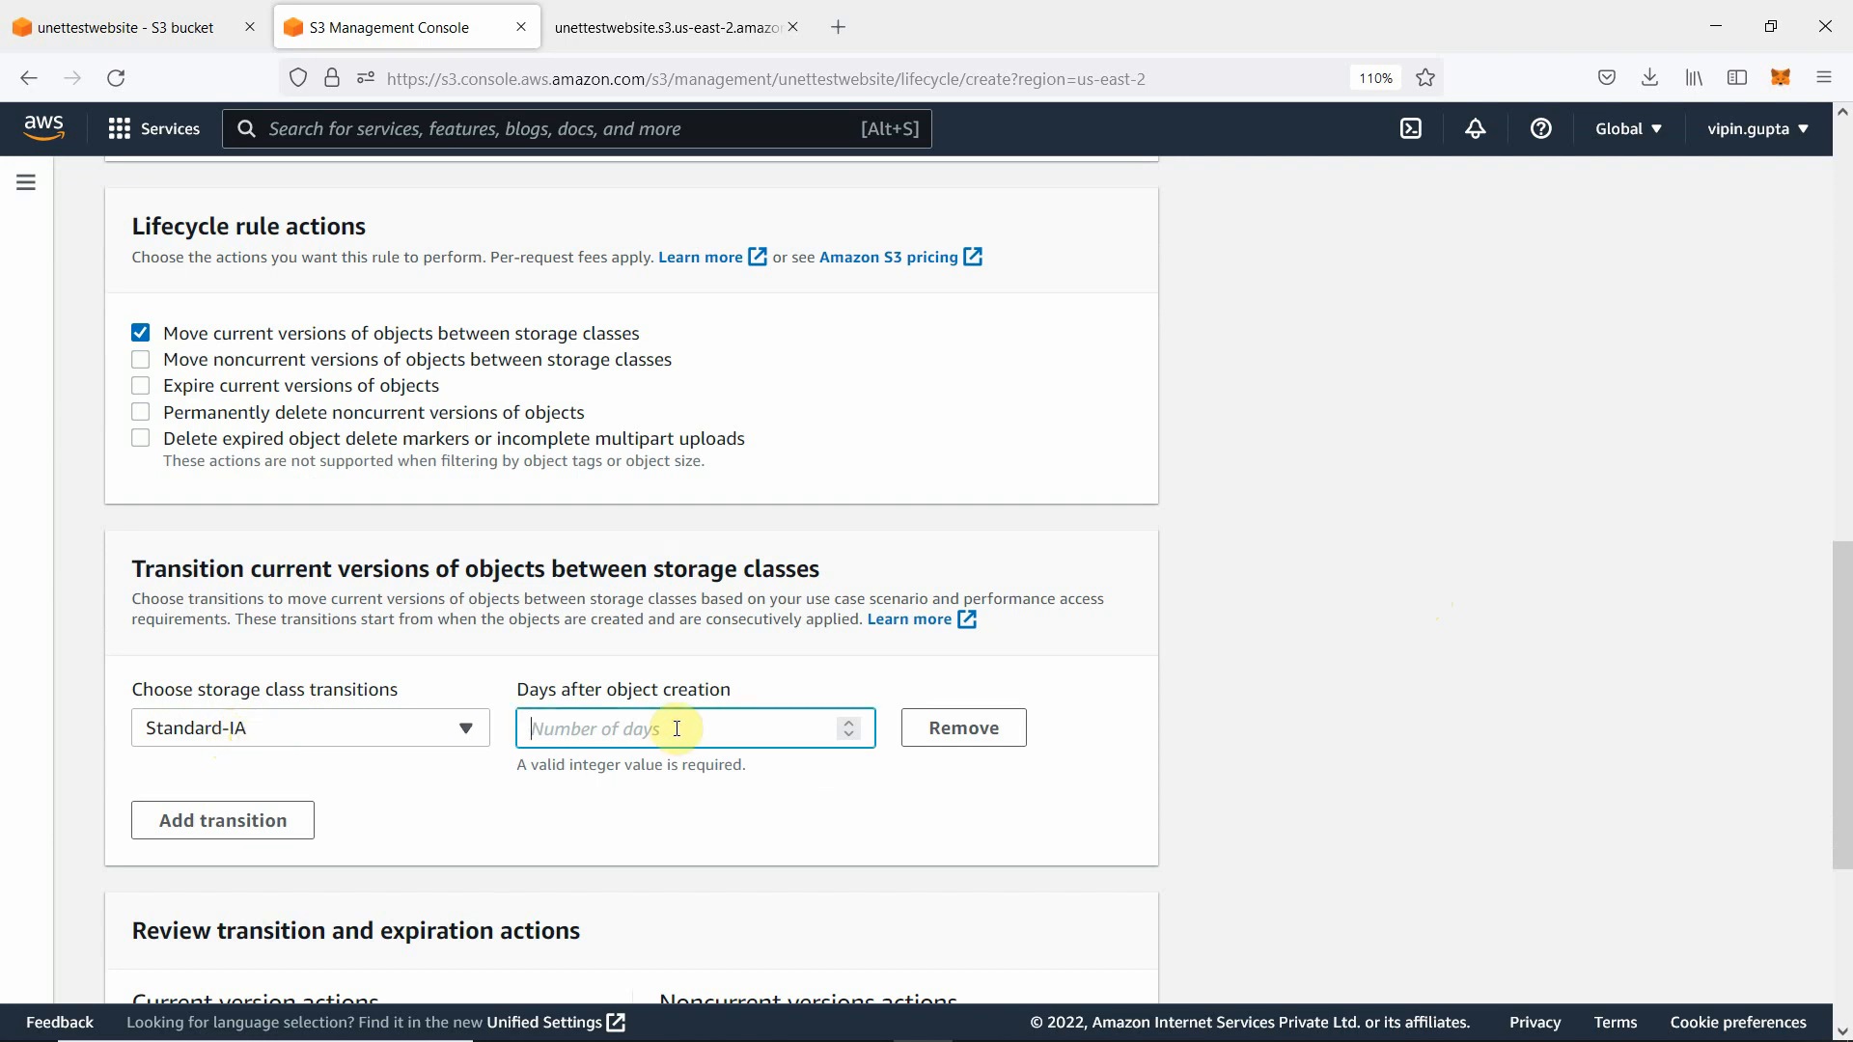
pyautogui.write('4')
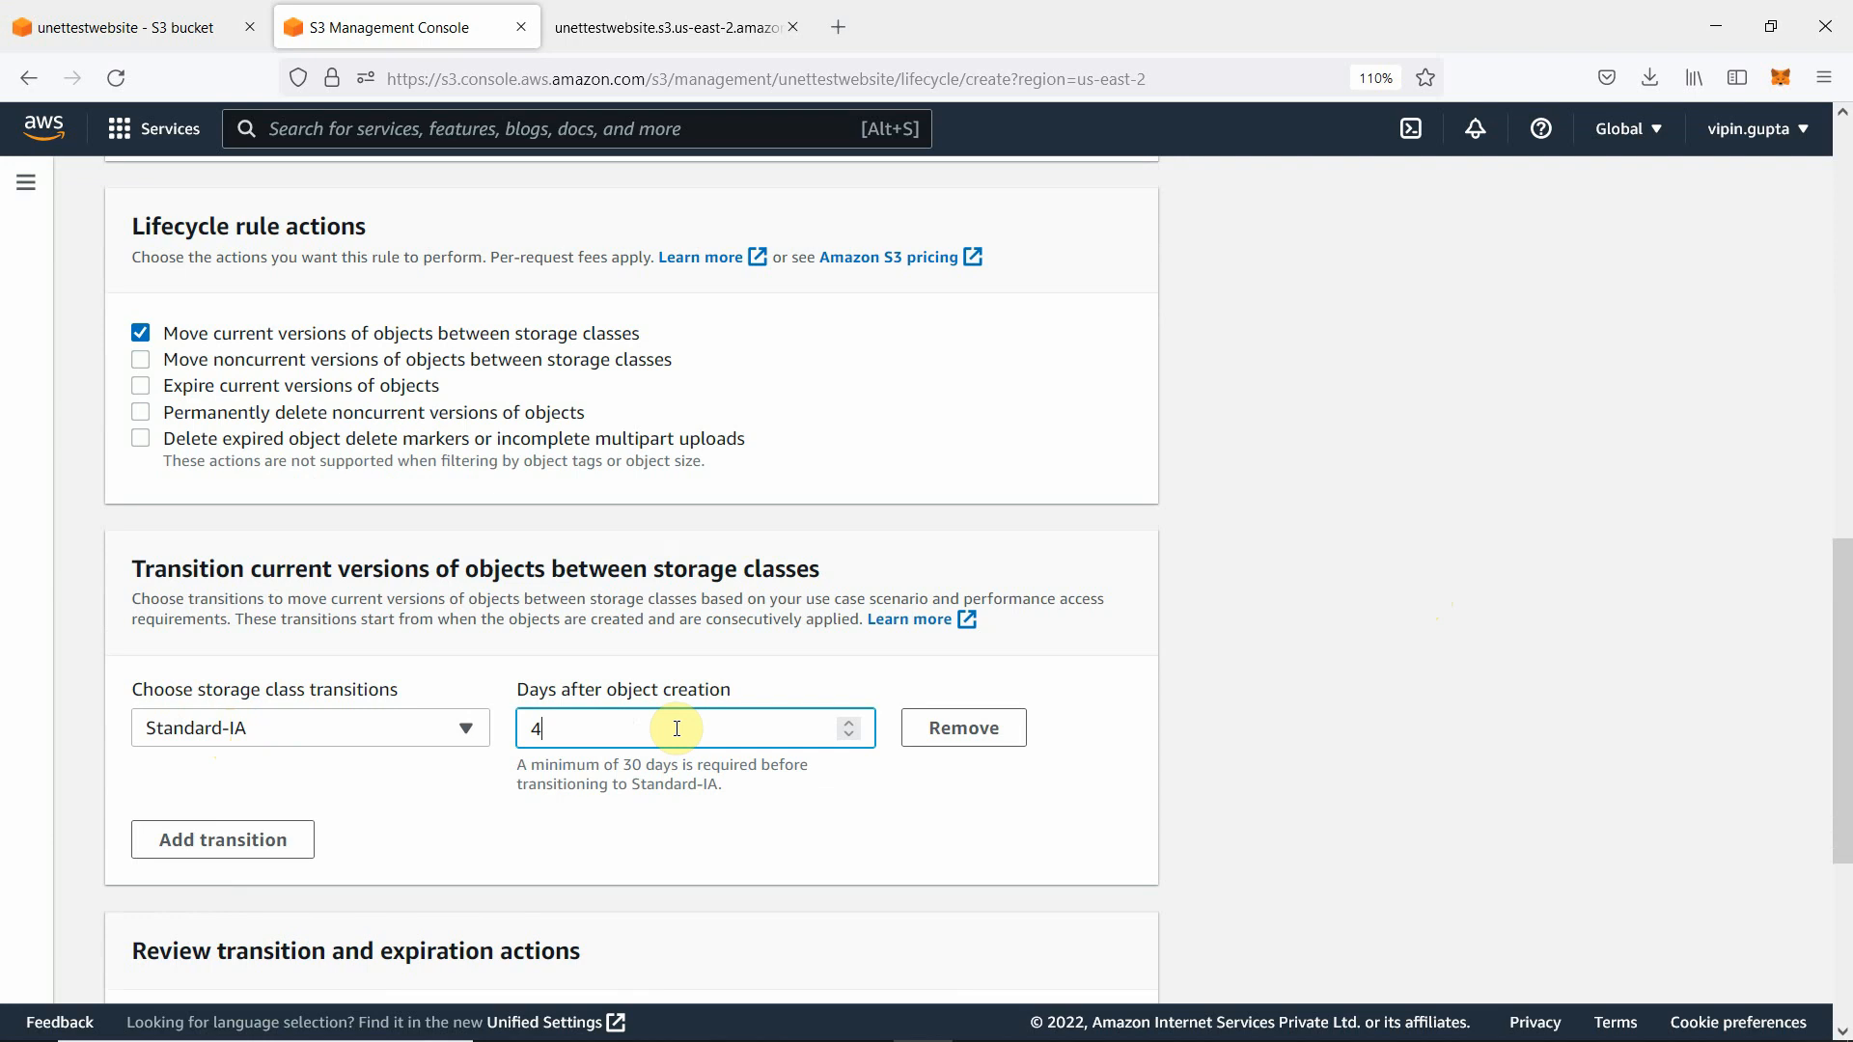
pyautogui.write('0')
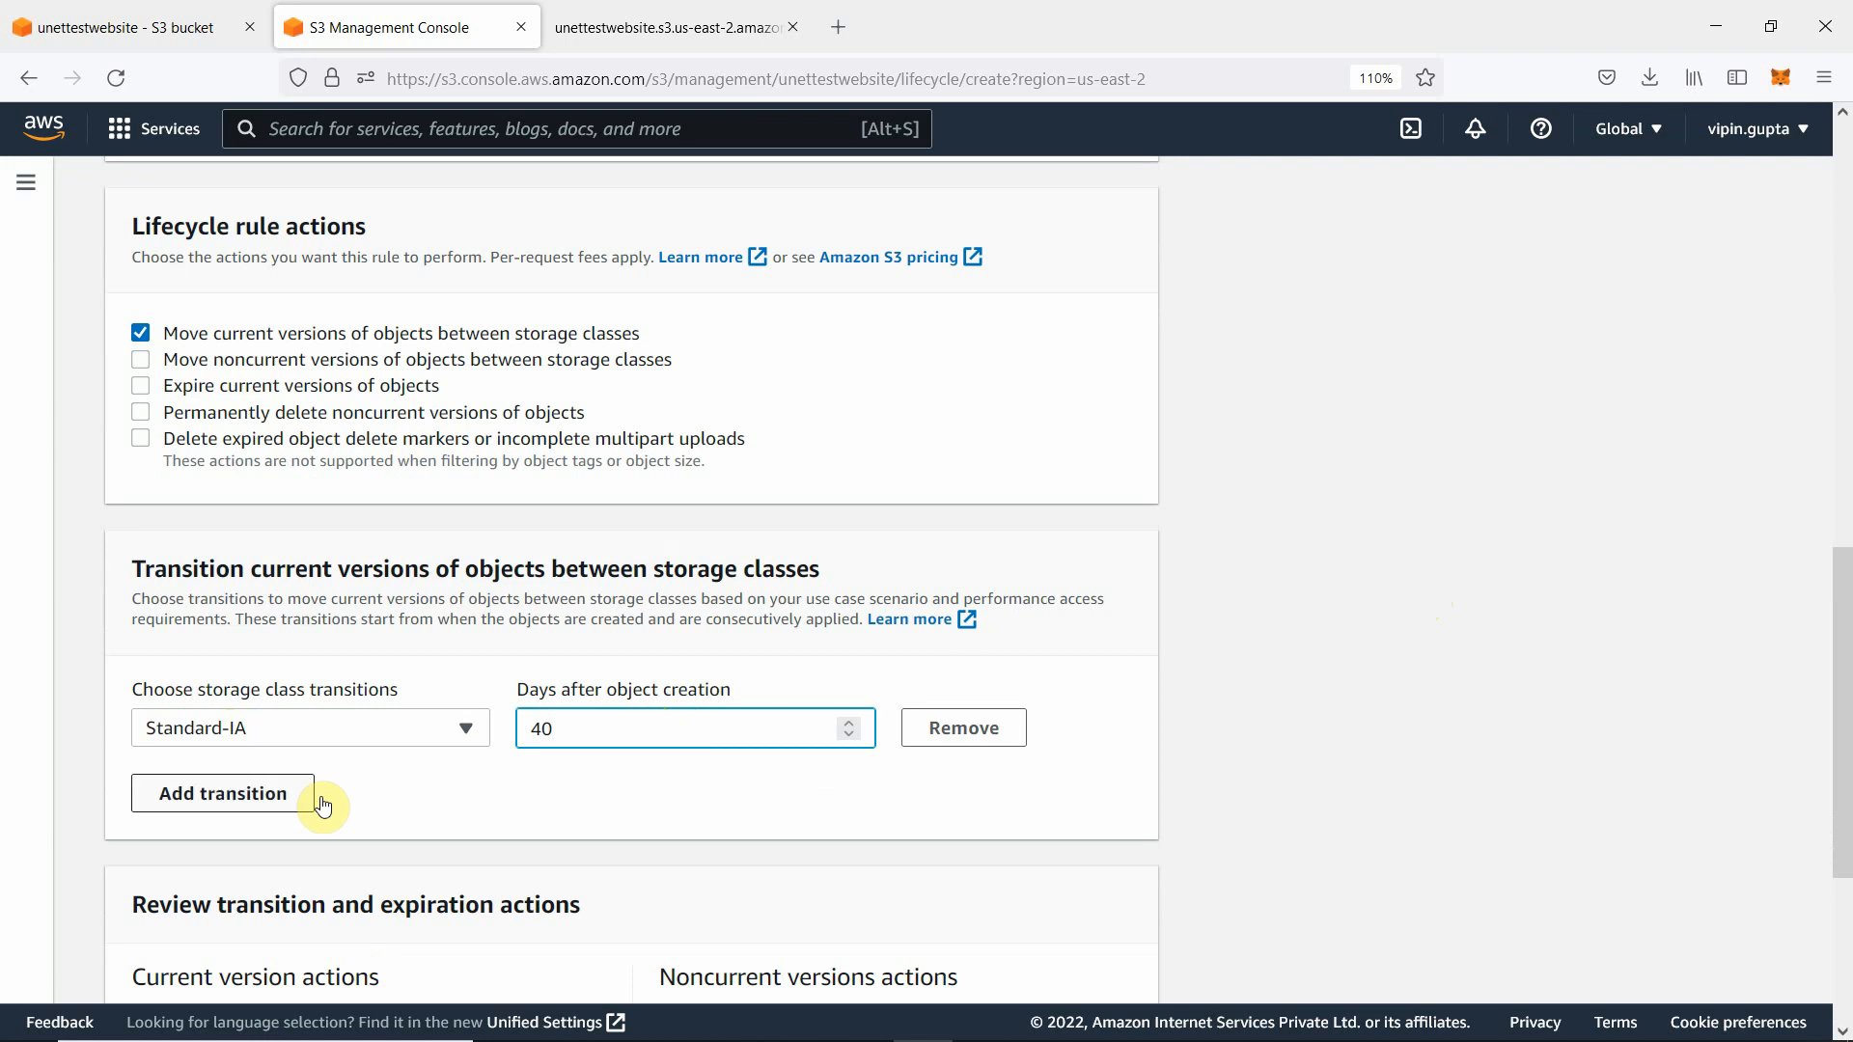
# - Add a second transition to Glacier Deep Archive 100 days after object creation
pyautogui.click(265, 798)
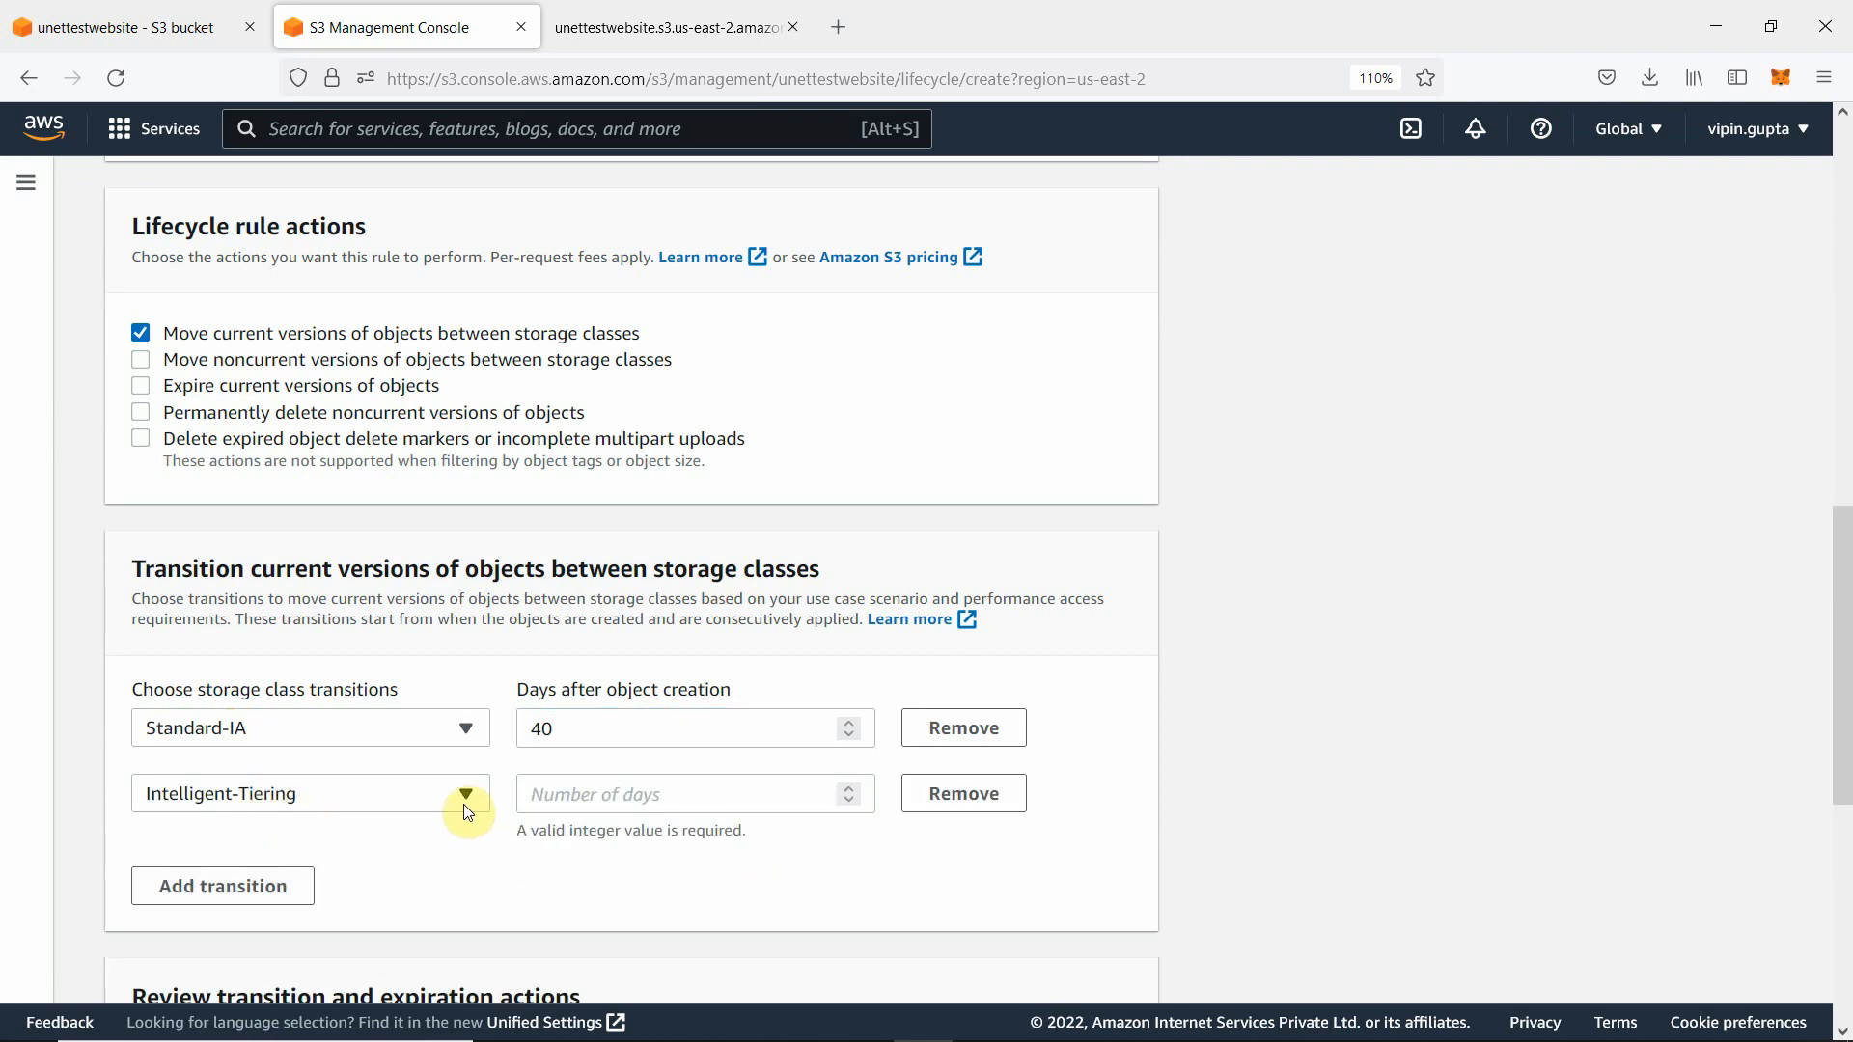
pyautogui.click(432, 726)
pyautogui.click(433, 726)
pyautogui.click(326, 803)
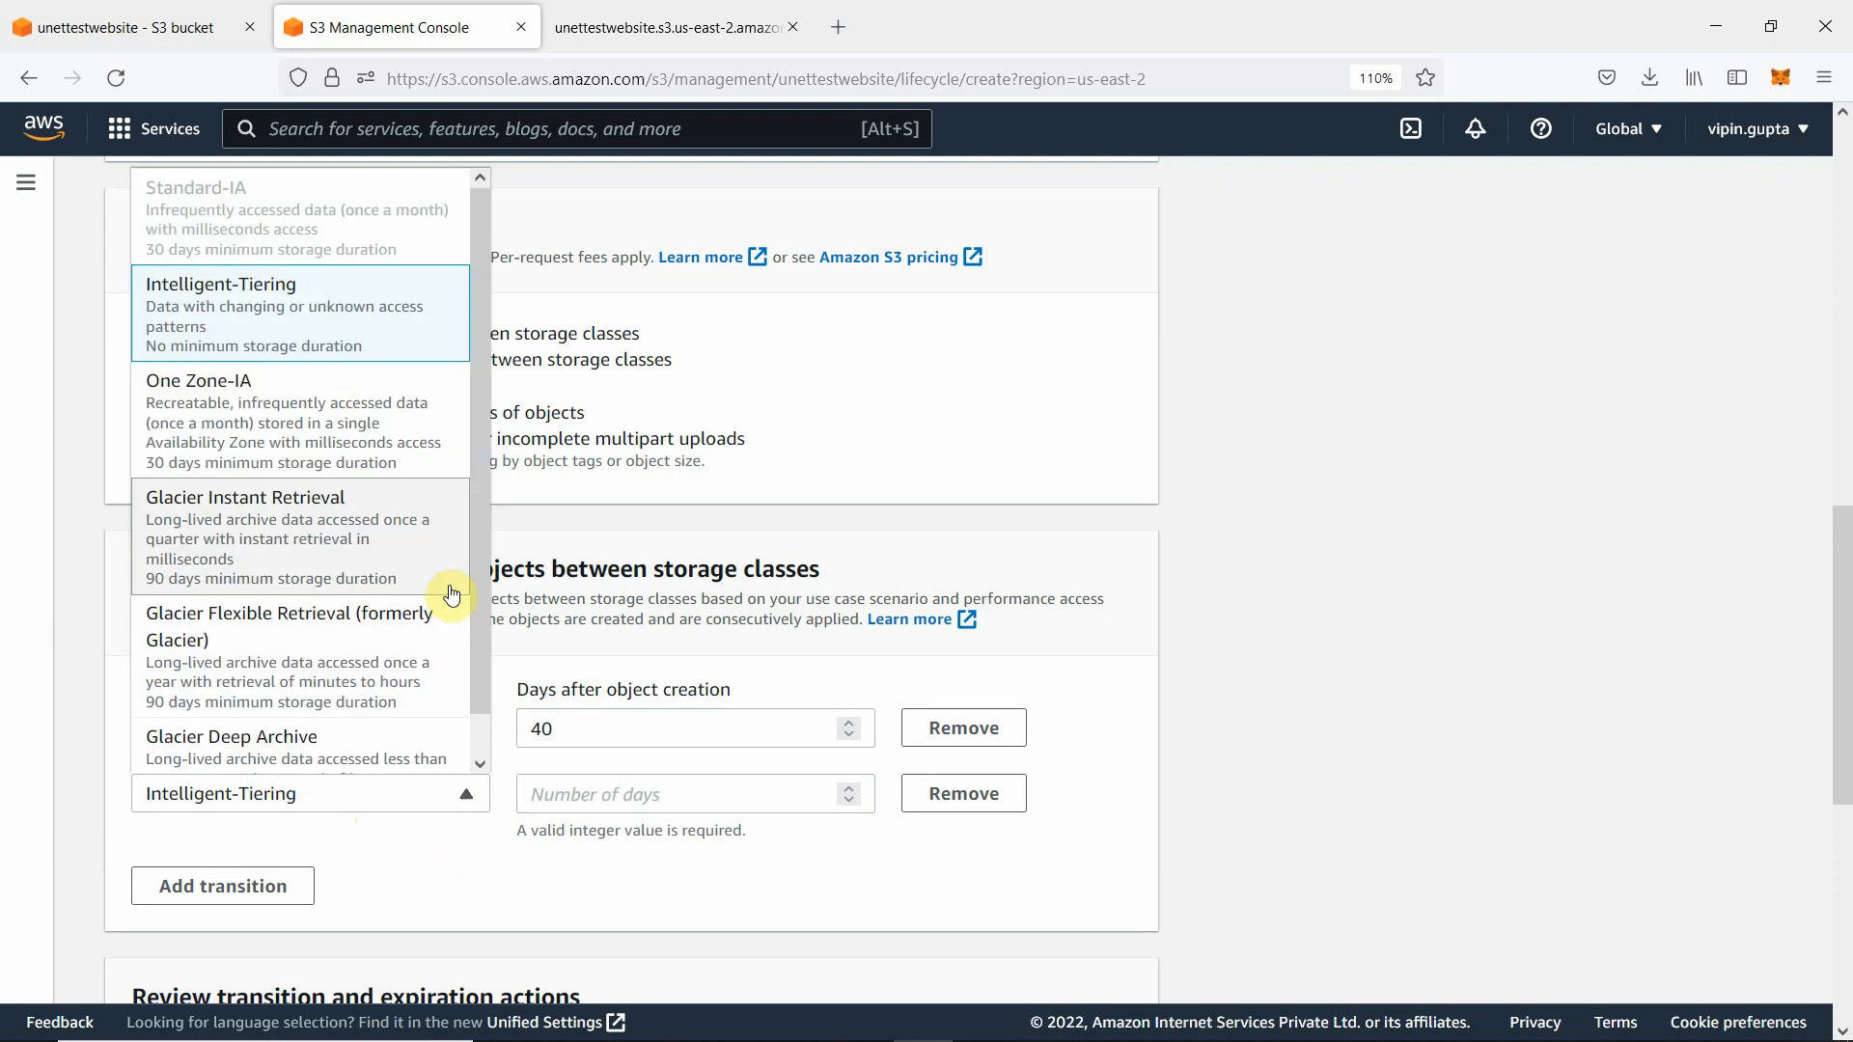
pyautogui.moveTo(473, 501); pyautogui.dragTo(479, 572)
pyautogui.click(306, 719)
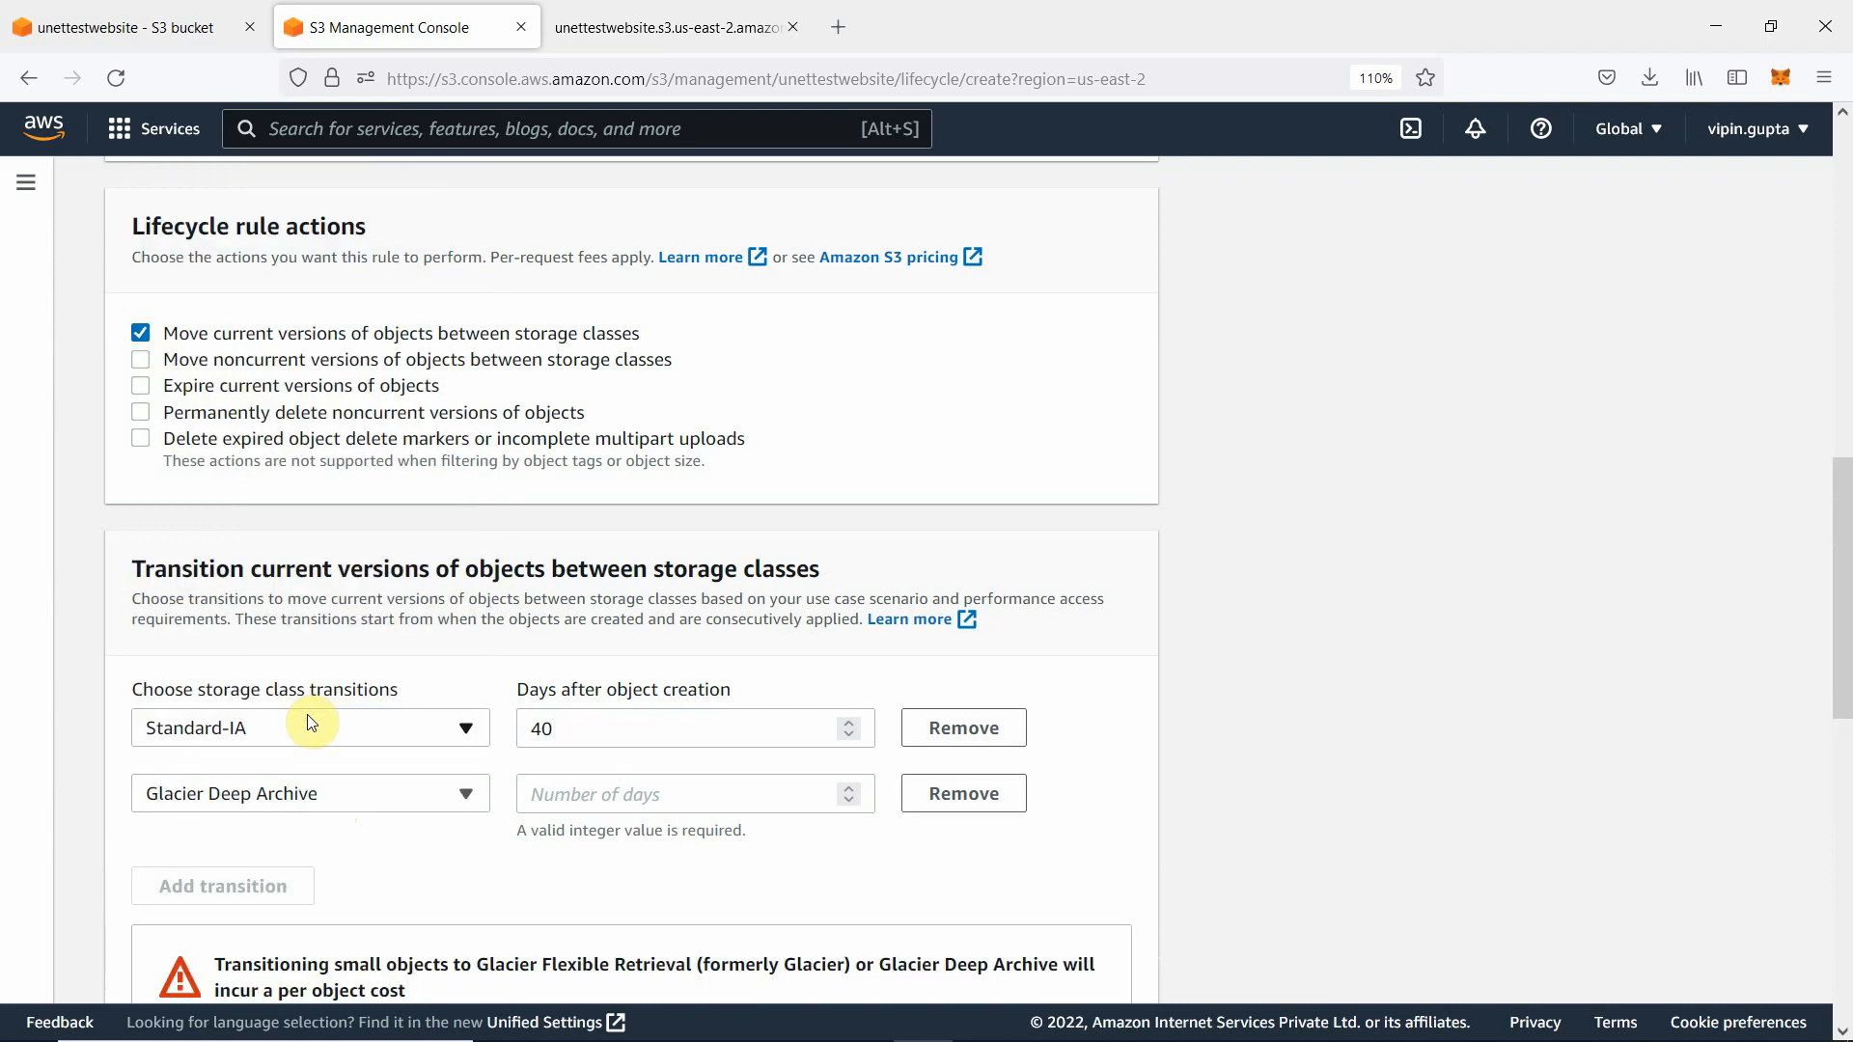
pyautogui.click(679, 798)
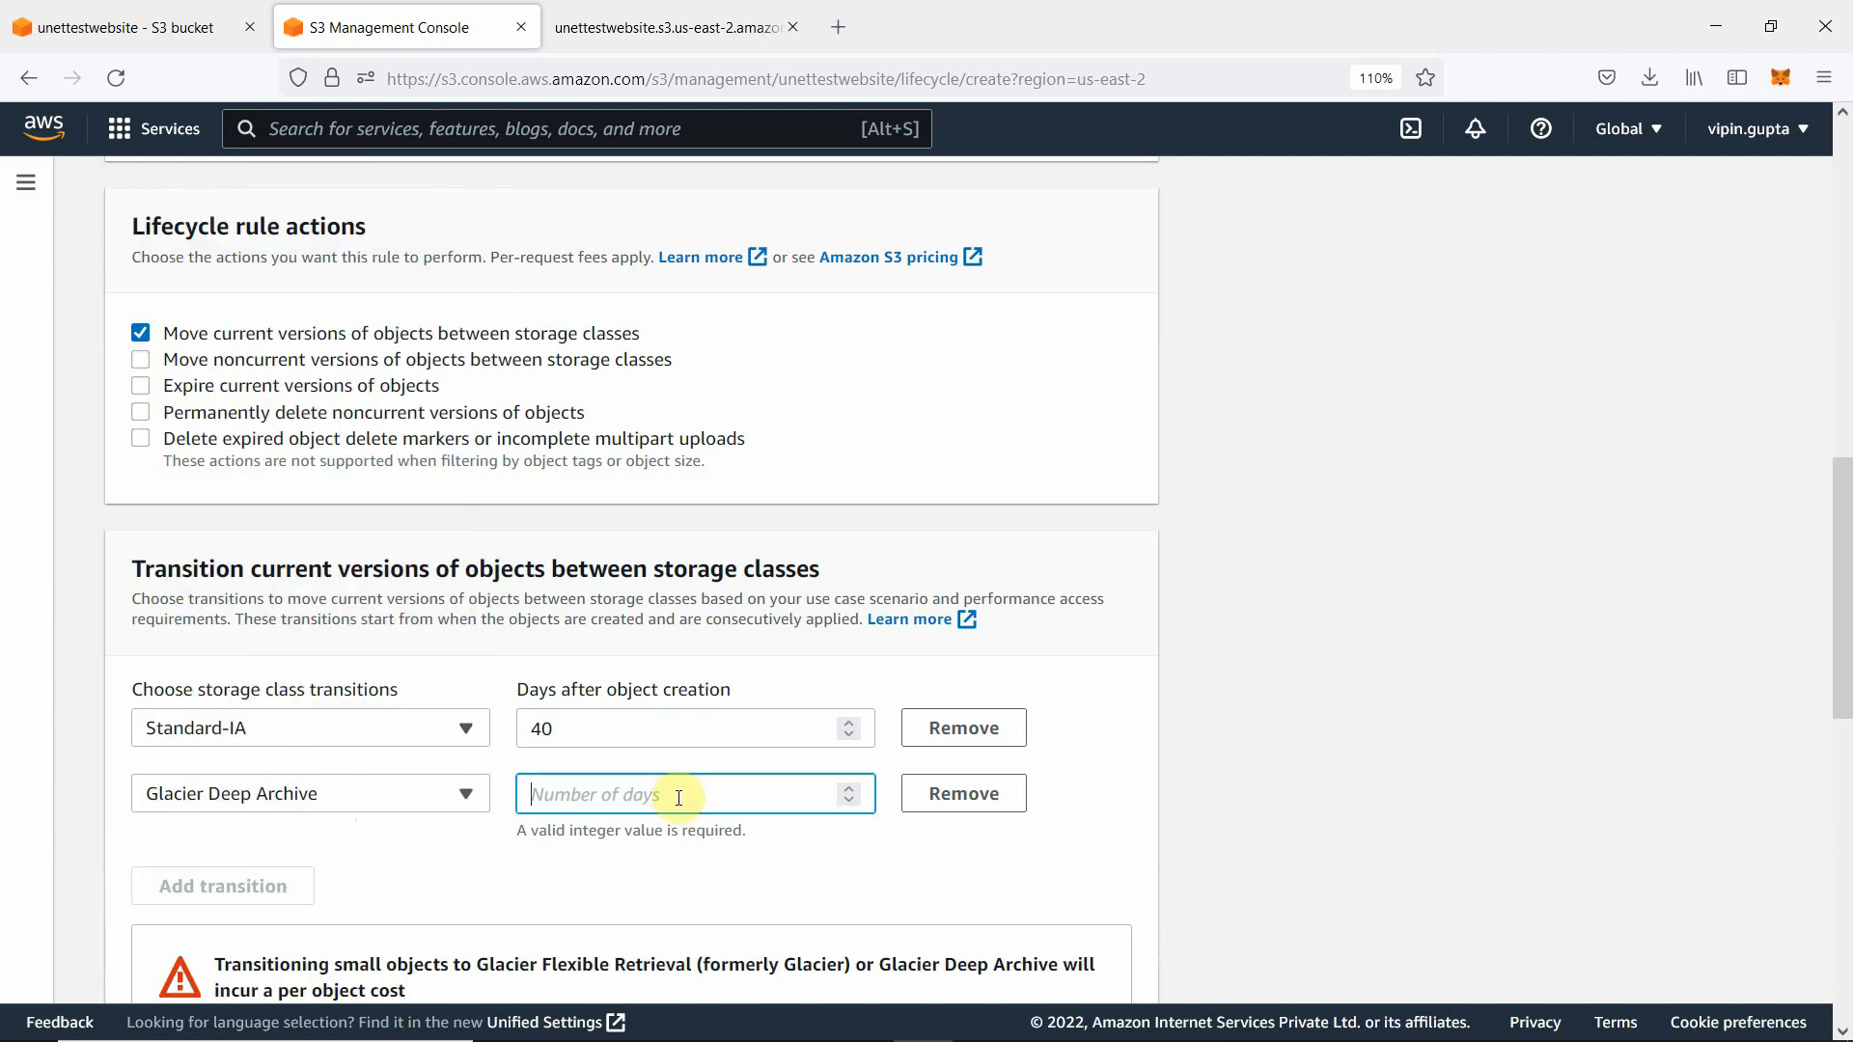
pyautogui.write('100')
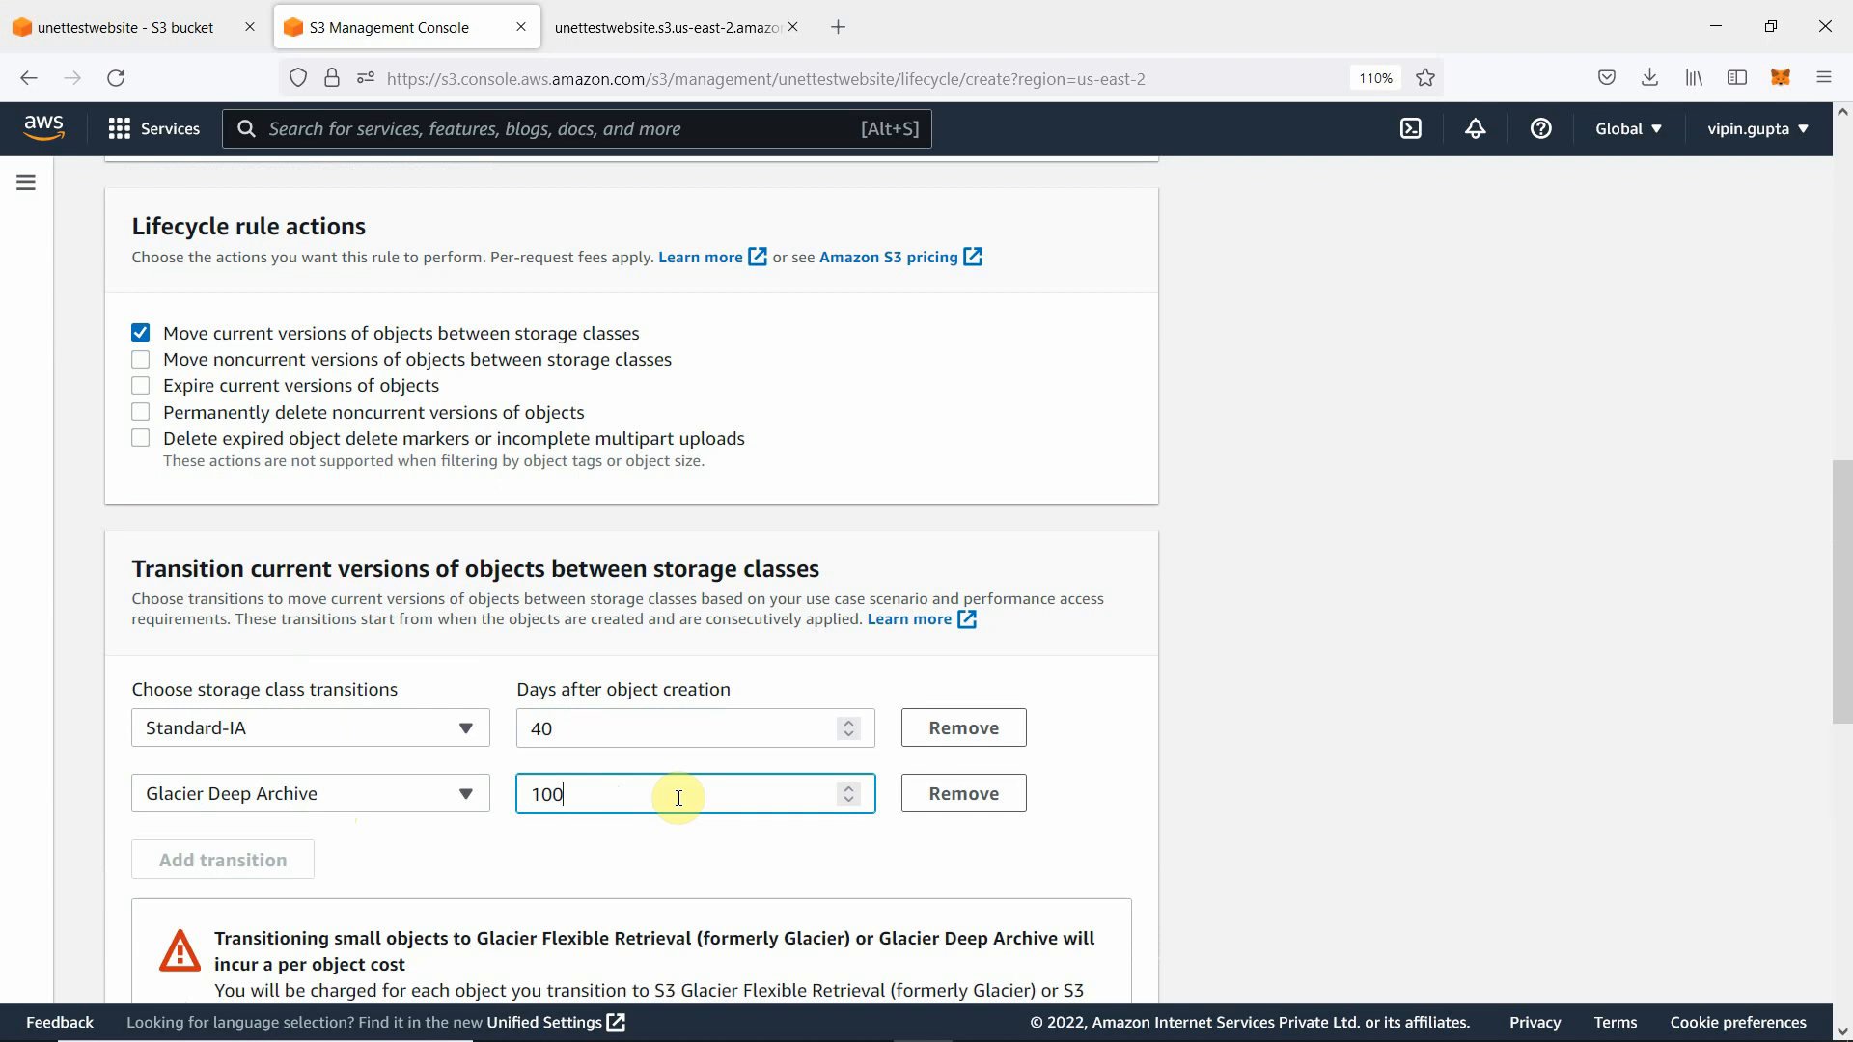
# - Acknowledge the one-time lifecycle request cost per small object and check the review of transition actions
pyautogui.scroll(-3, 1321, 743)
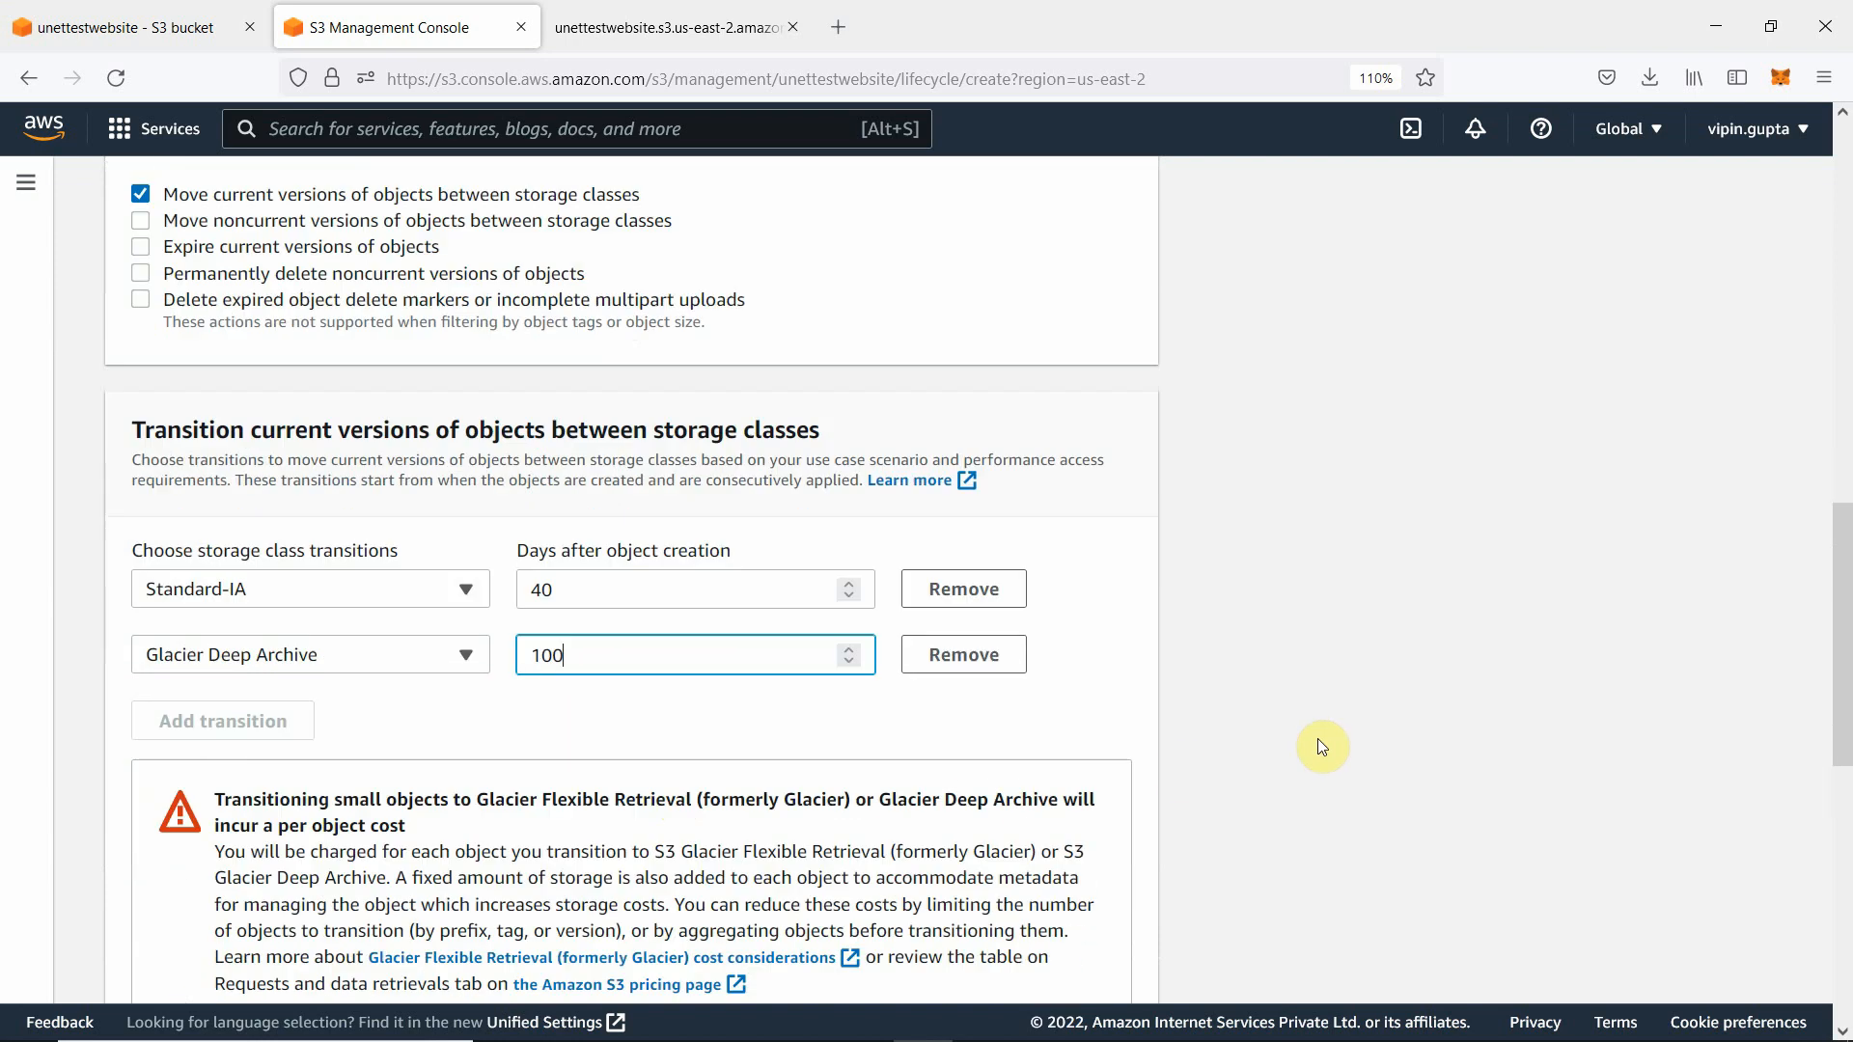
pyautogui.scroll(-2, 1322, 746)
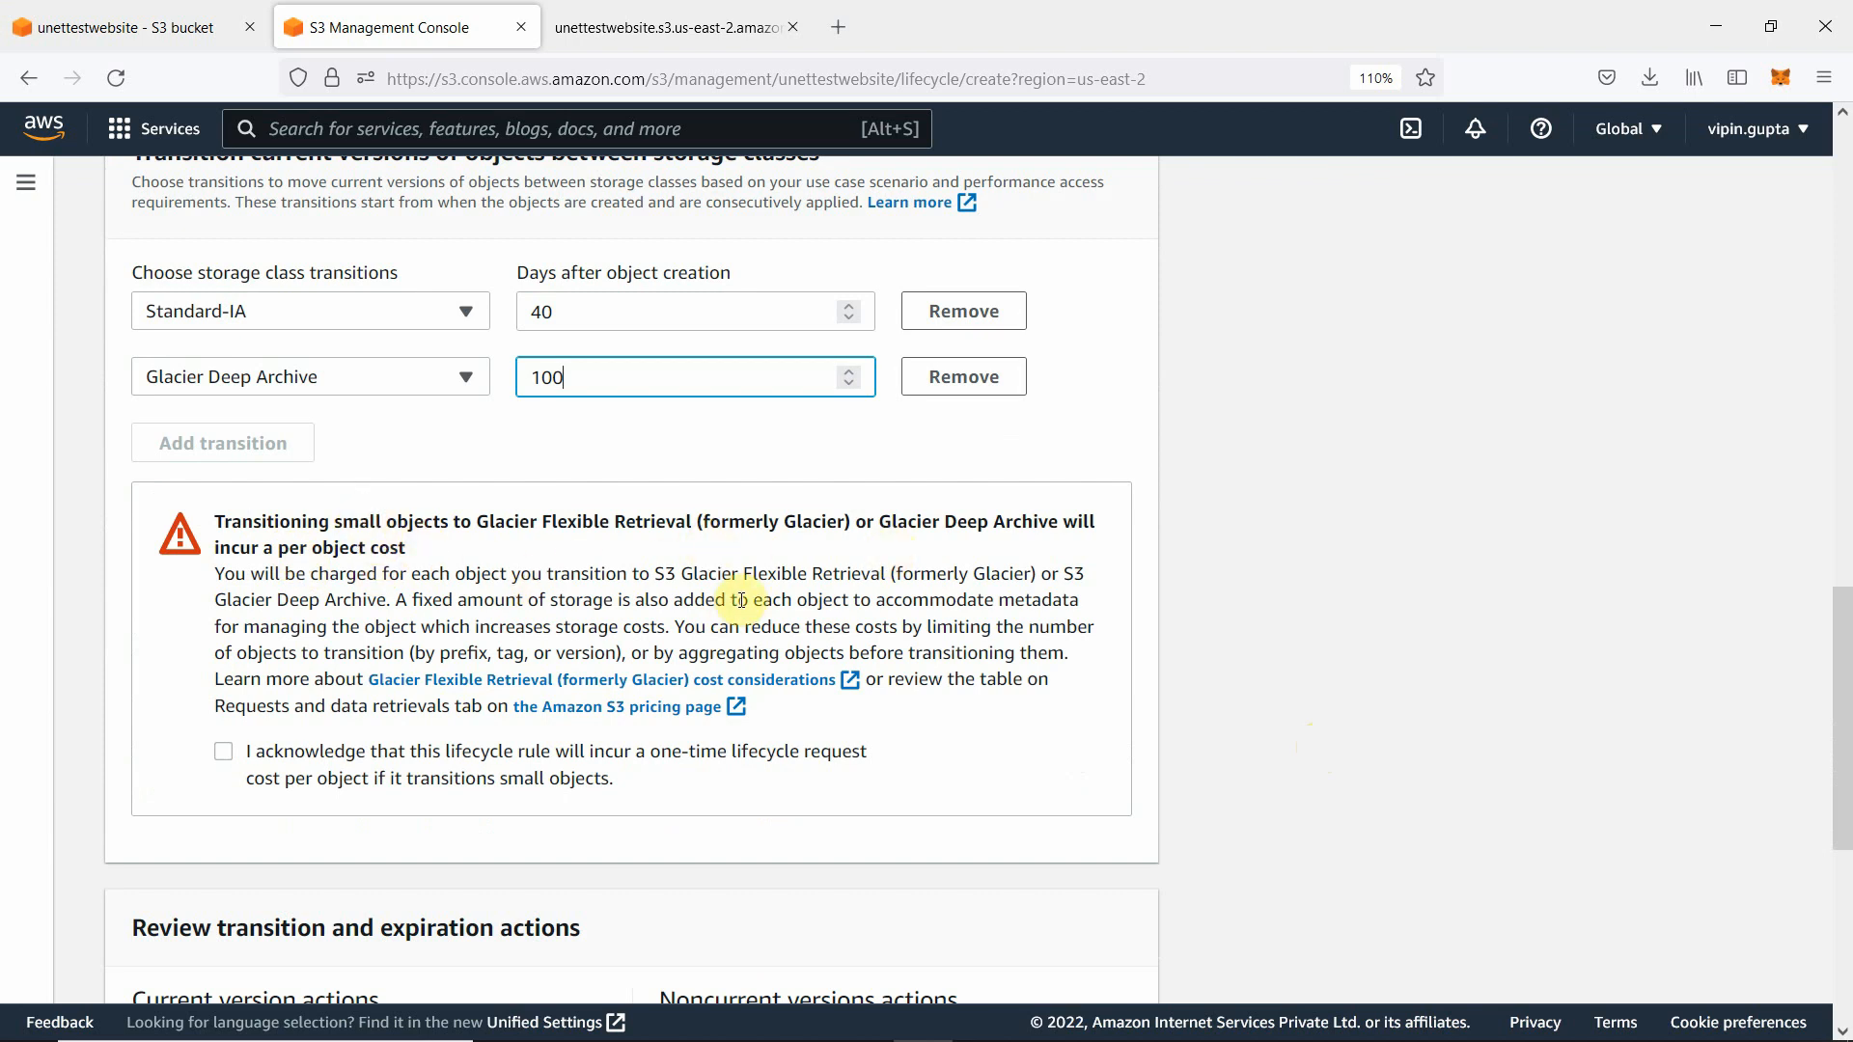
pyautogui.click(224, 755)
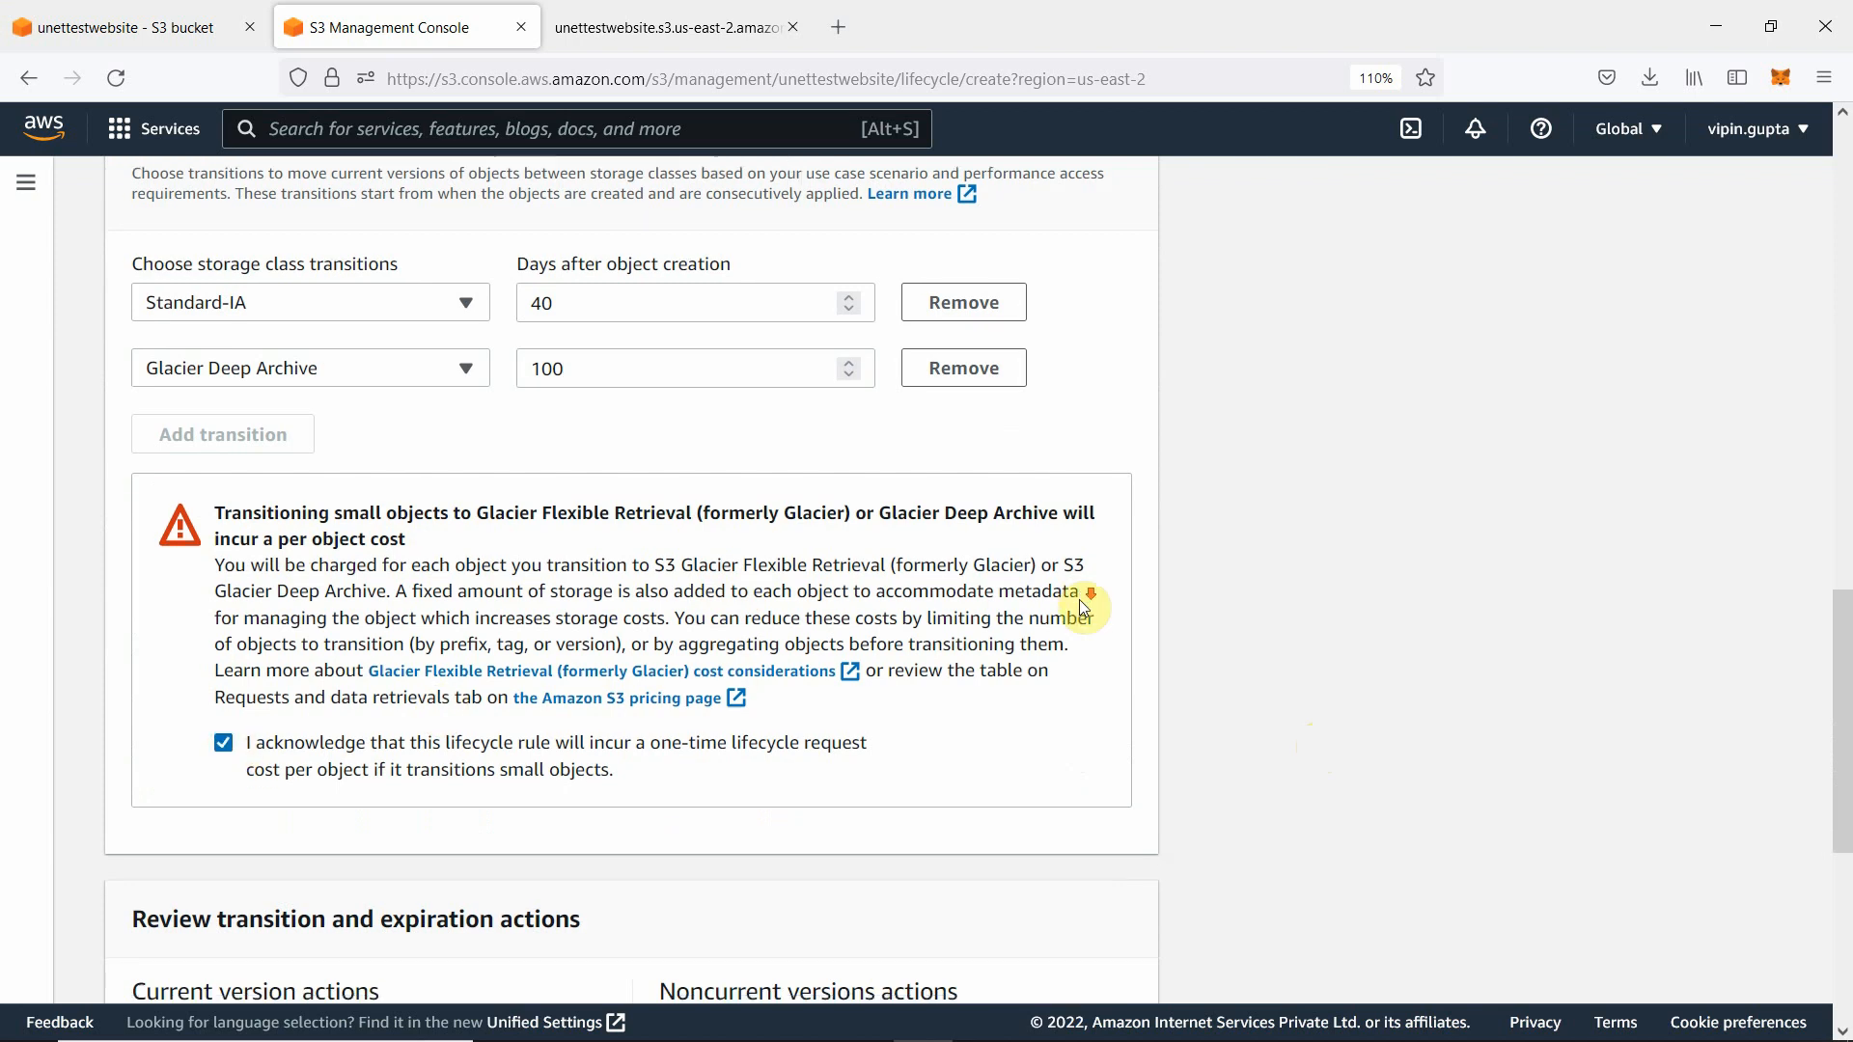
pyautogui.scroll(-2, 1079, 599)
pyautogui.scroll(-2, 1083, 606)
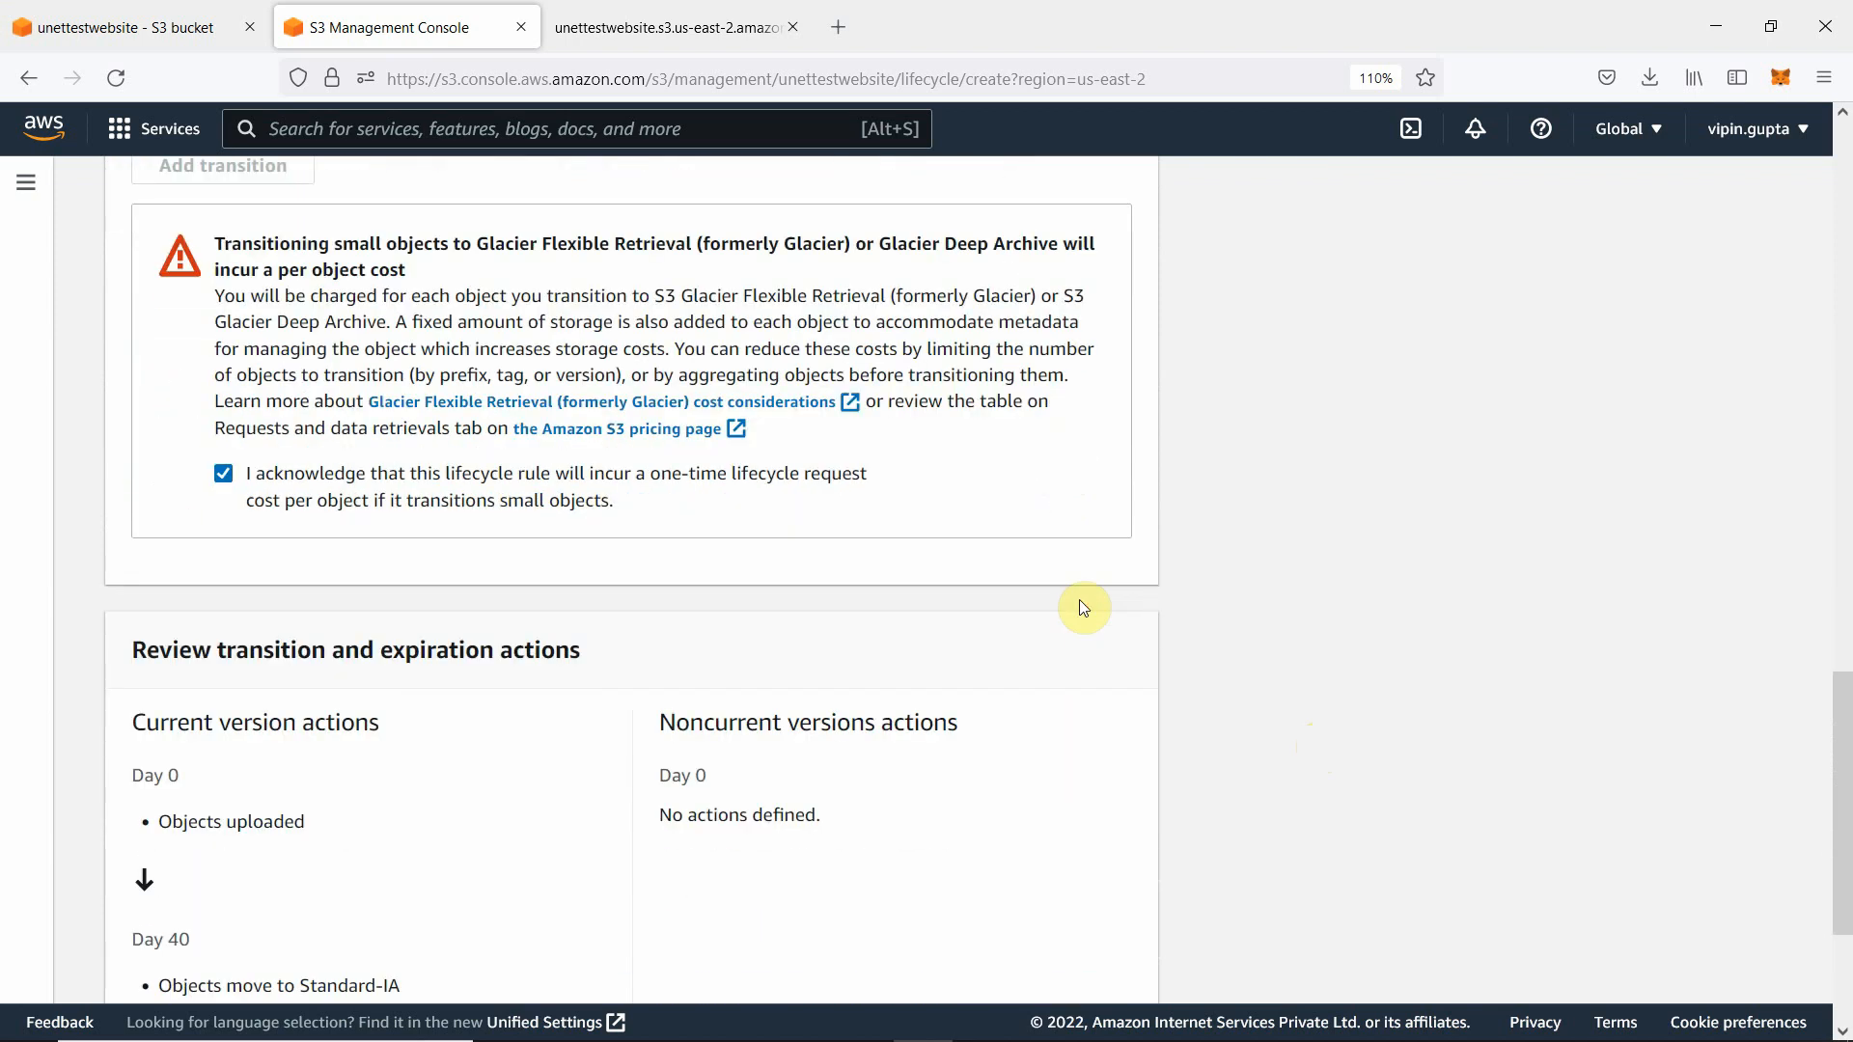
# - Enable expiring current versions of objects and set the expiration to 300 days after object creation
pyautogui.scroll(10, 1163, 598)
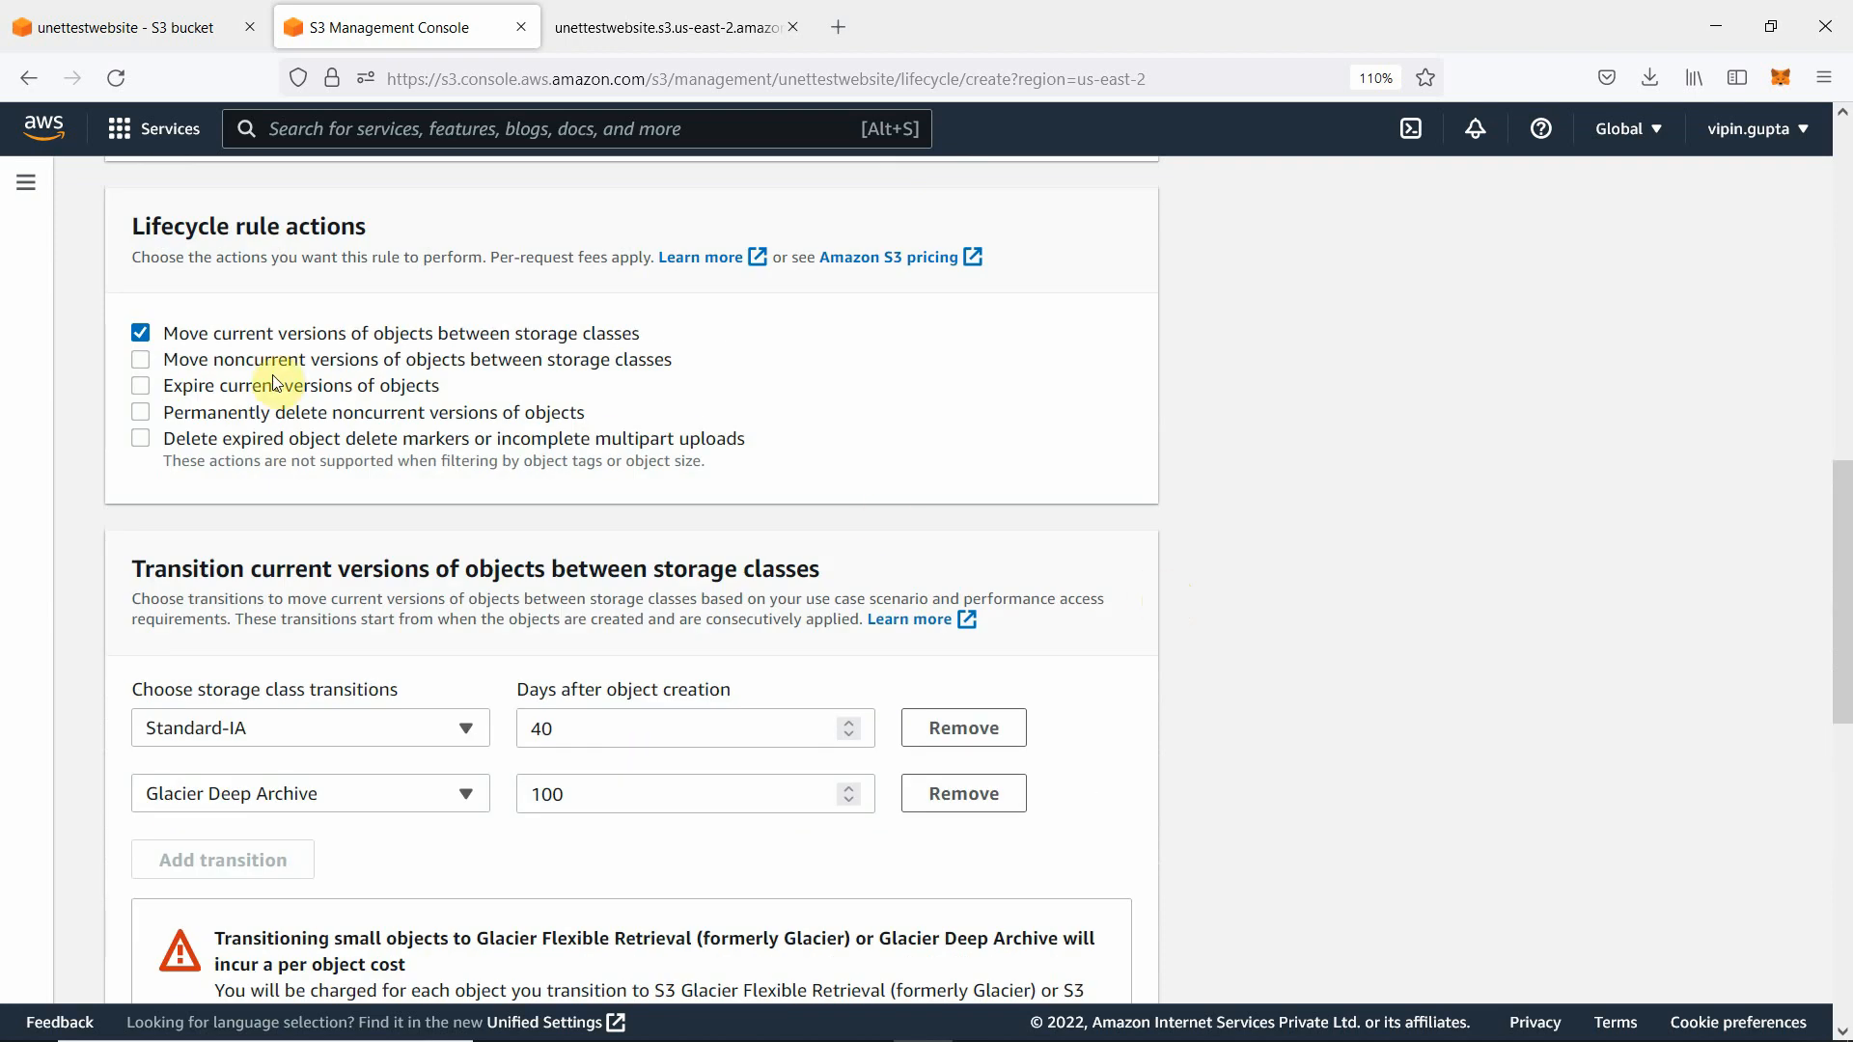
pyautogui.click(141, 386)
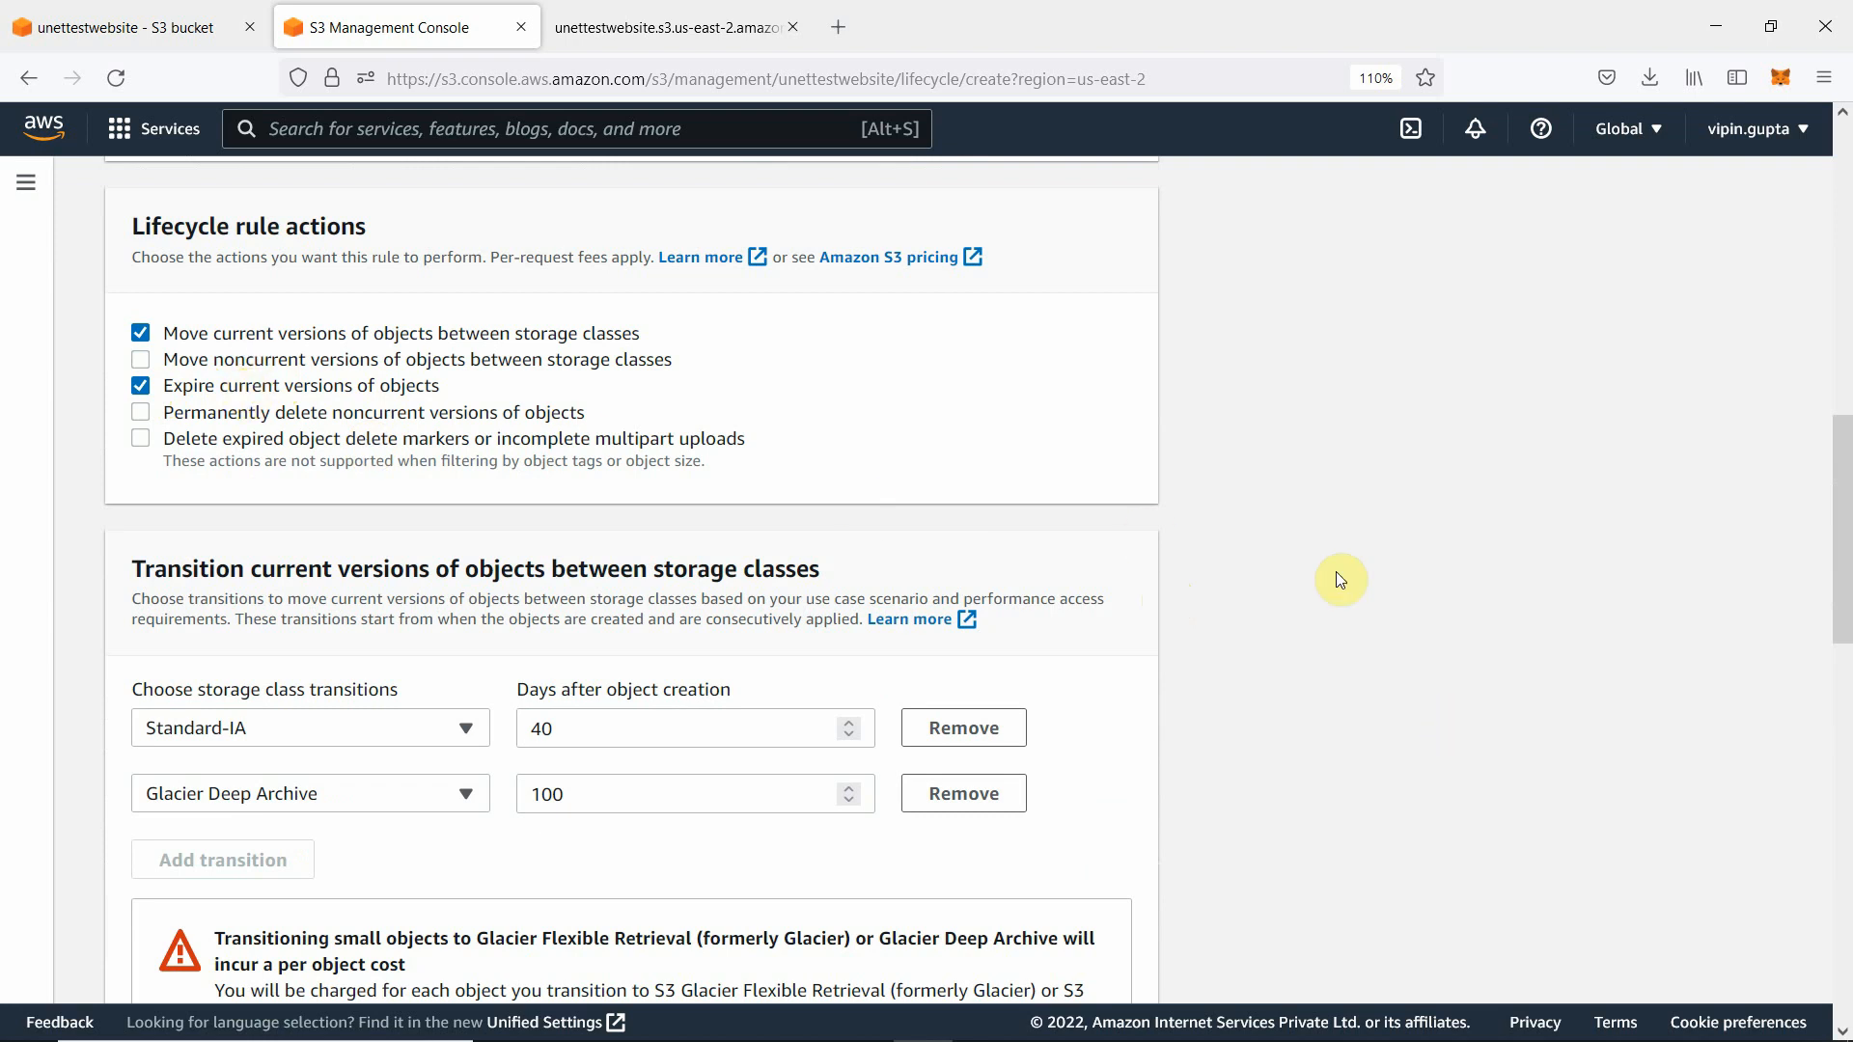
pyautogui.scroll(-7, 1387, 583)
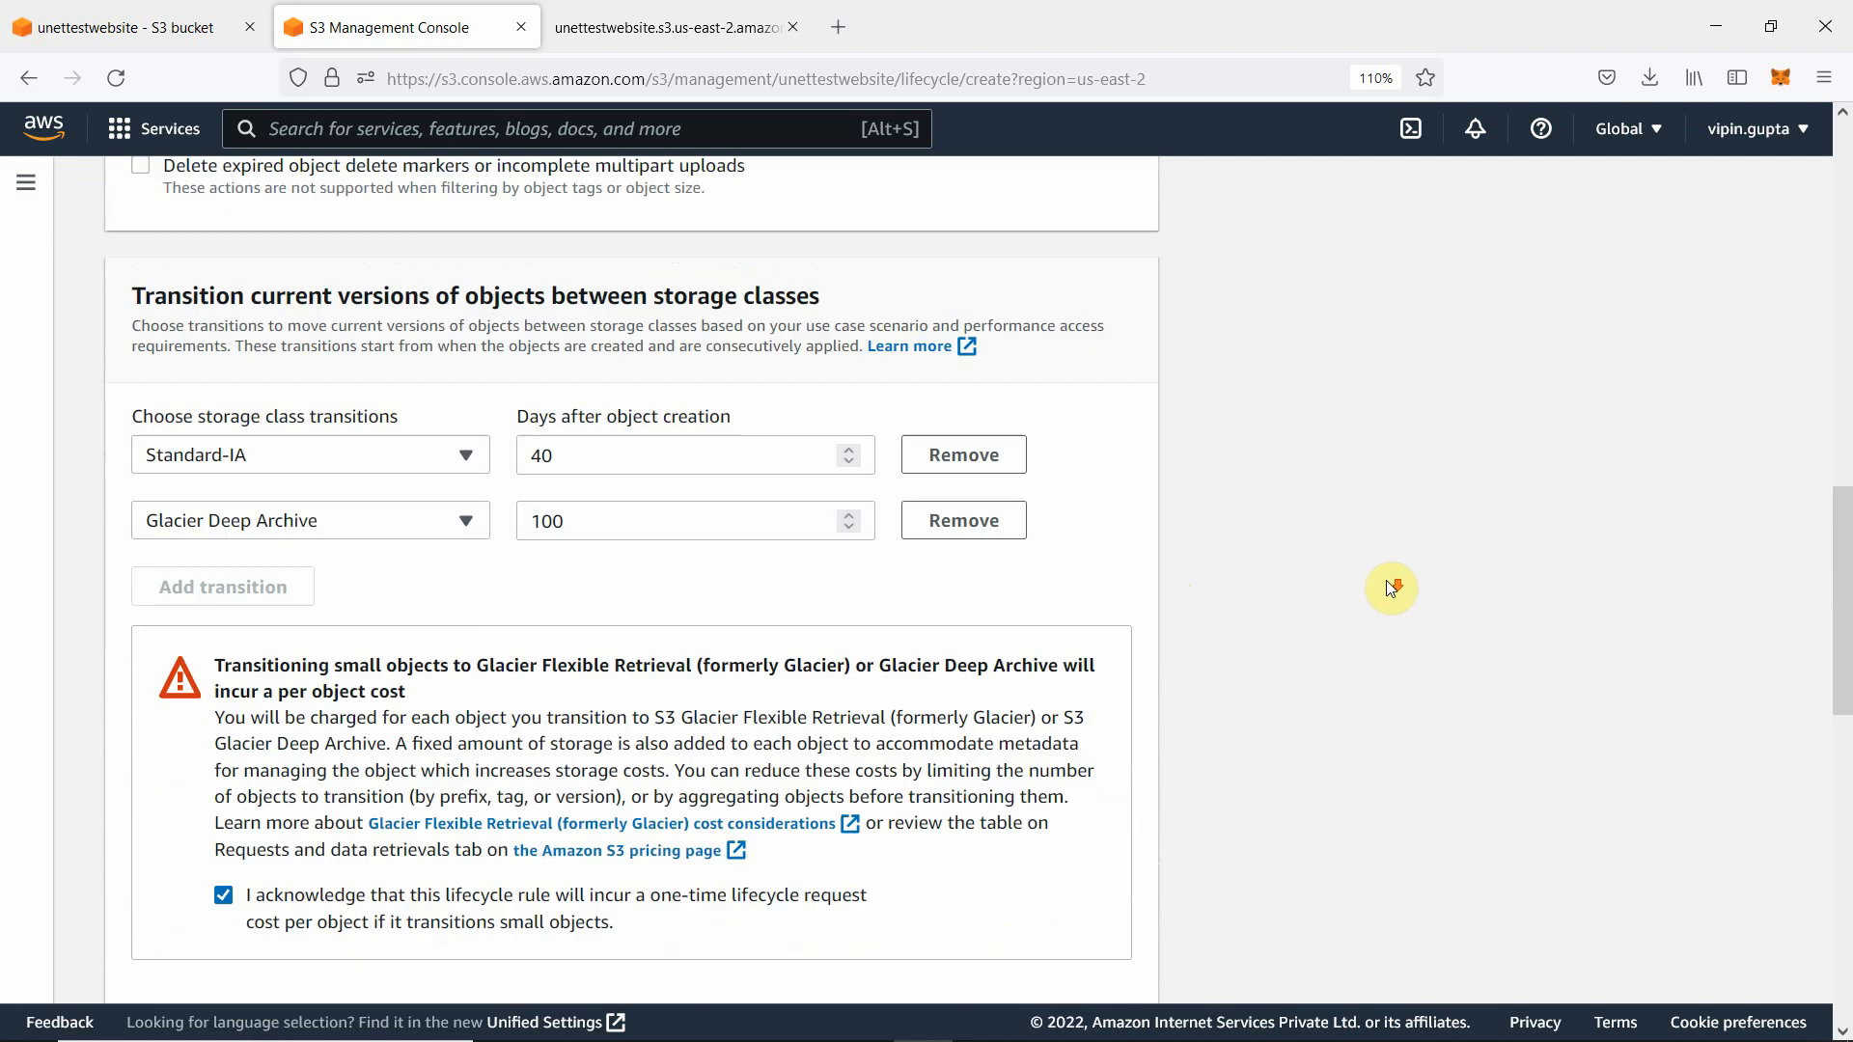
pyautogui.scroll(-2, 1390, 586)
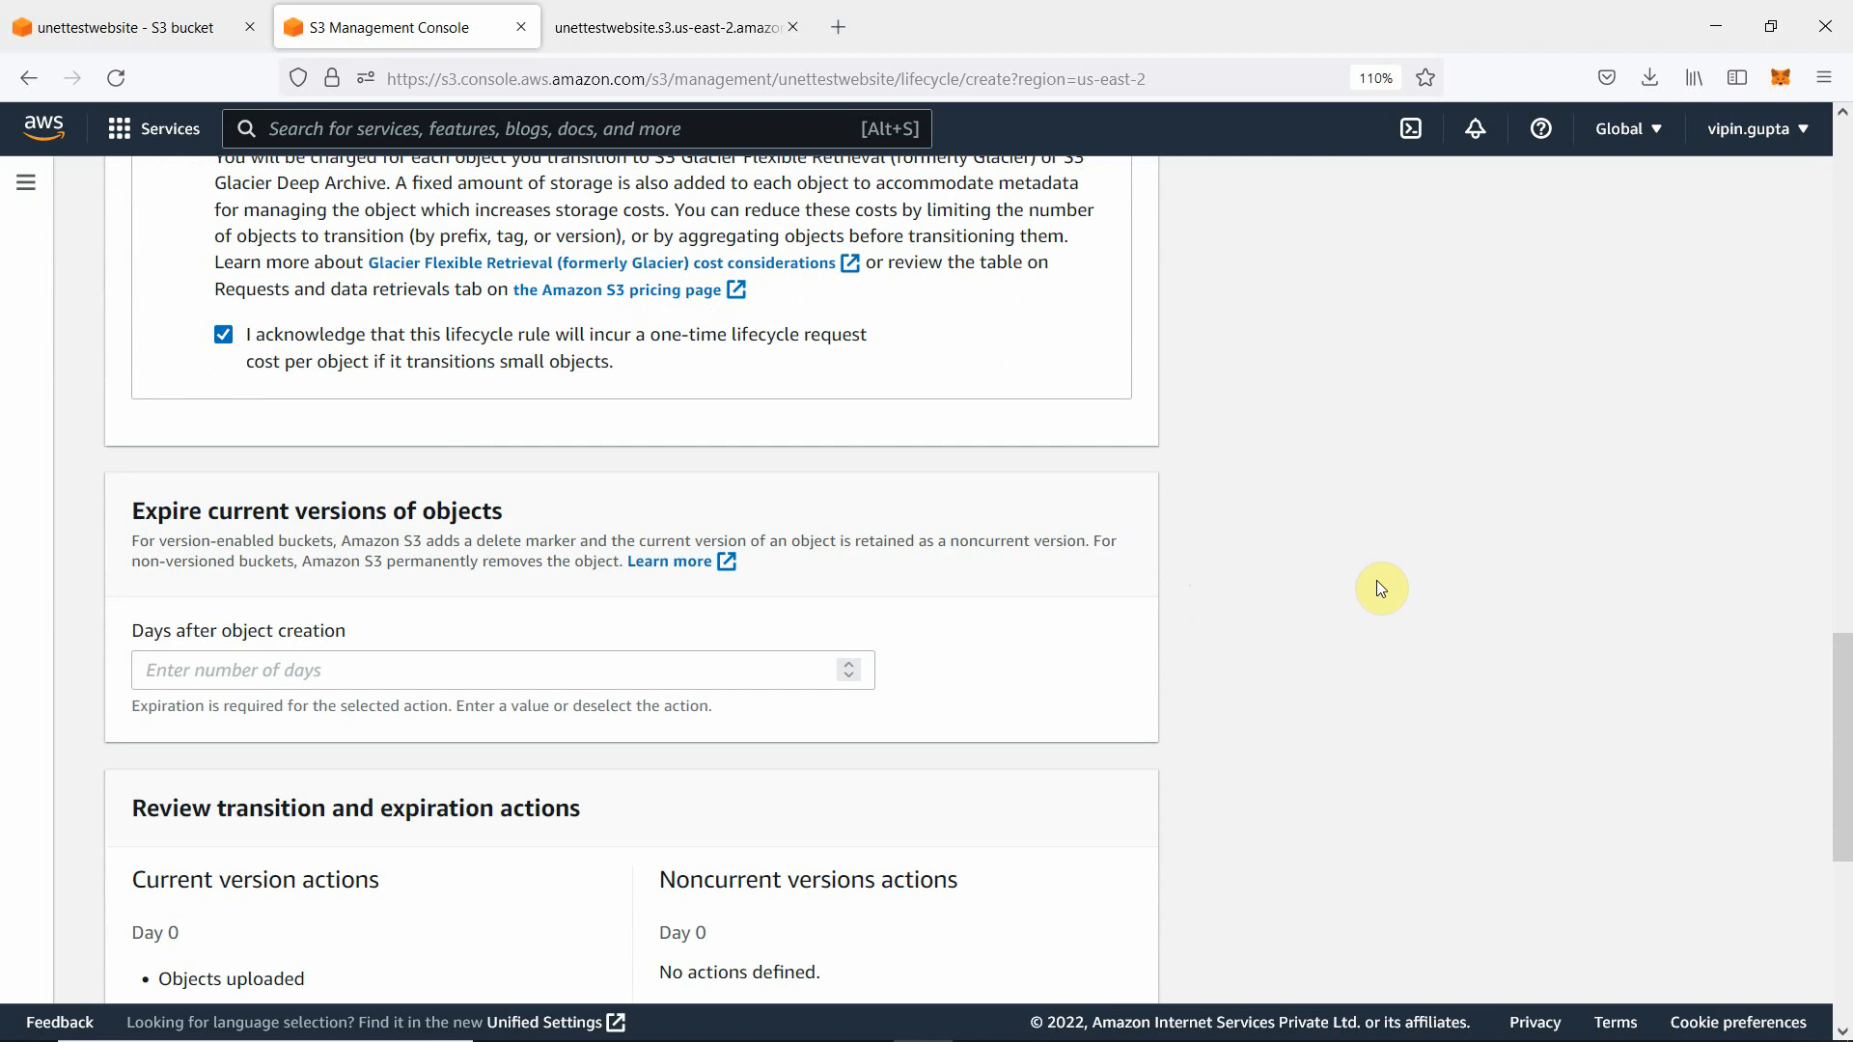
pyautogui.click(277, 667)
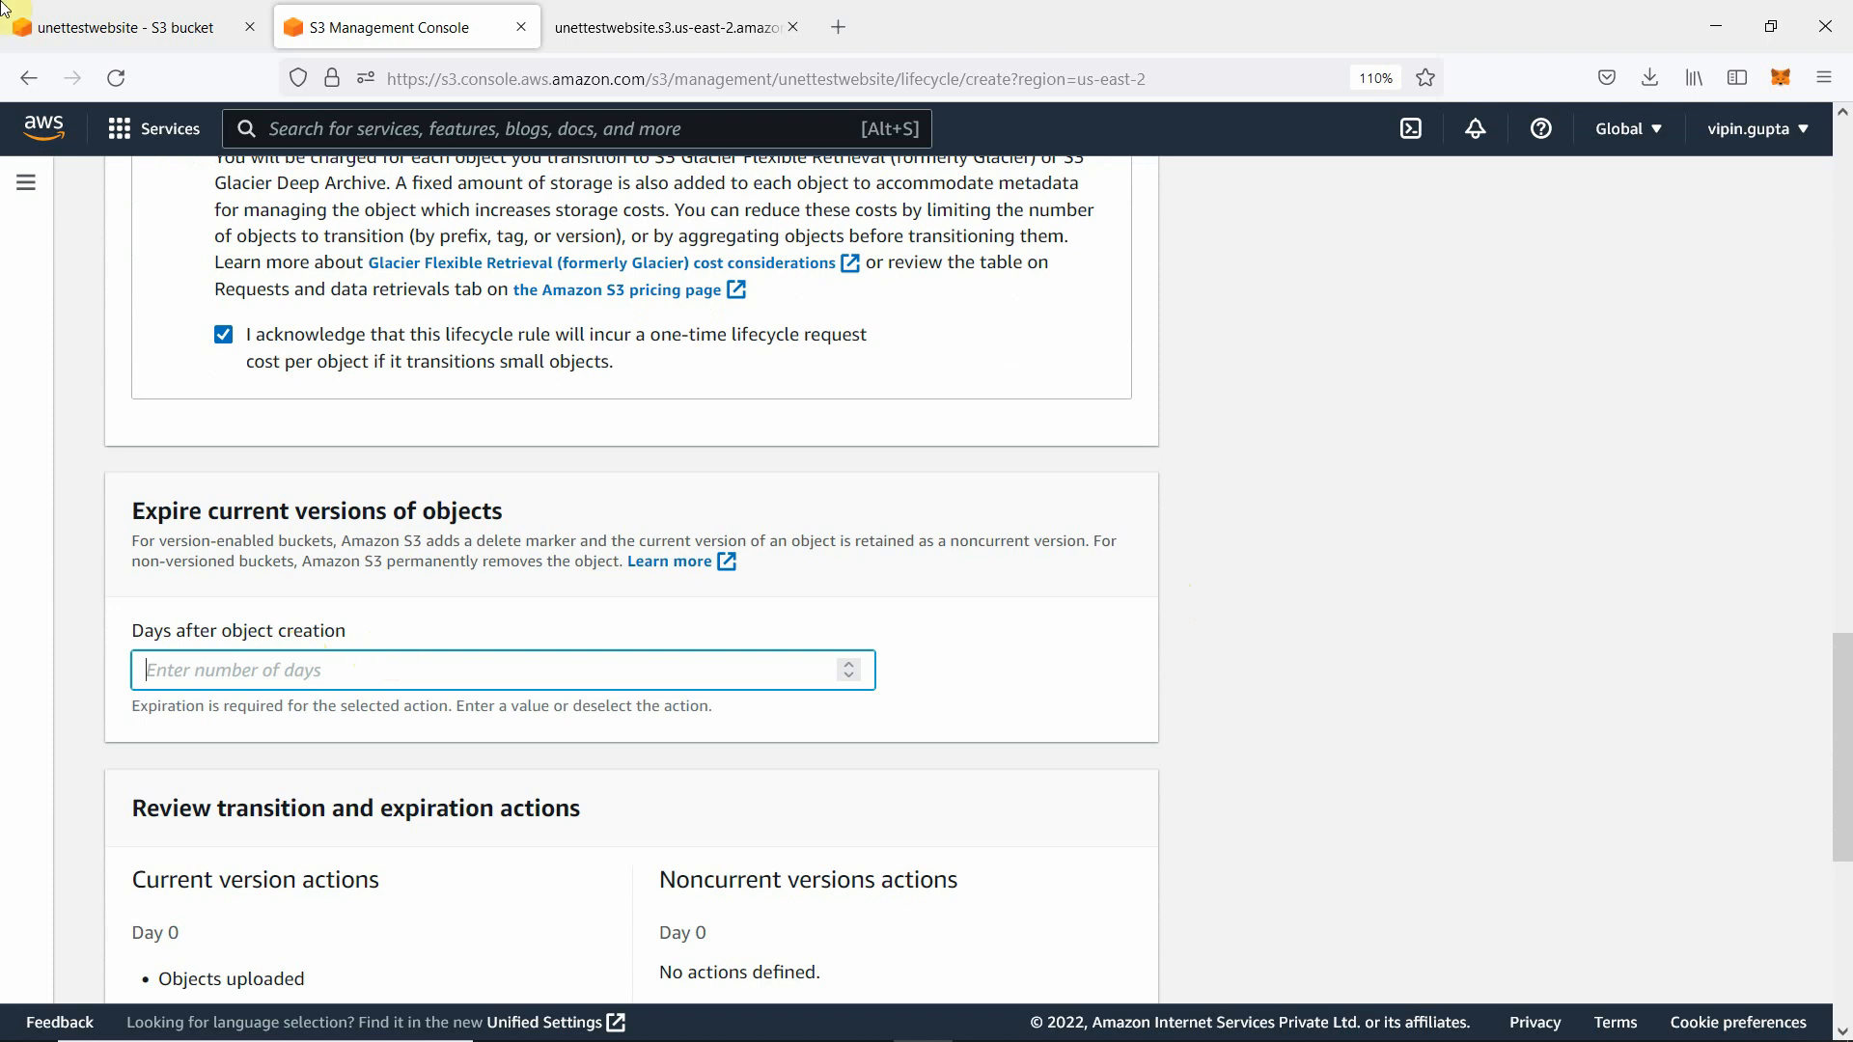
pyautogui.write('300')
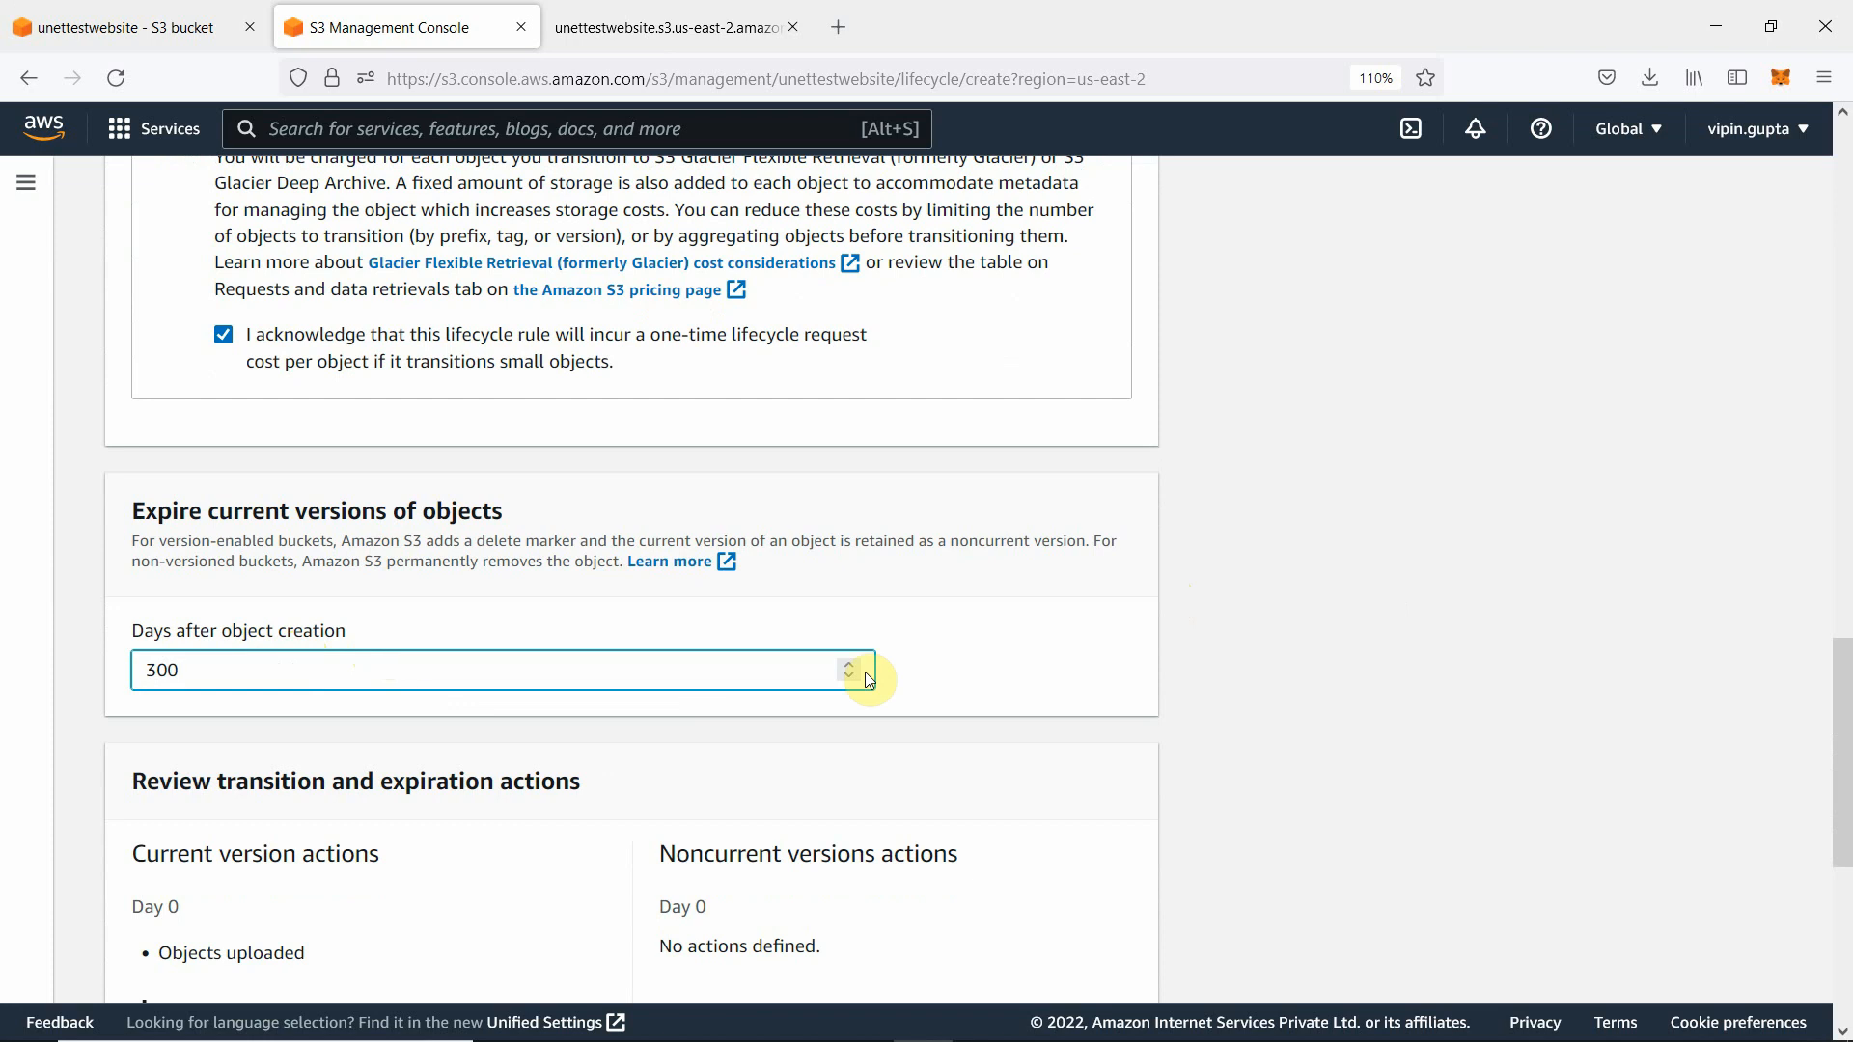
# - Review the rule's transition and expiration timeline and create the lifecycle rule
pyautogui.scroll(-5, 1315, 656)
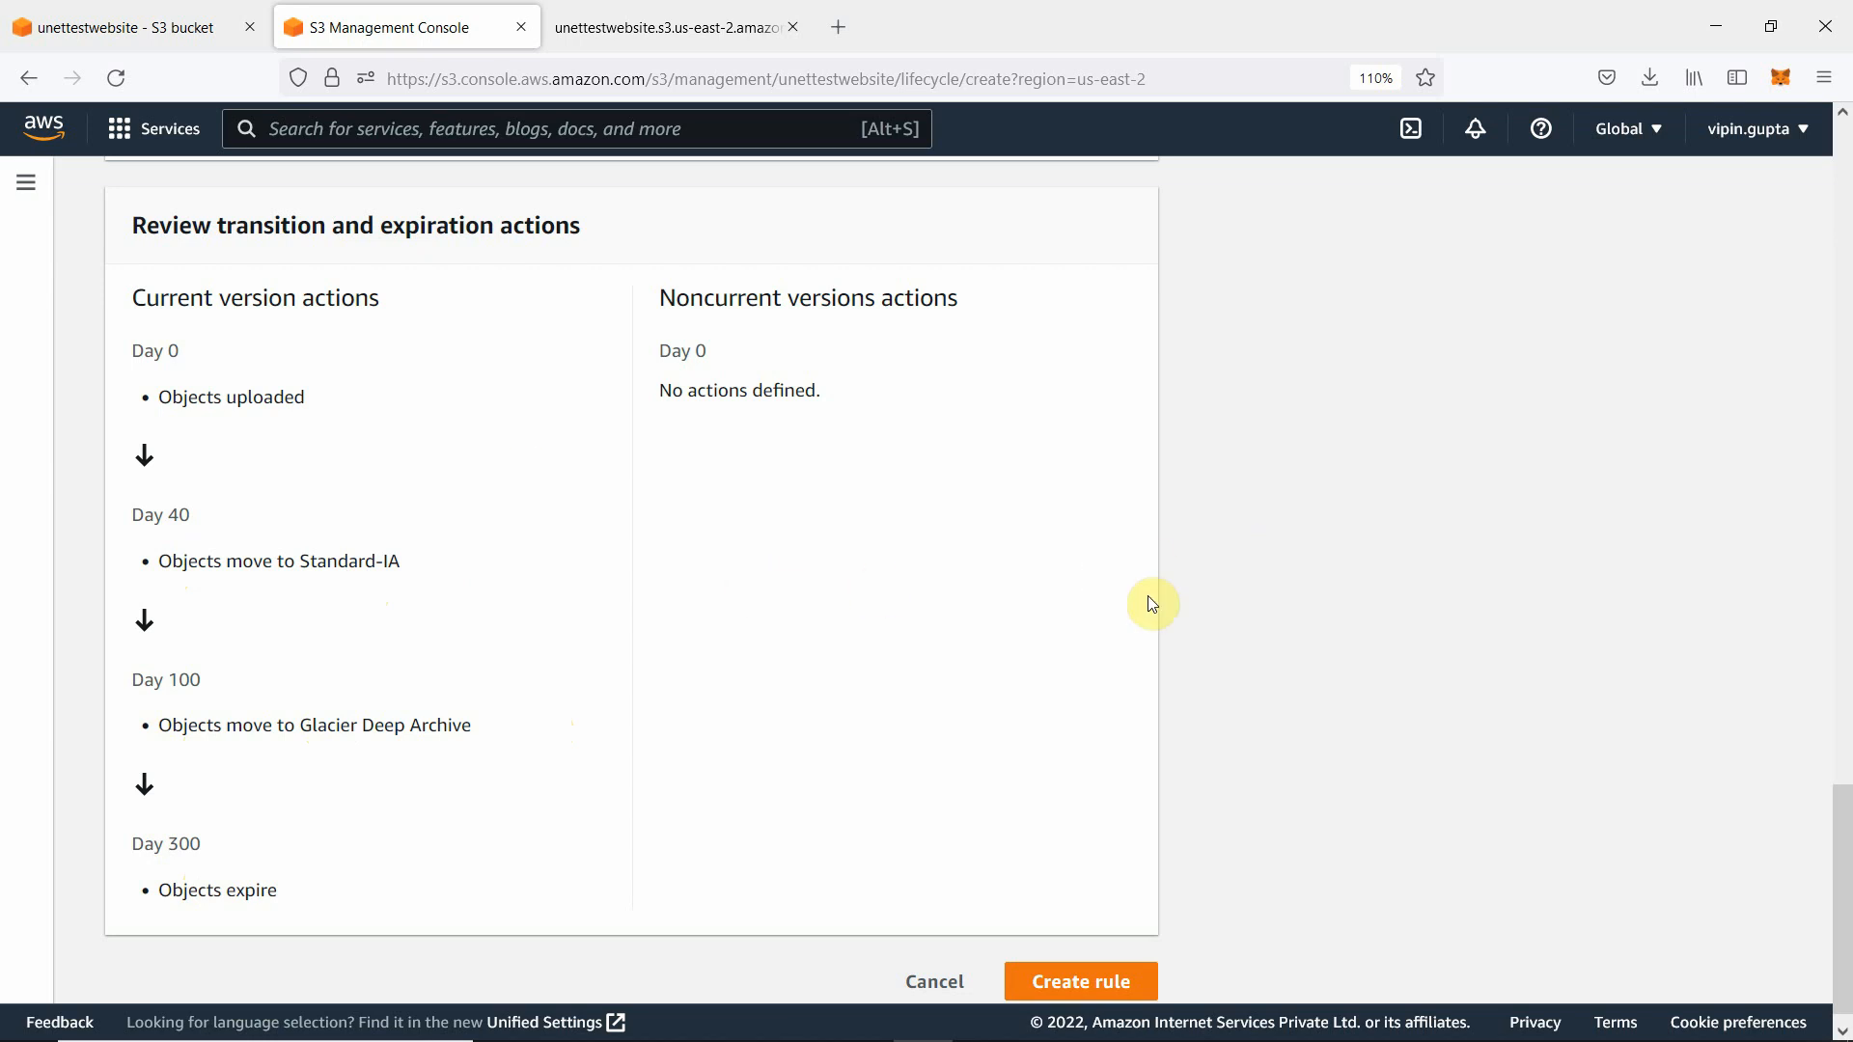
pyautogui.scroll(-1, 1443, 618)
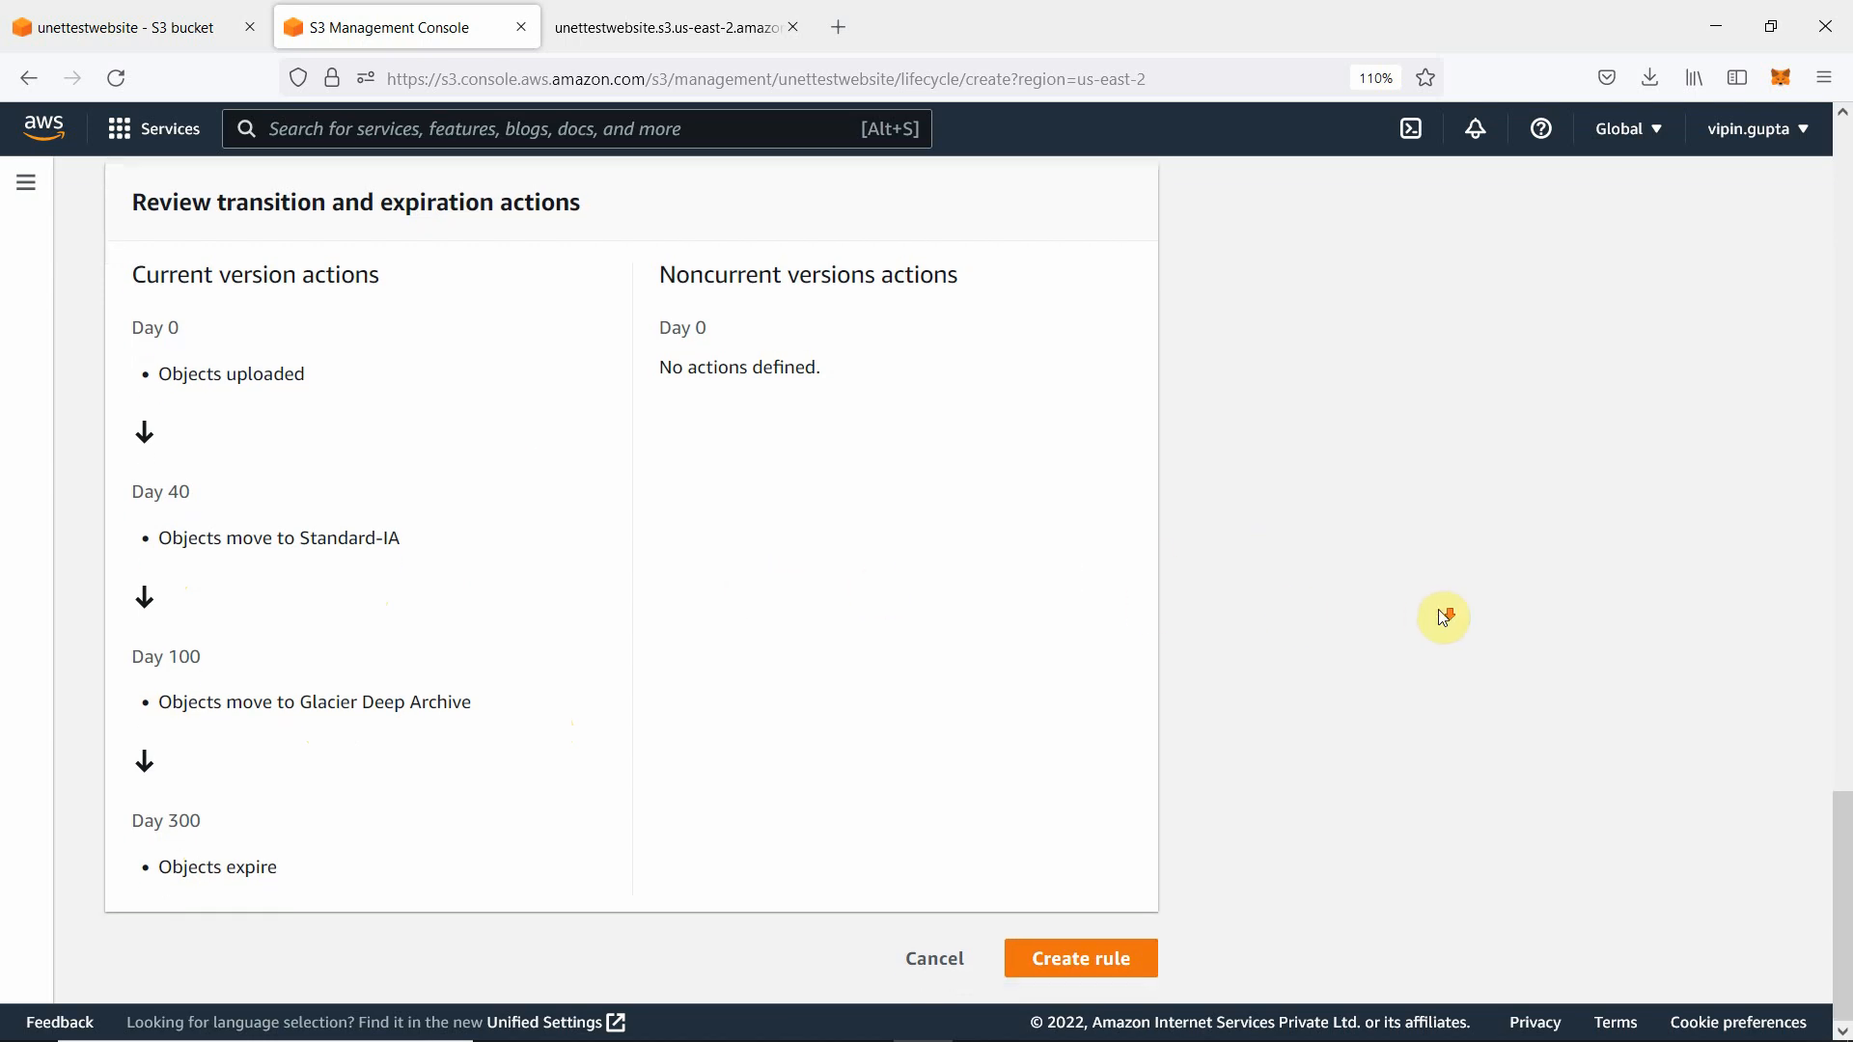
pyautogui.click(1068, 963)
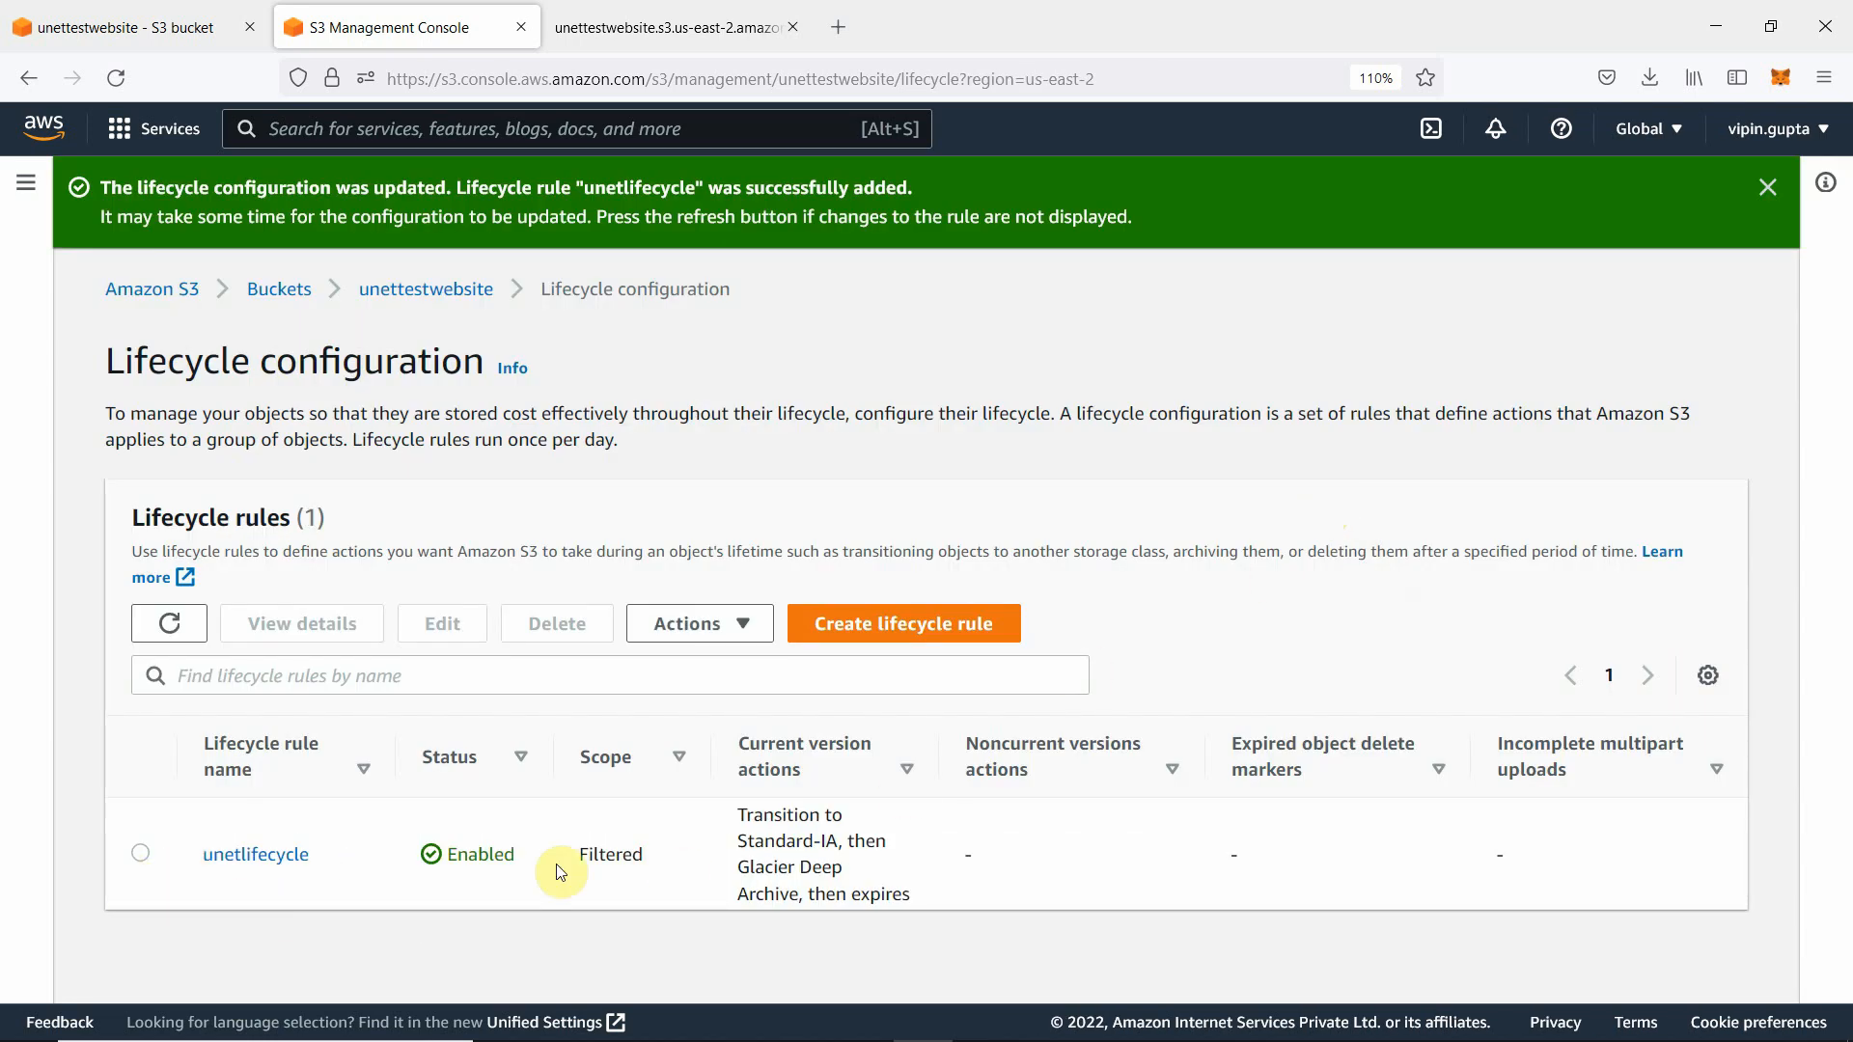
# - Examine the unetlifecycle rule's configuration and its editing form, then return to the bucket's lifecycle configuration without changing anything
pyautogui.click(280, 861)
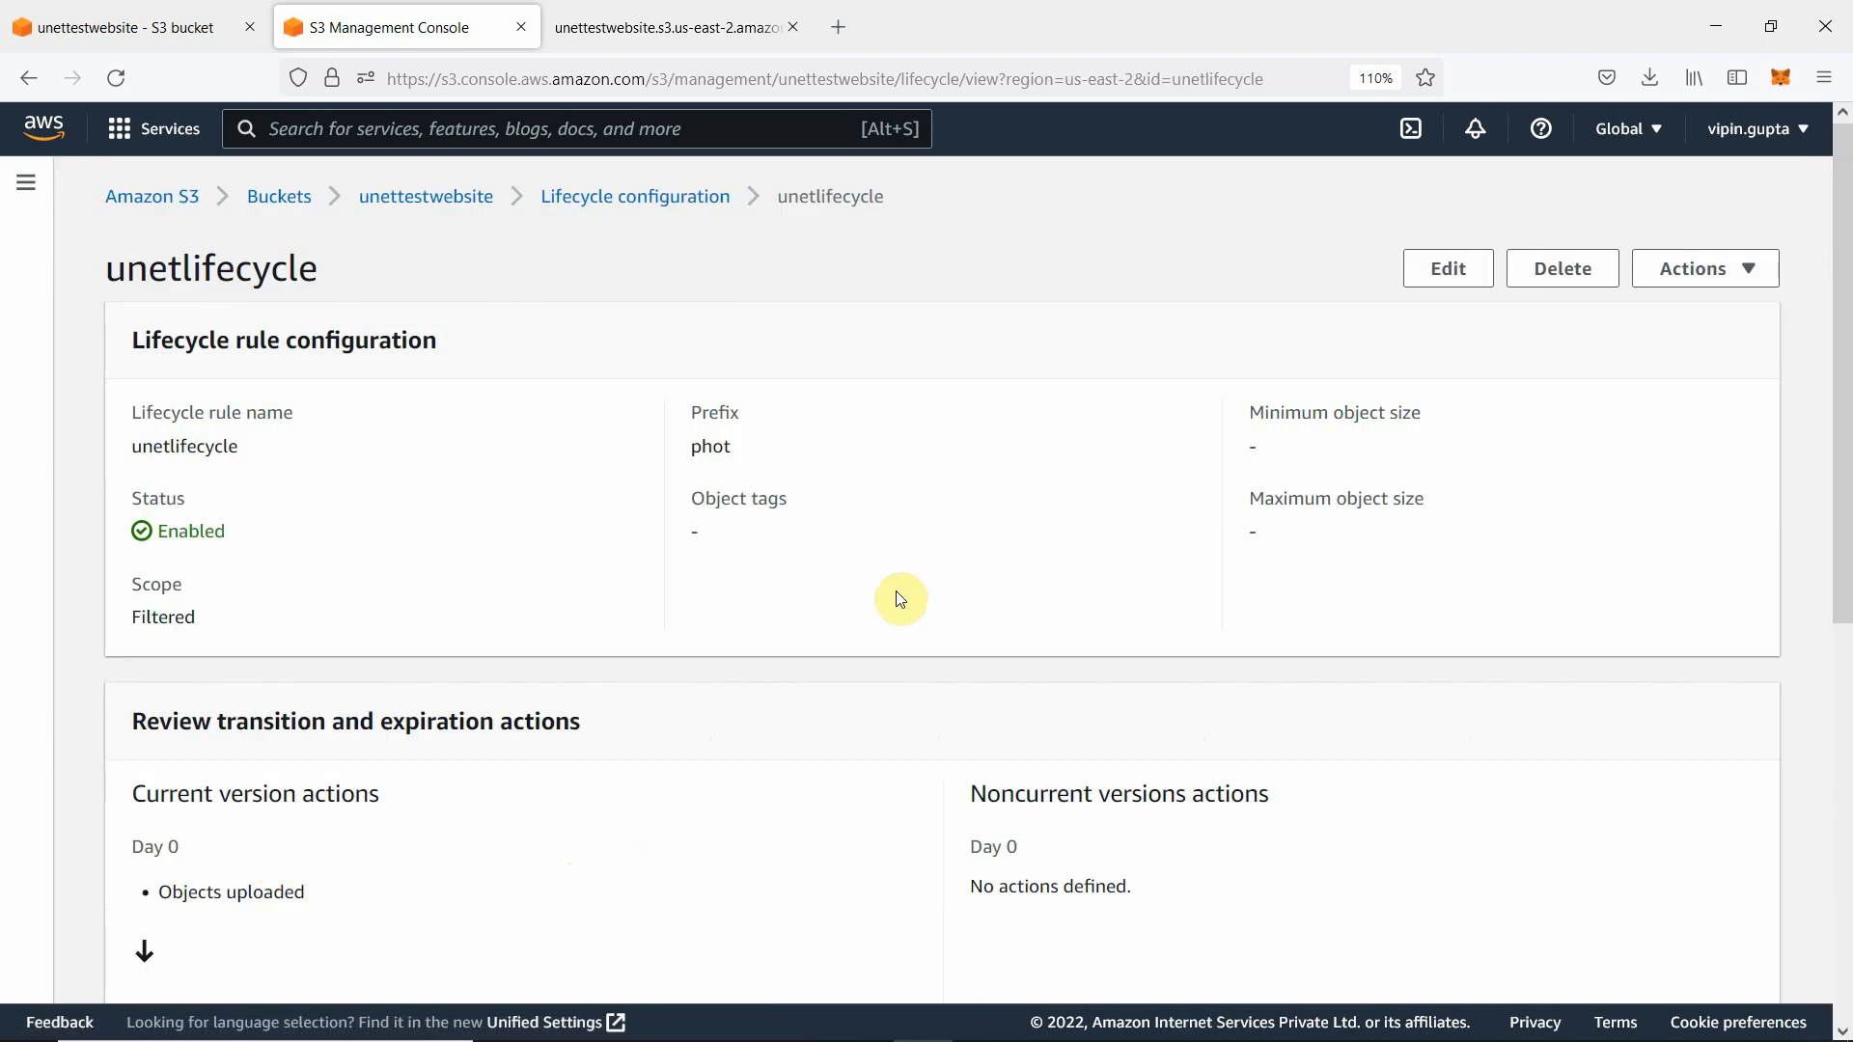
pyautogui.scroll(-5, 1163, 635)
pyautogui.scroll(3, 1165, 637)
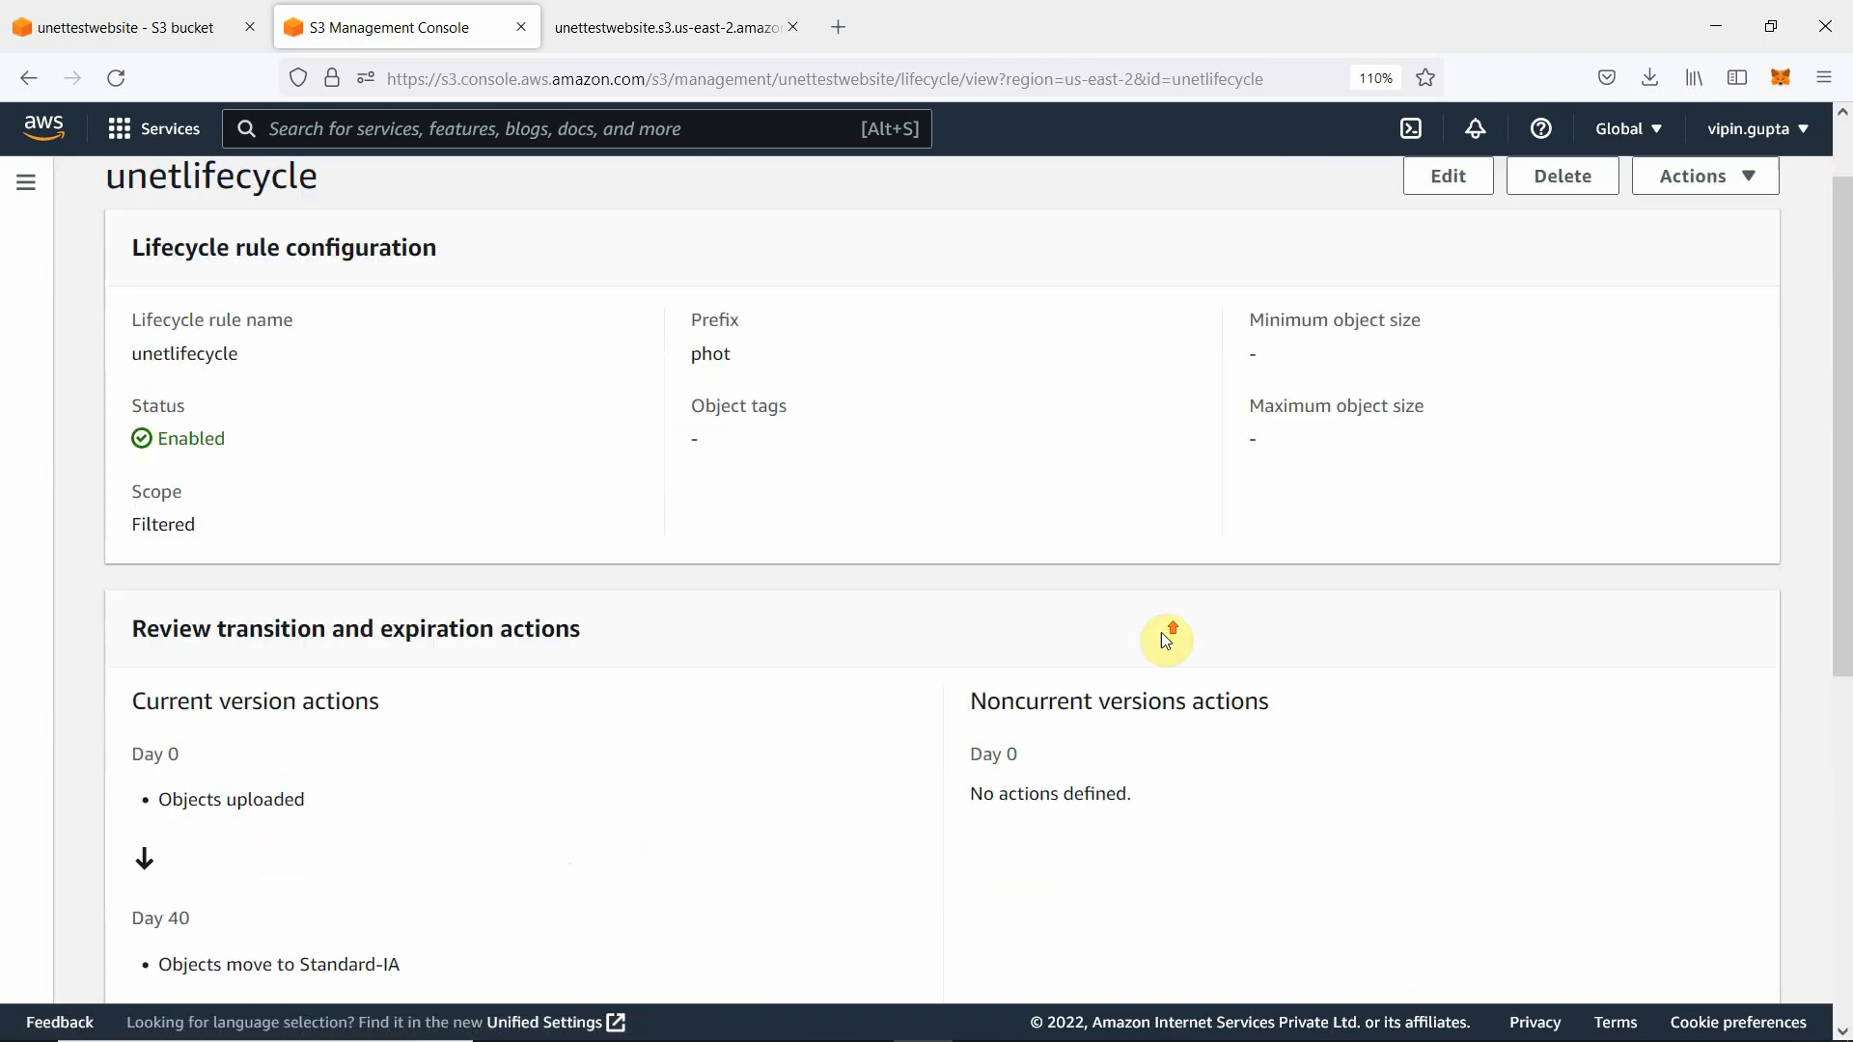
pyautogui.scroll(1, 1166, 637)
pyautogui.click(1469, 278)
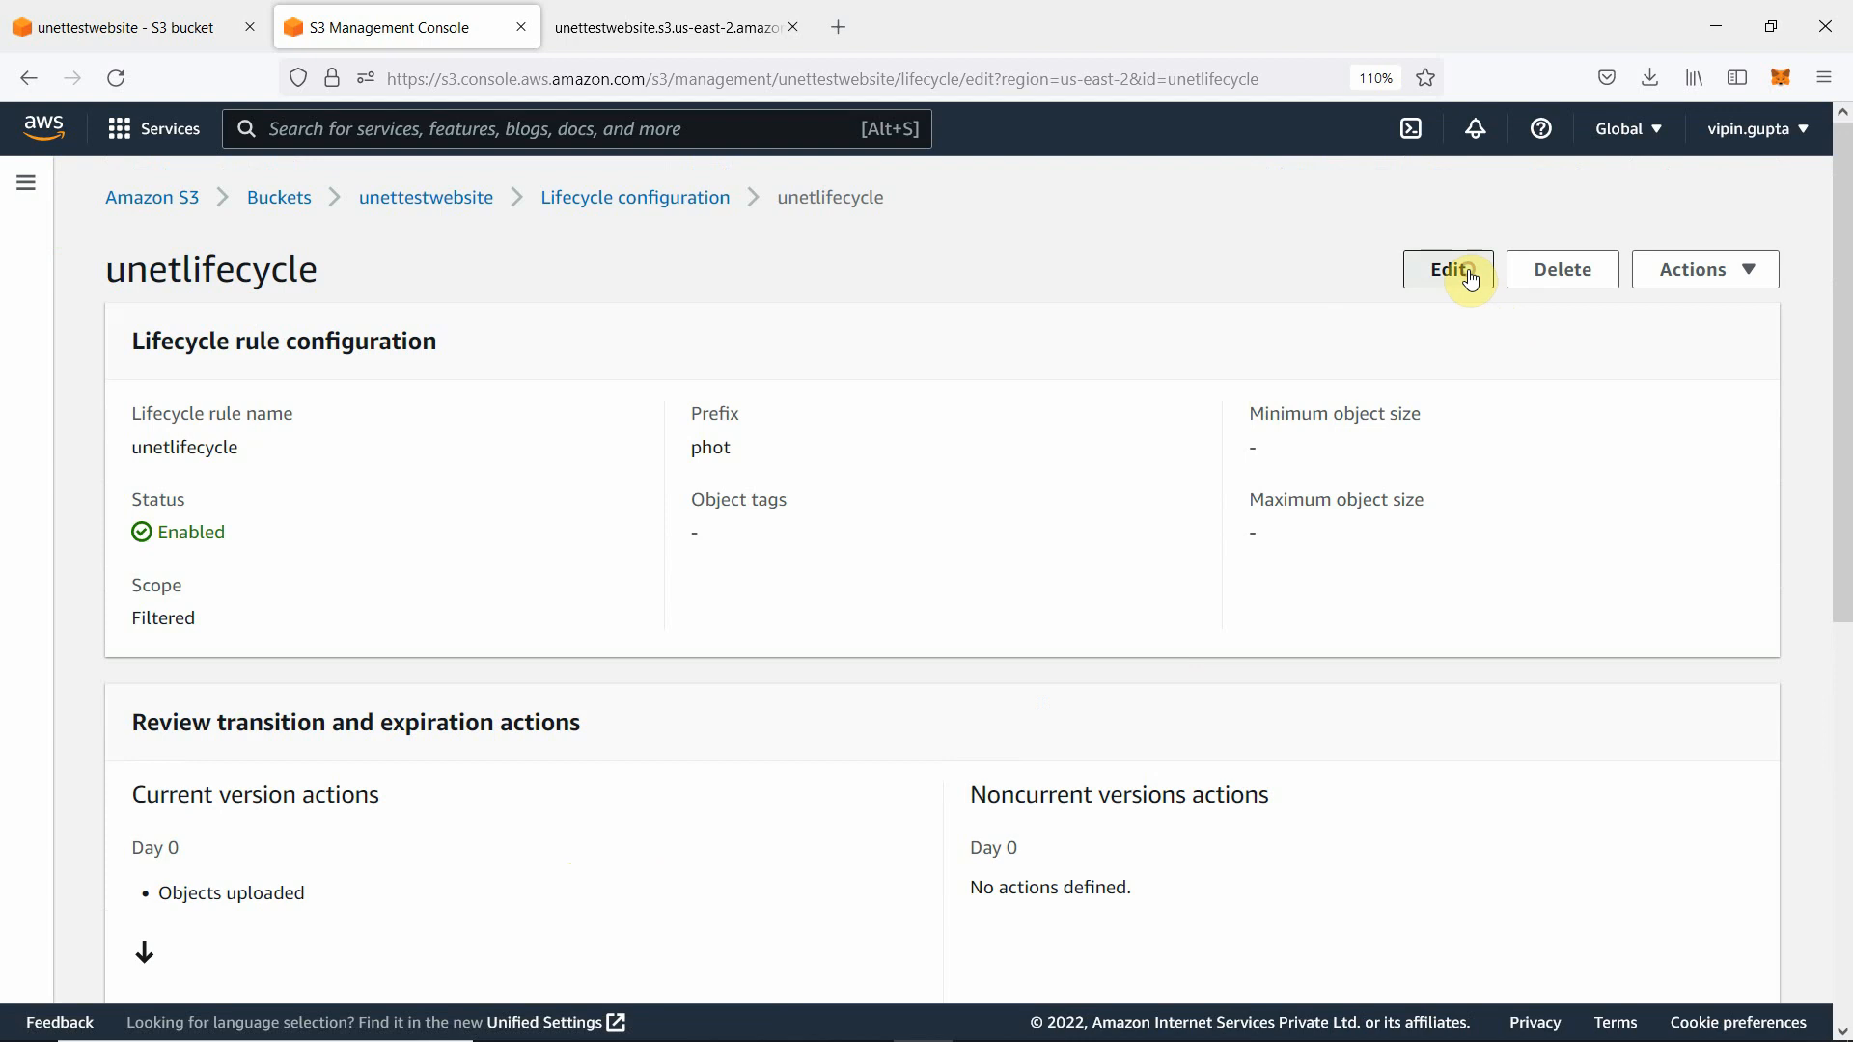
pyautogui.scroll(-6, 1406, 525)
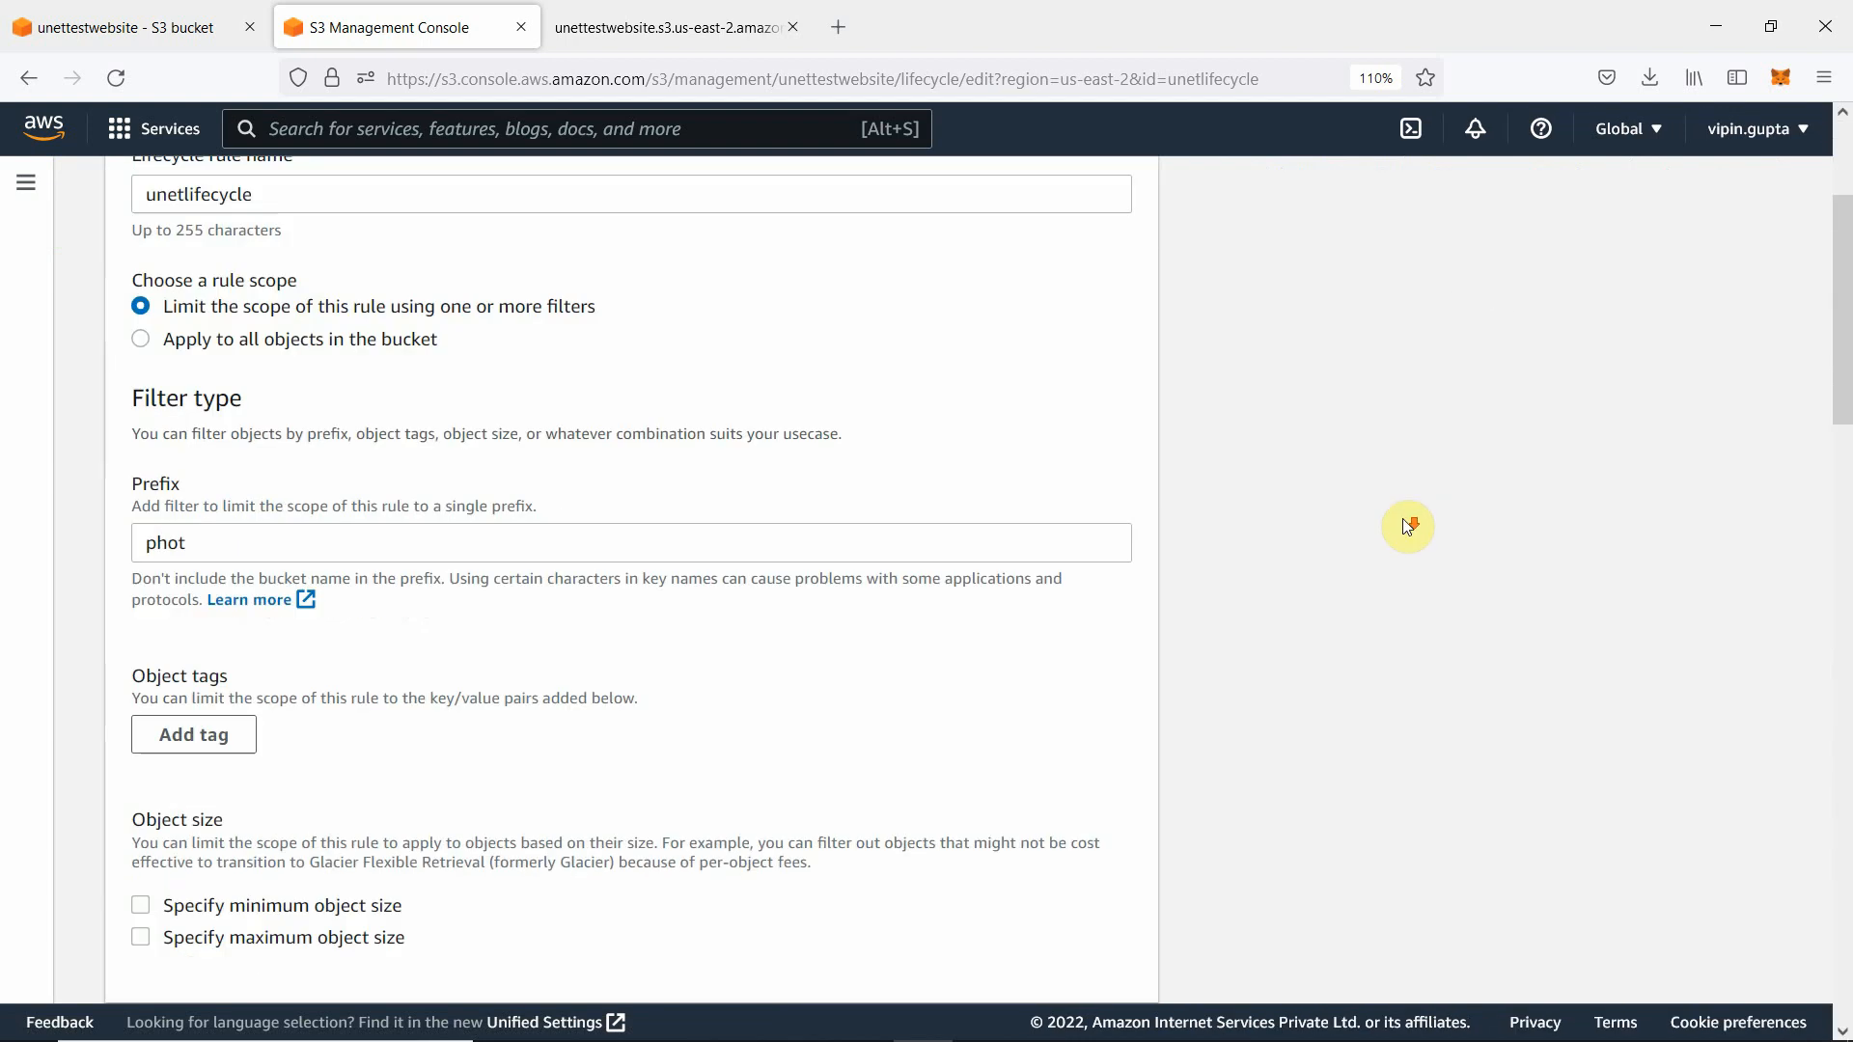
pyautogui.scroll(6, 1407, 527)
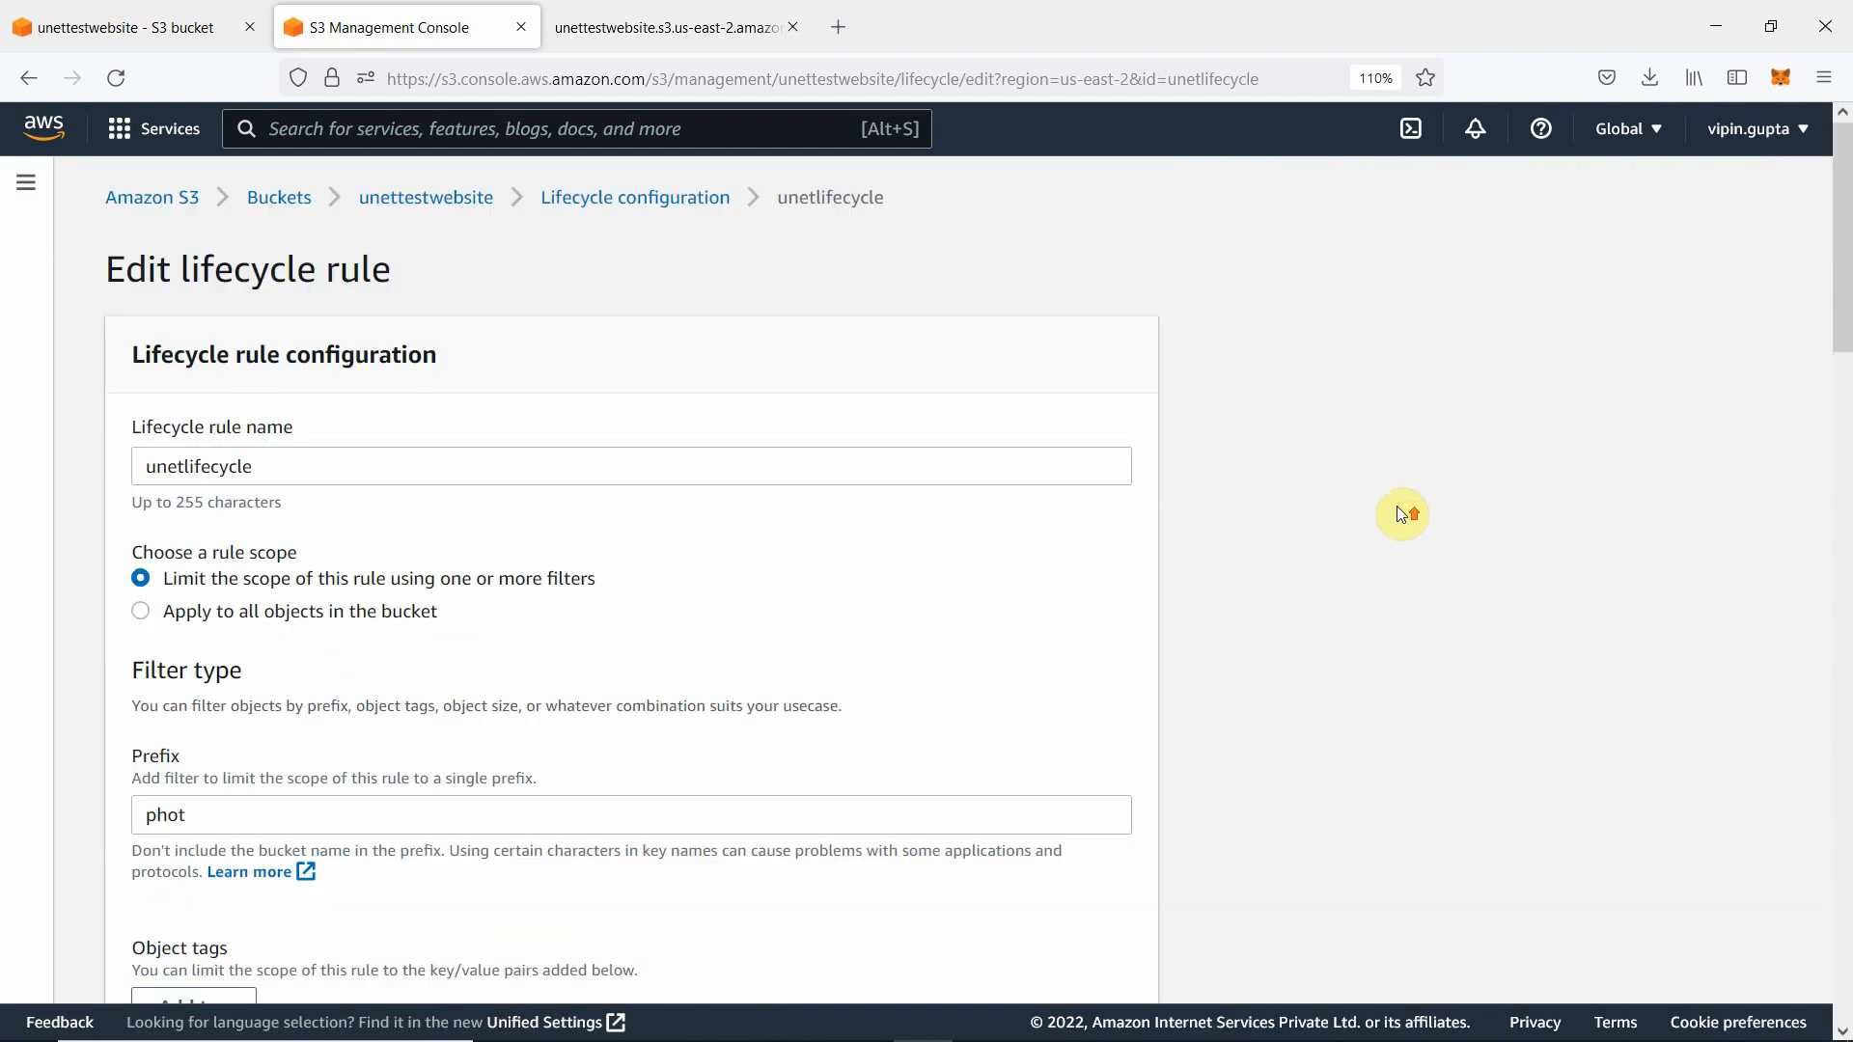
pyautogui.click(632, 202)
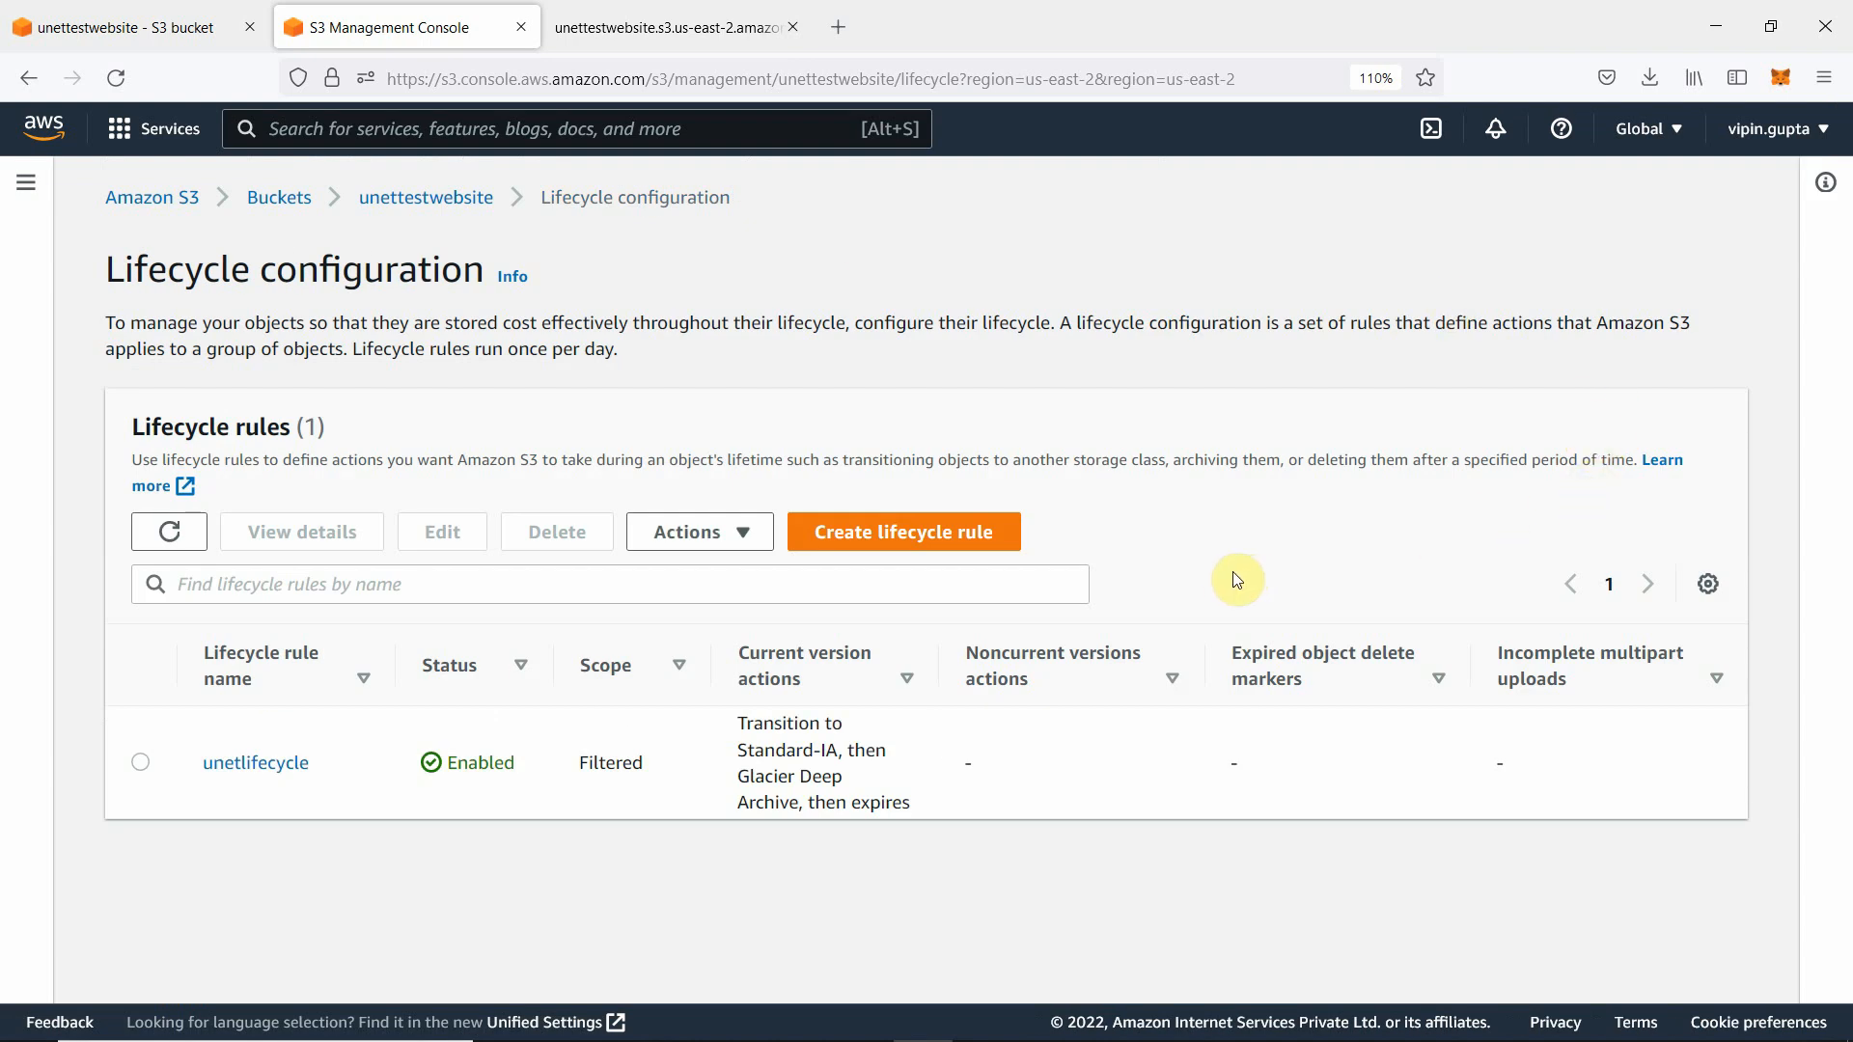
# - Delete the unetlifecycle lifecycle rule and confirm the deletion
pyautogui.click(140, 763)
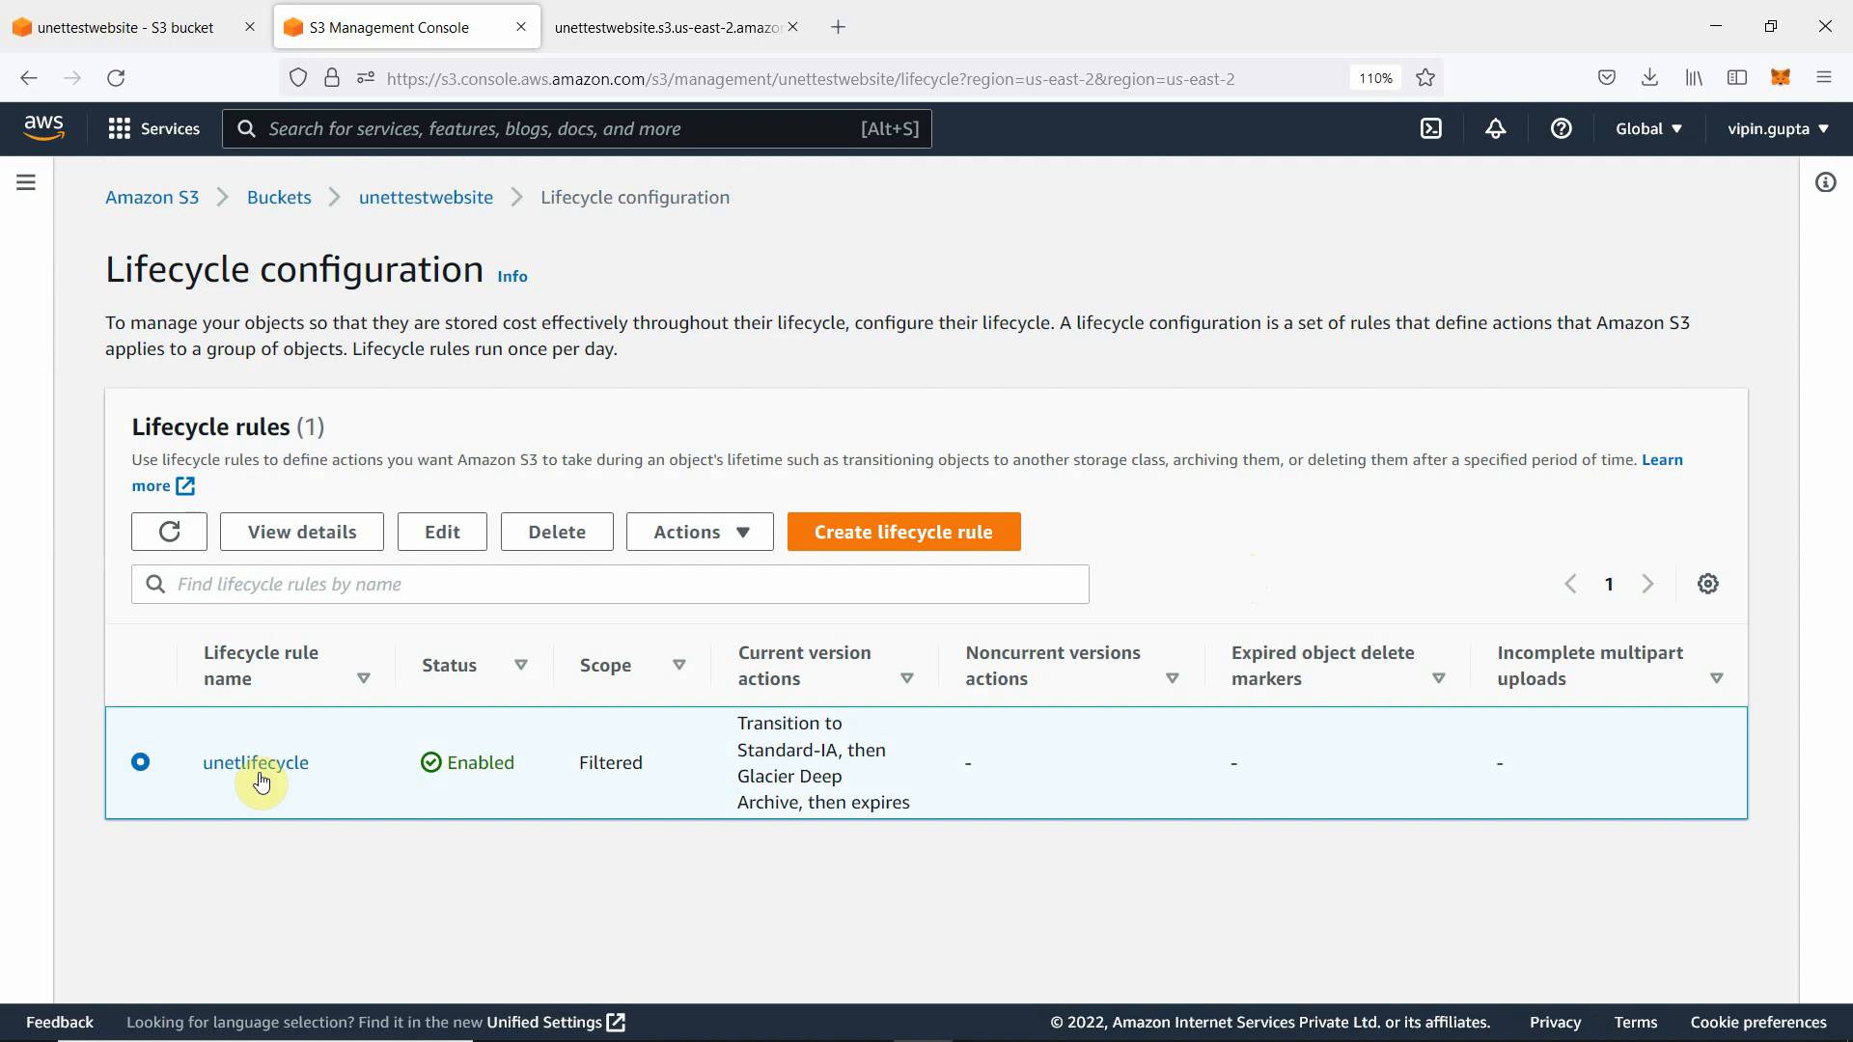
pyautogui.click(570, 537)
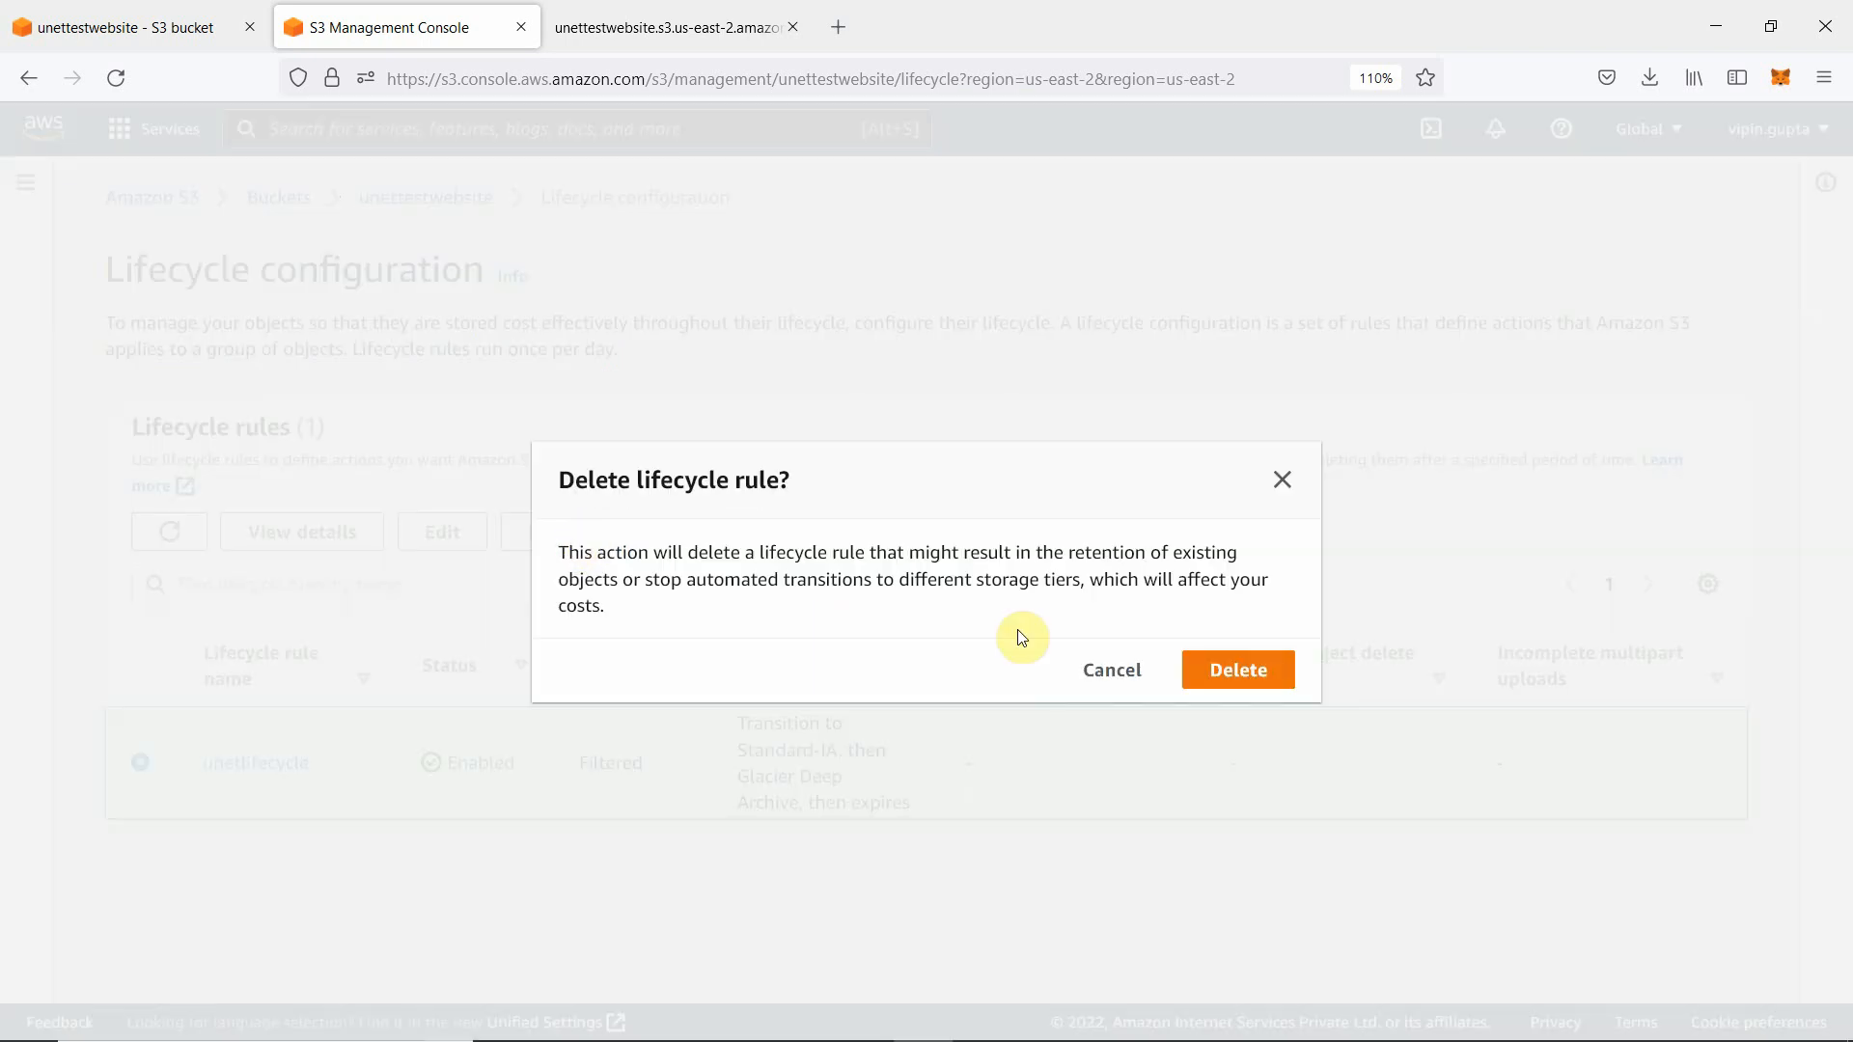
pyautogui.click(1238, 676)
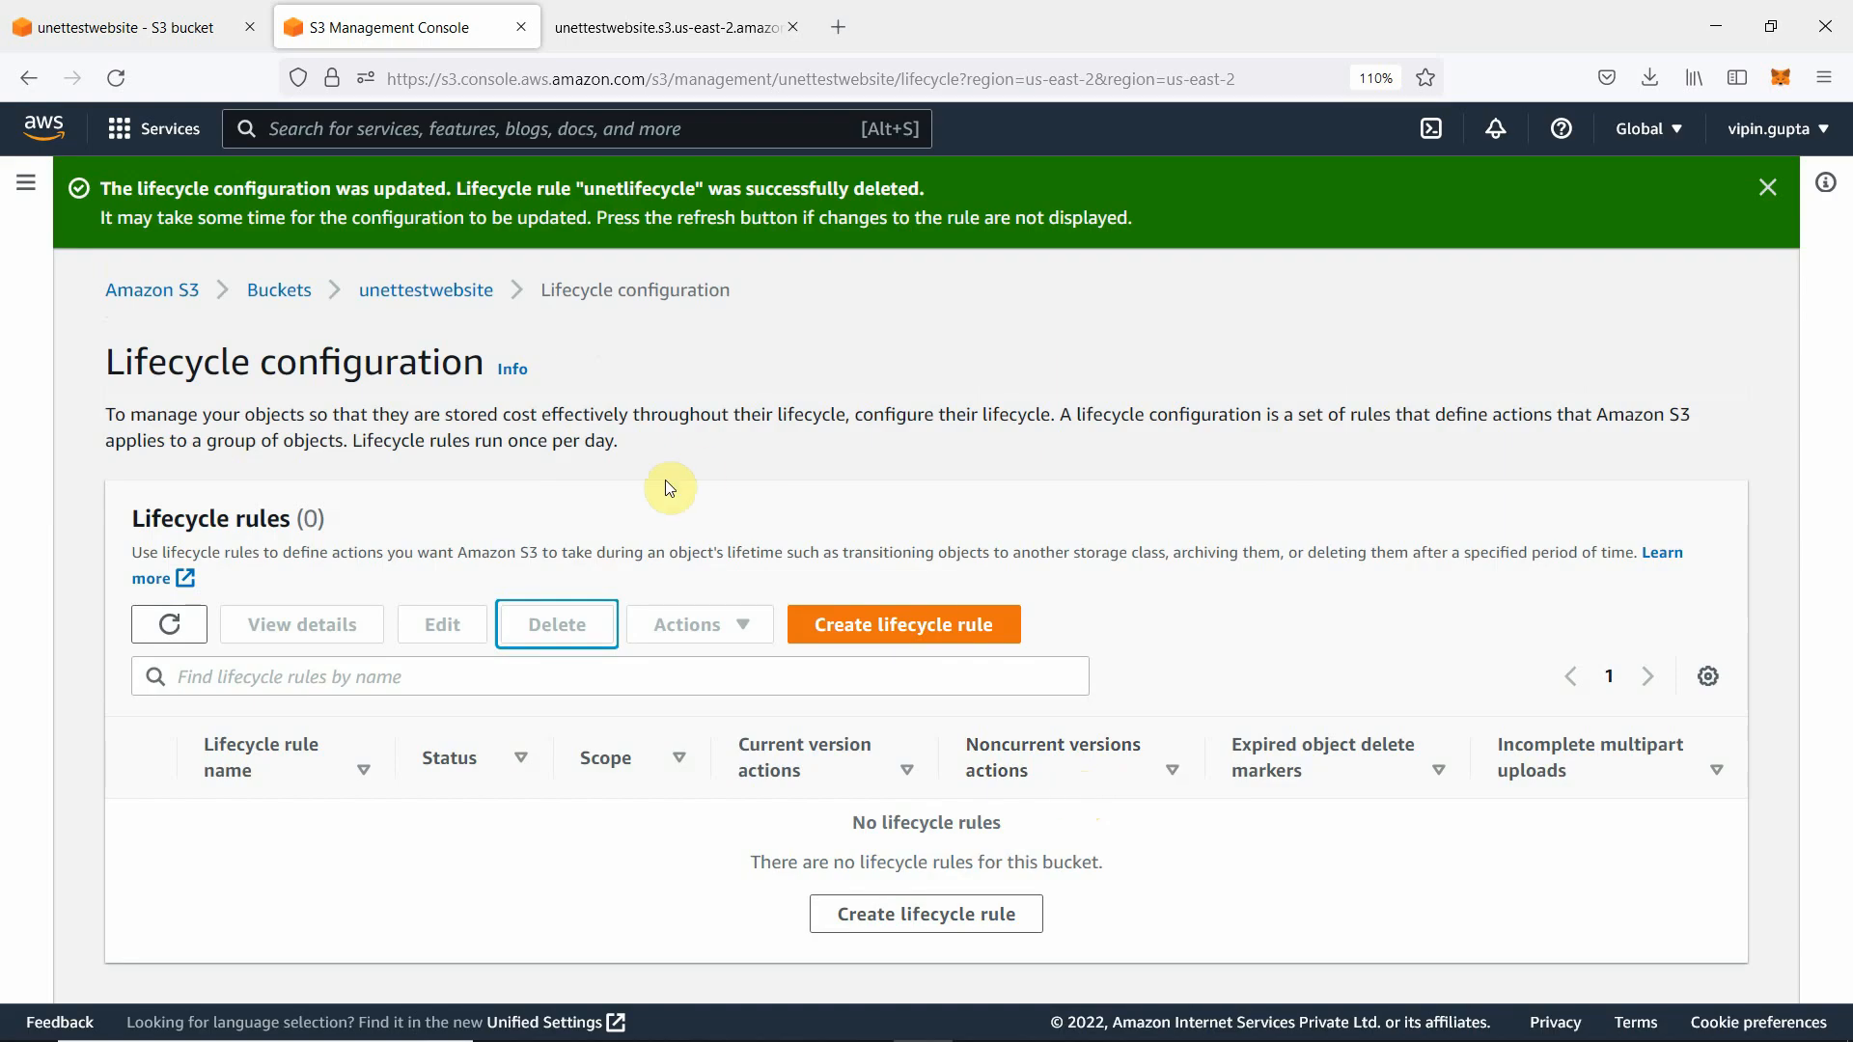
# - Permanently delete photo1.png from the unettestwebsite bucket, confirming with the text "permanently delete", and close the deletion status
pyautogui.click(409, 301)
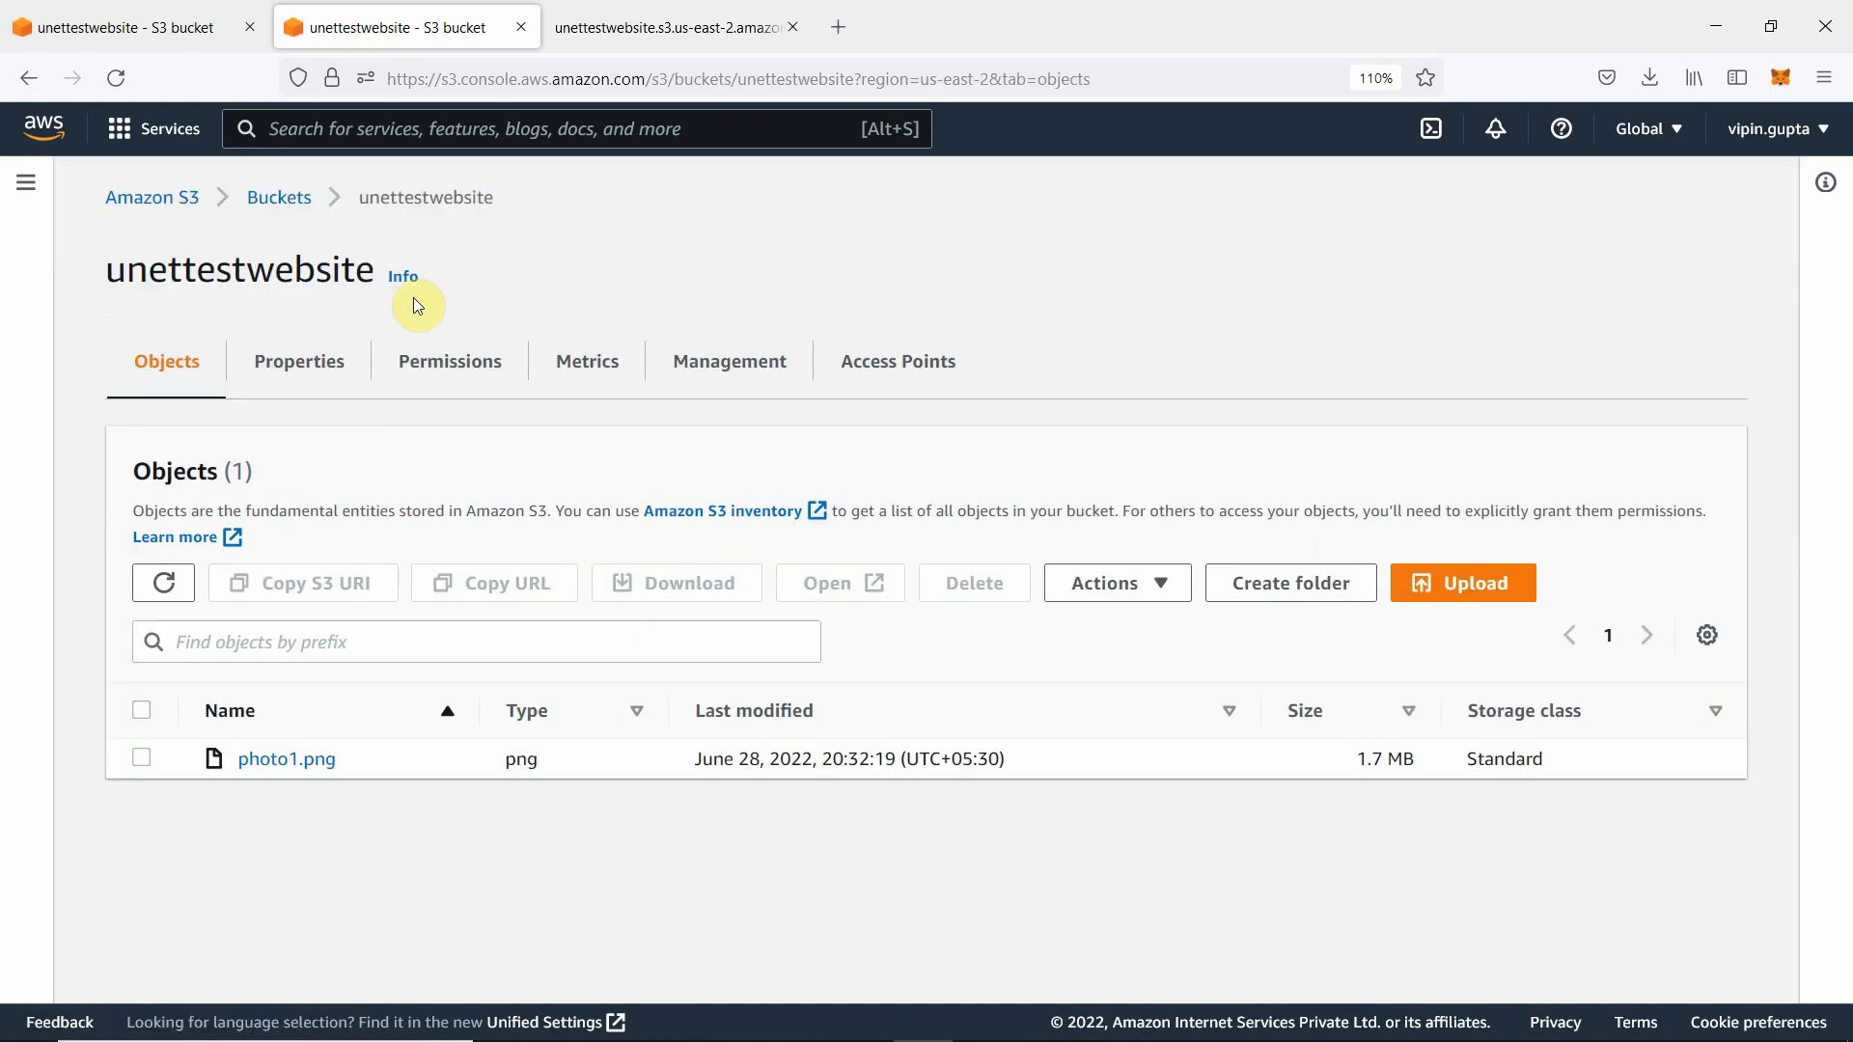
pyautogui.click(141, 763)
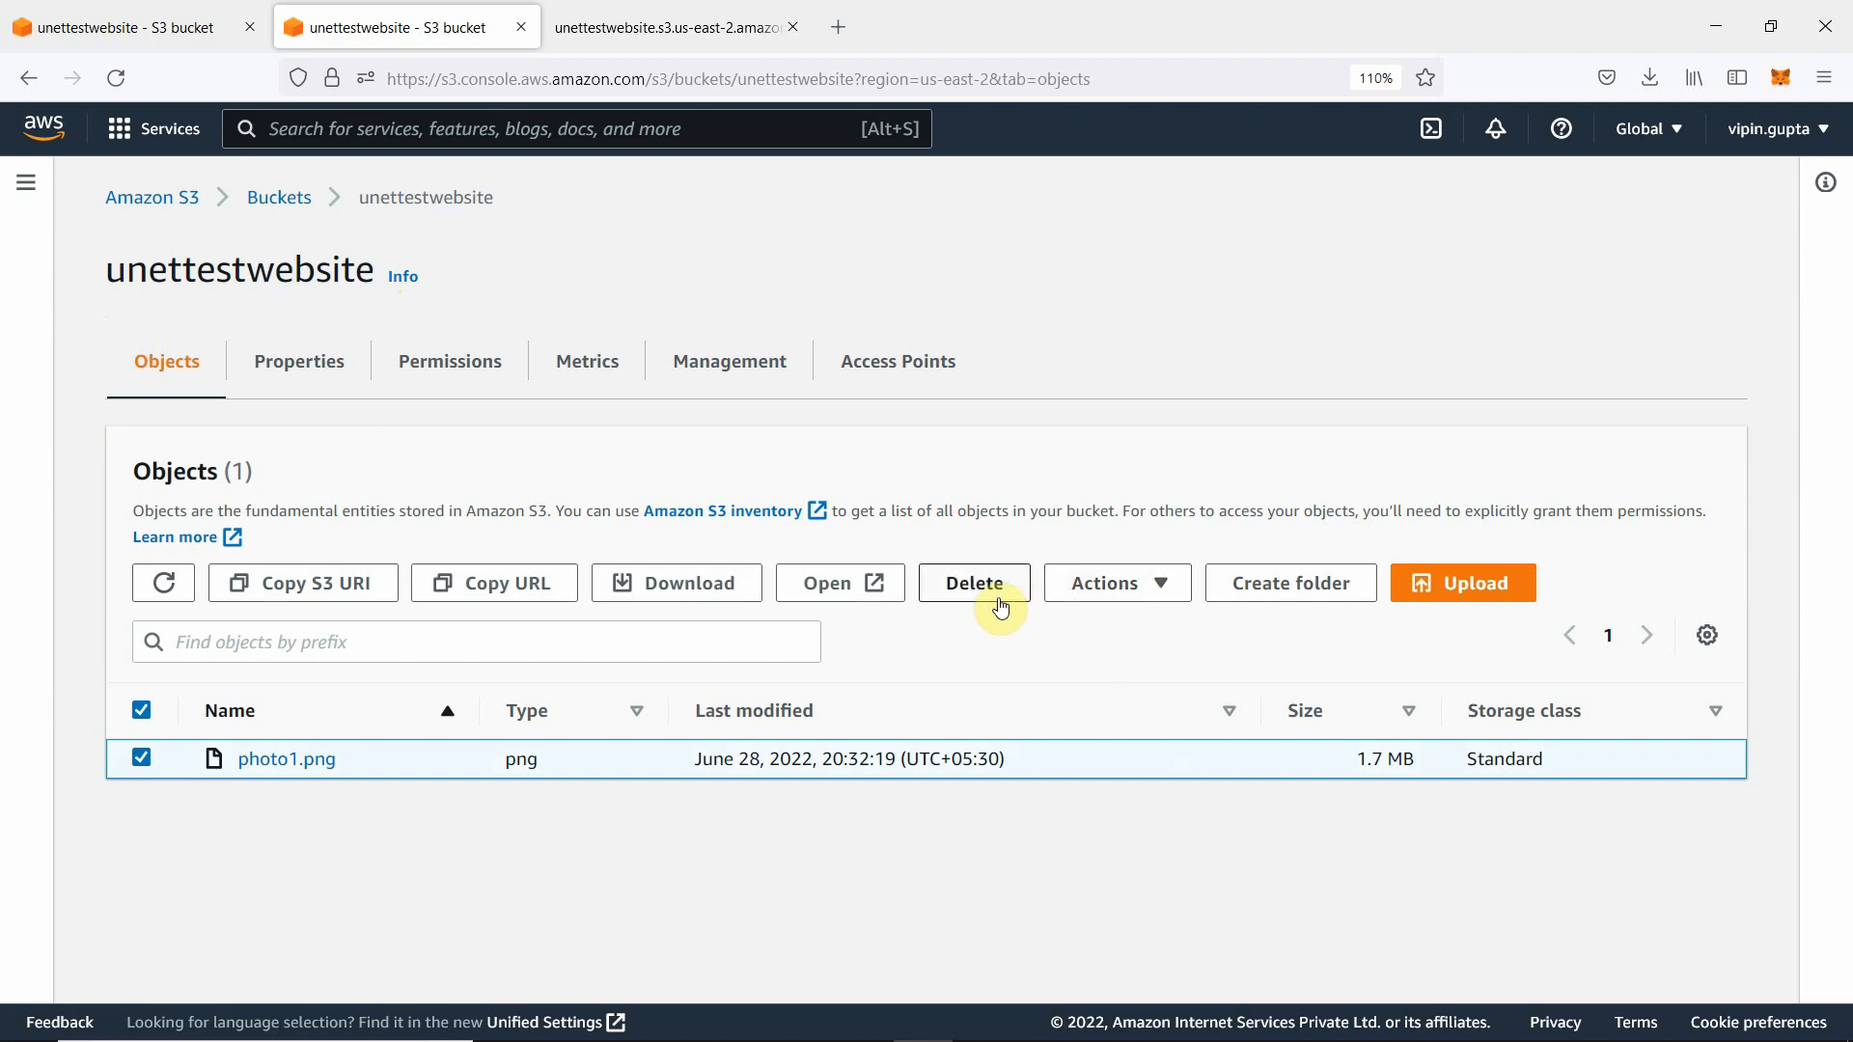
pyautogui.click(964, 593)
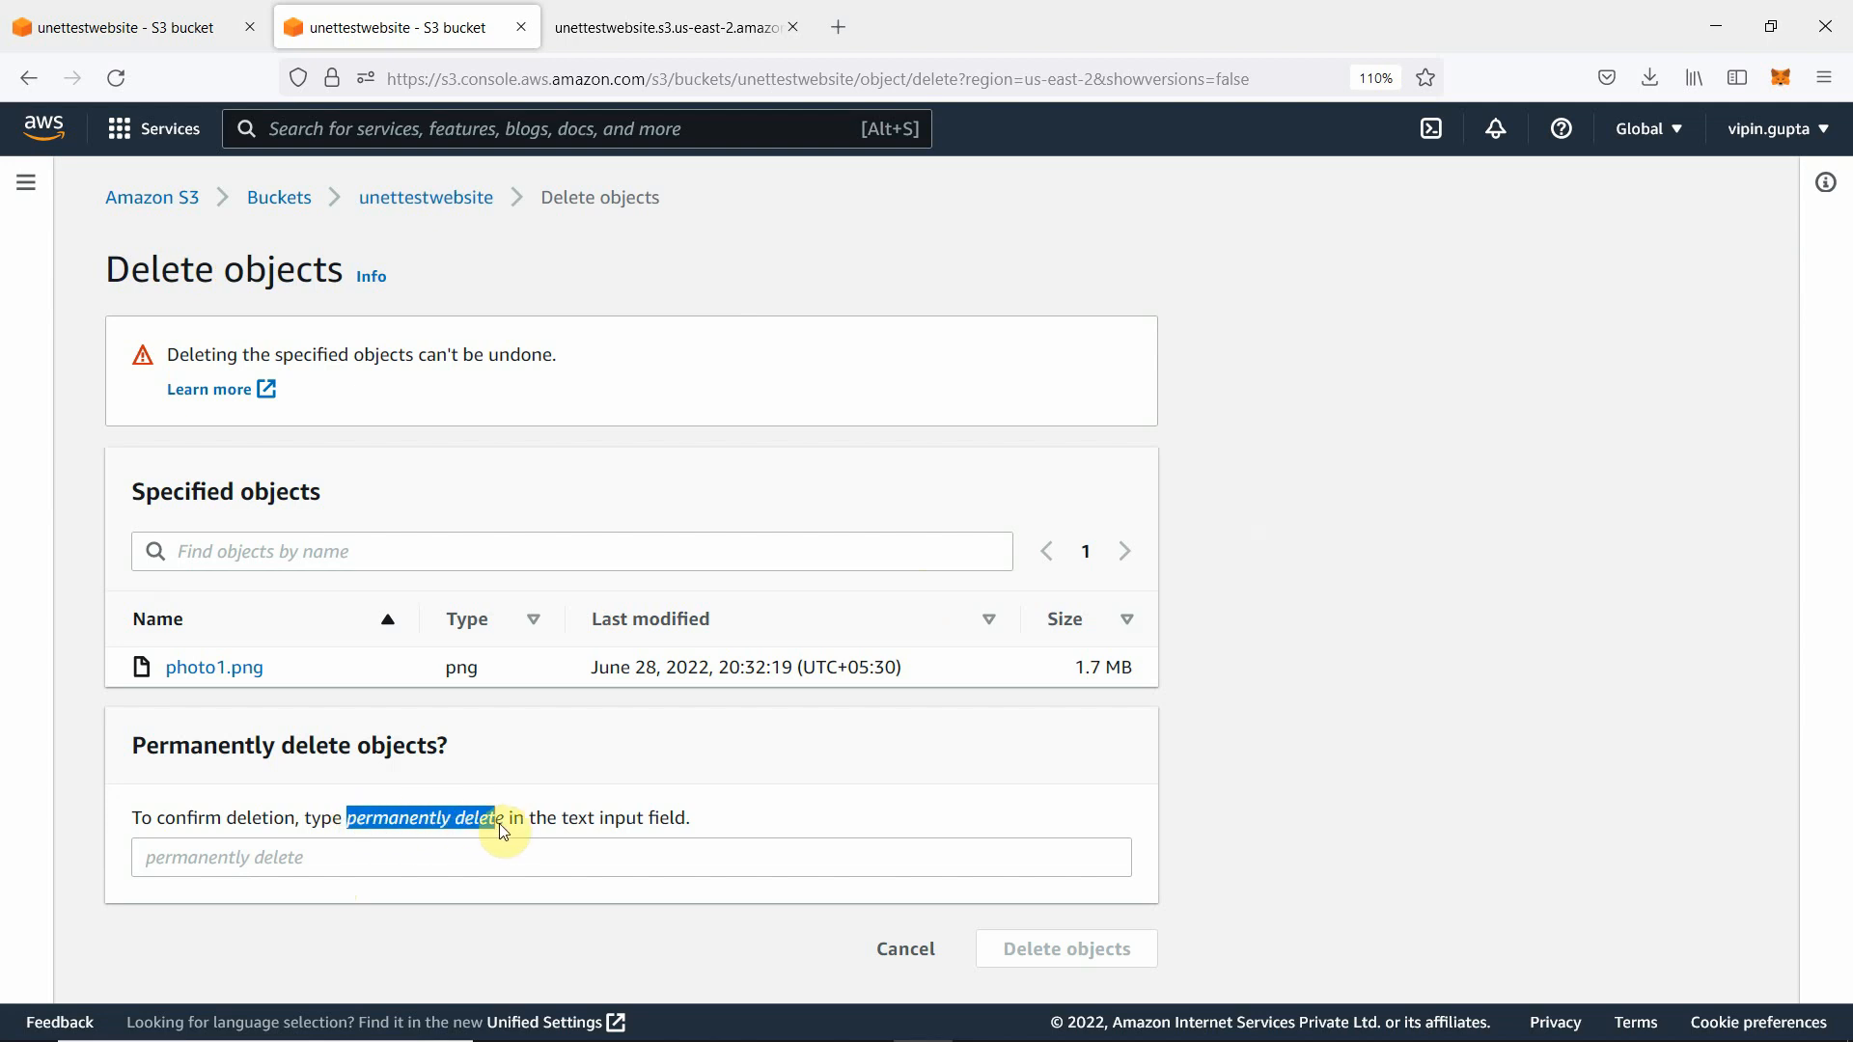
pyautogui.moveTo(500, 825); pyautogui.dragTo(509, 826)
pyautogui.hotkey('ctrl', 'c')
pyautogui.rightClick(454, 821)
pyautogui.click(508, 531)
pyautogui.click(275, 856)
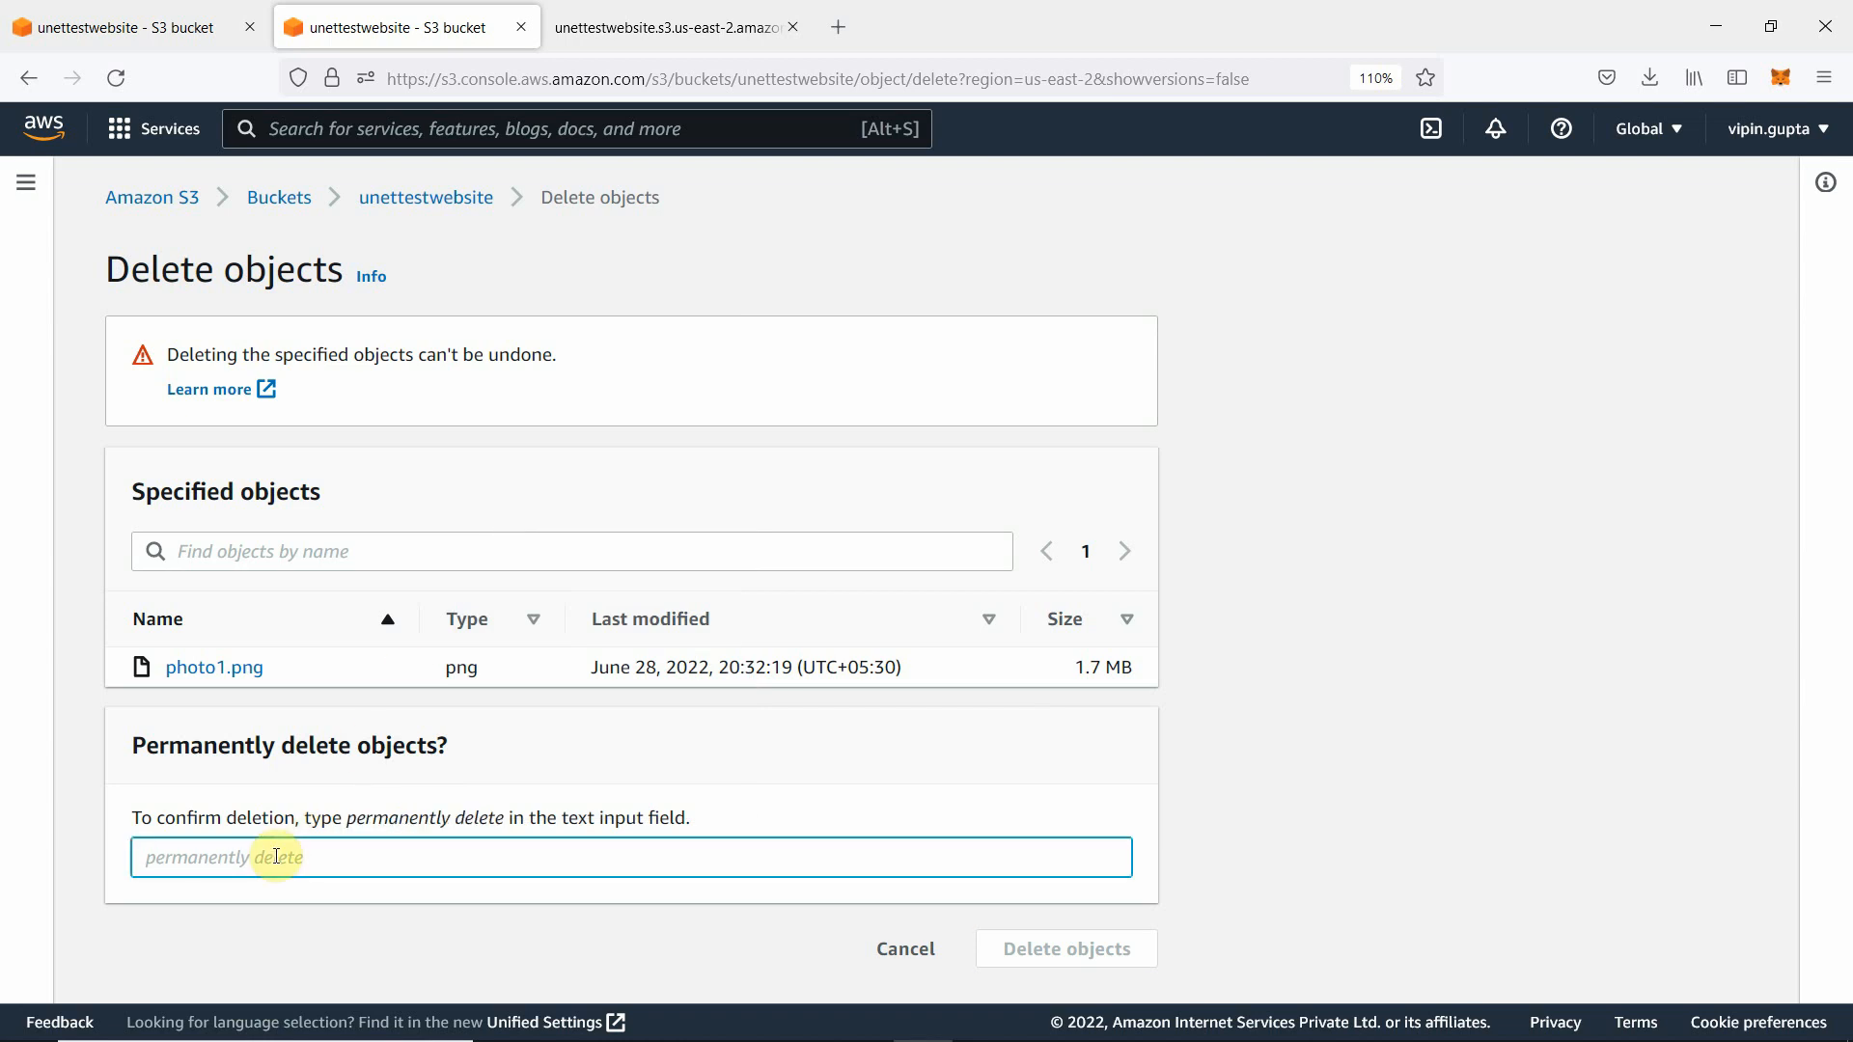
pyautogui.hotkey('ctrl', 'v')
pyautogui.click(1037, 955)
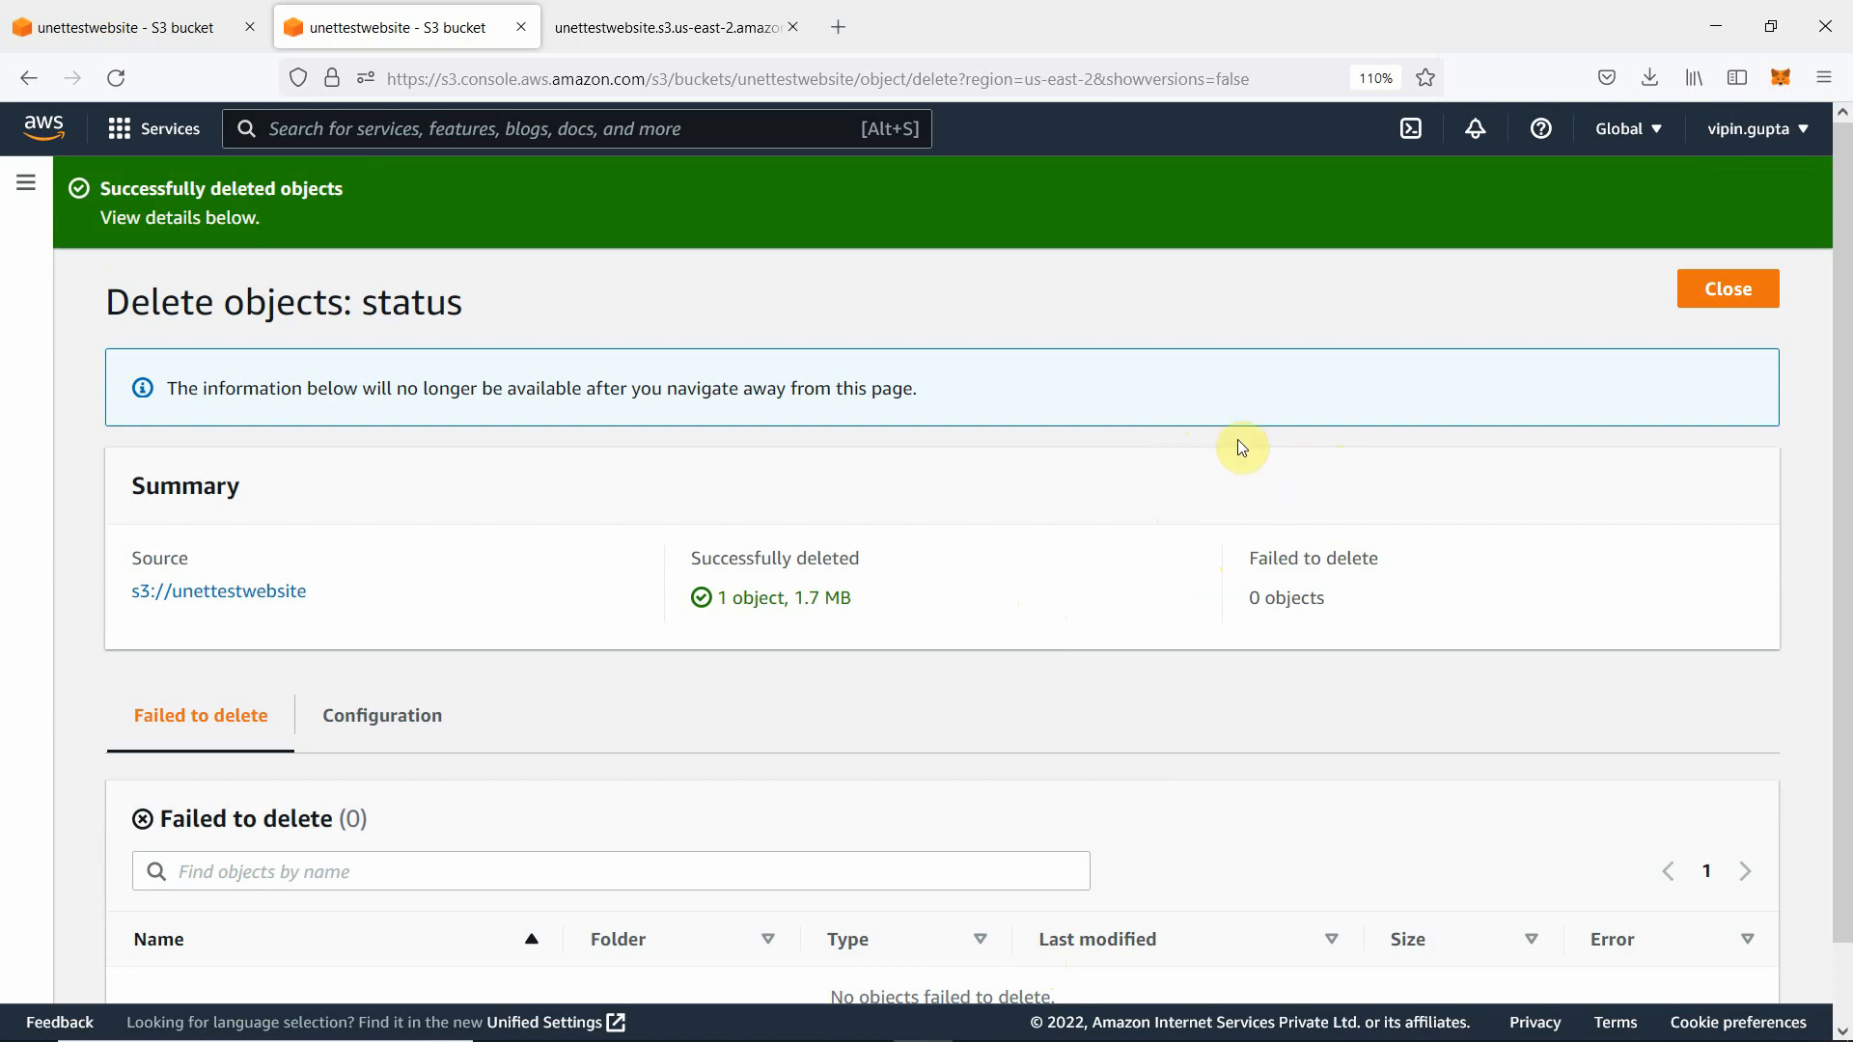
pyautogui.click(1730, 293)
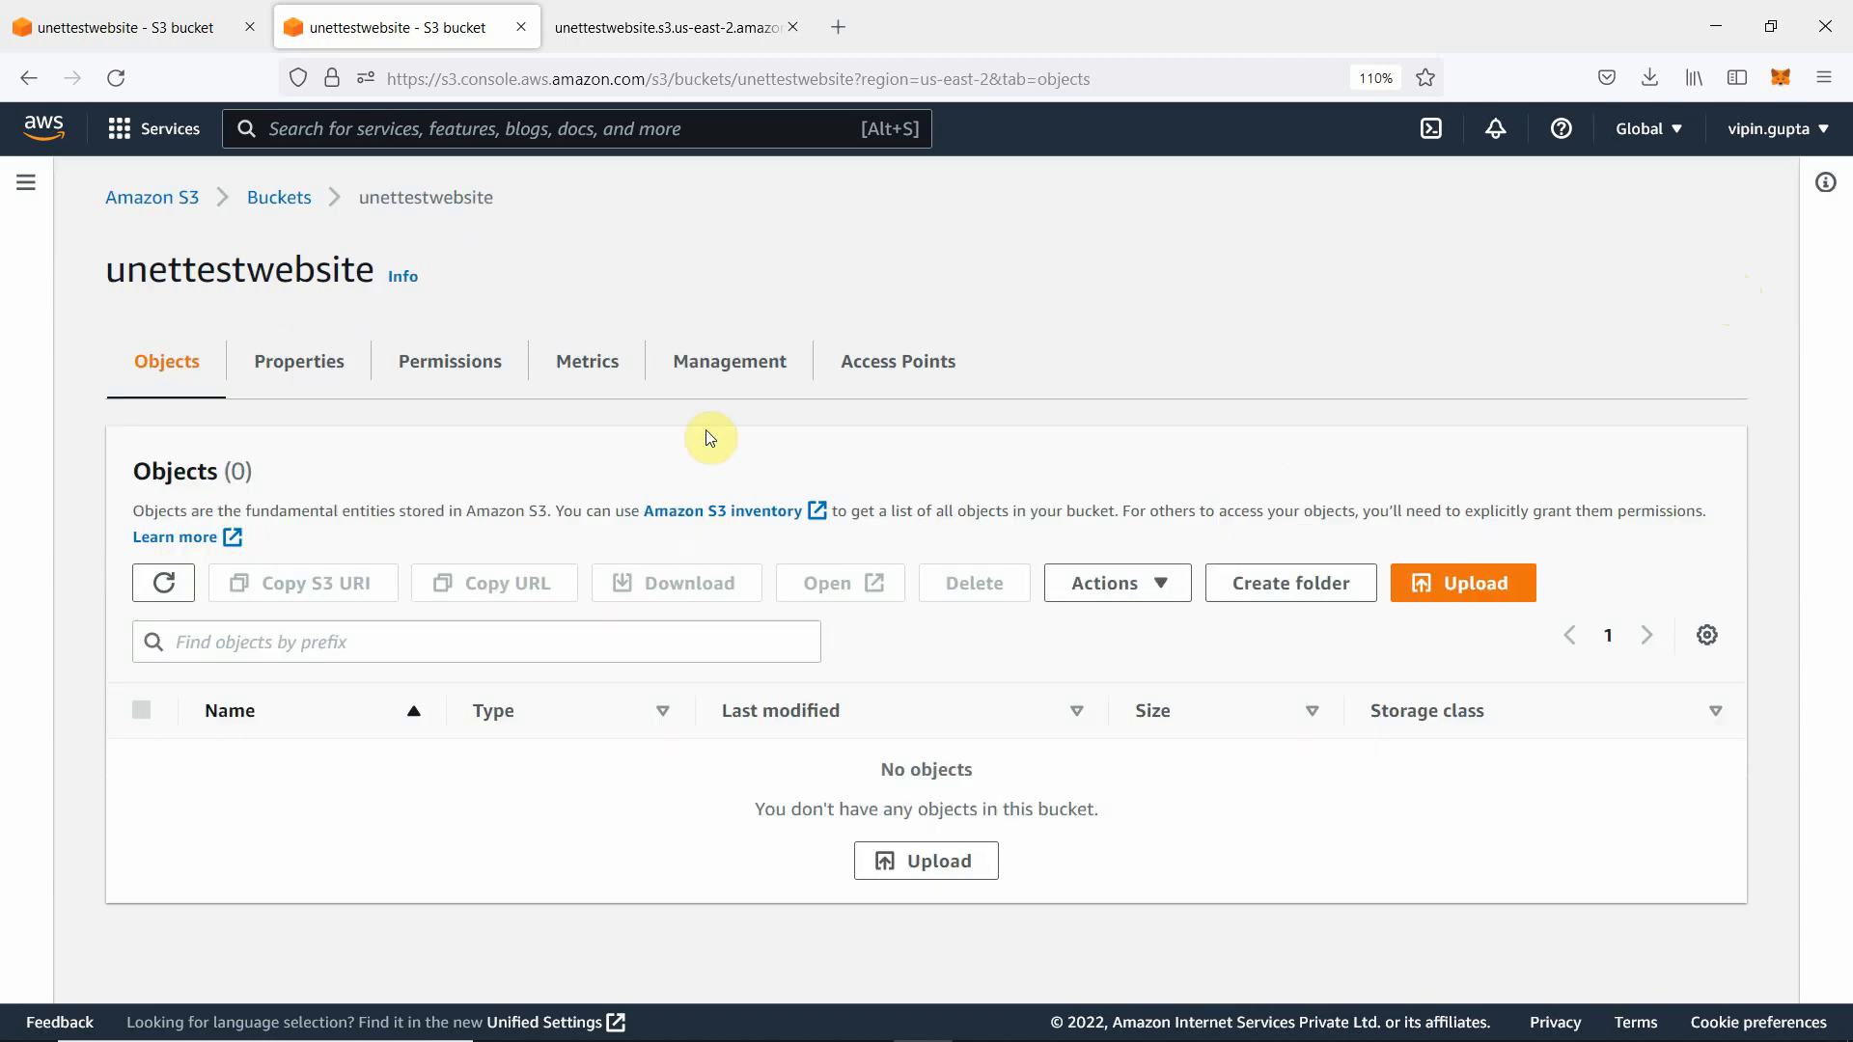
# - Delete the unettestwebsite bucket from the bucket list, confirming with its name unettestwebsite
pyautogui.click(278, 197)
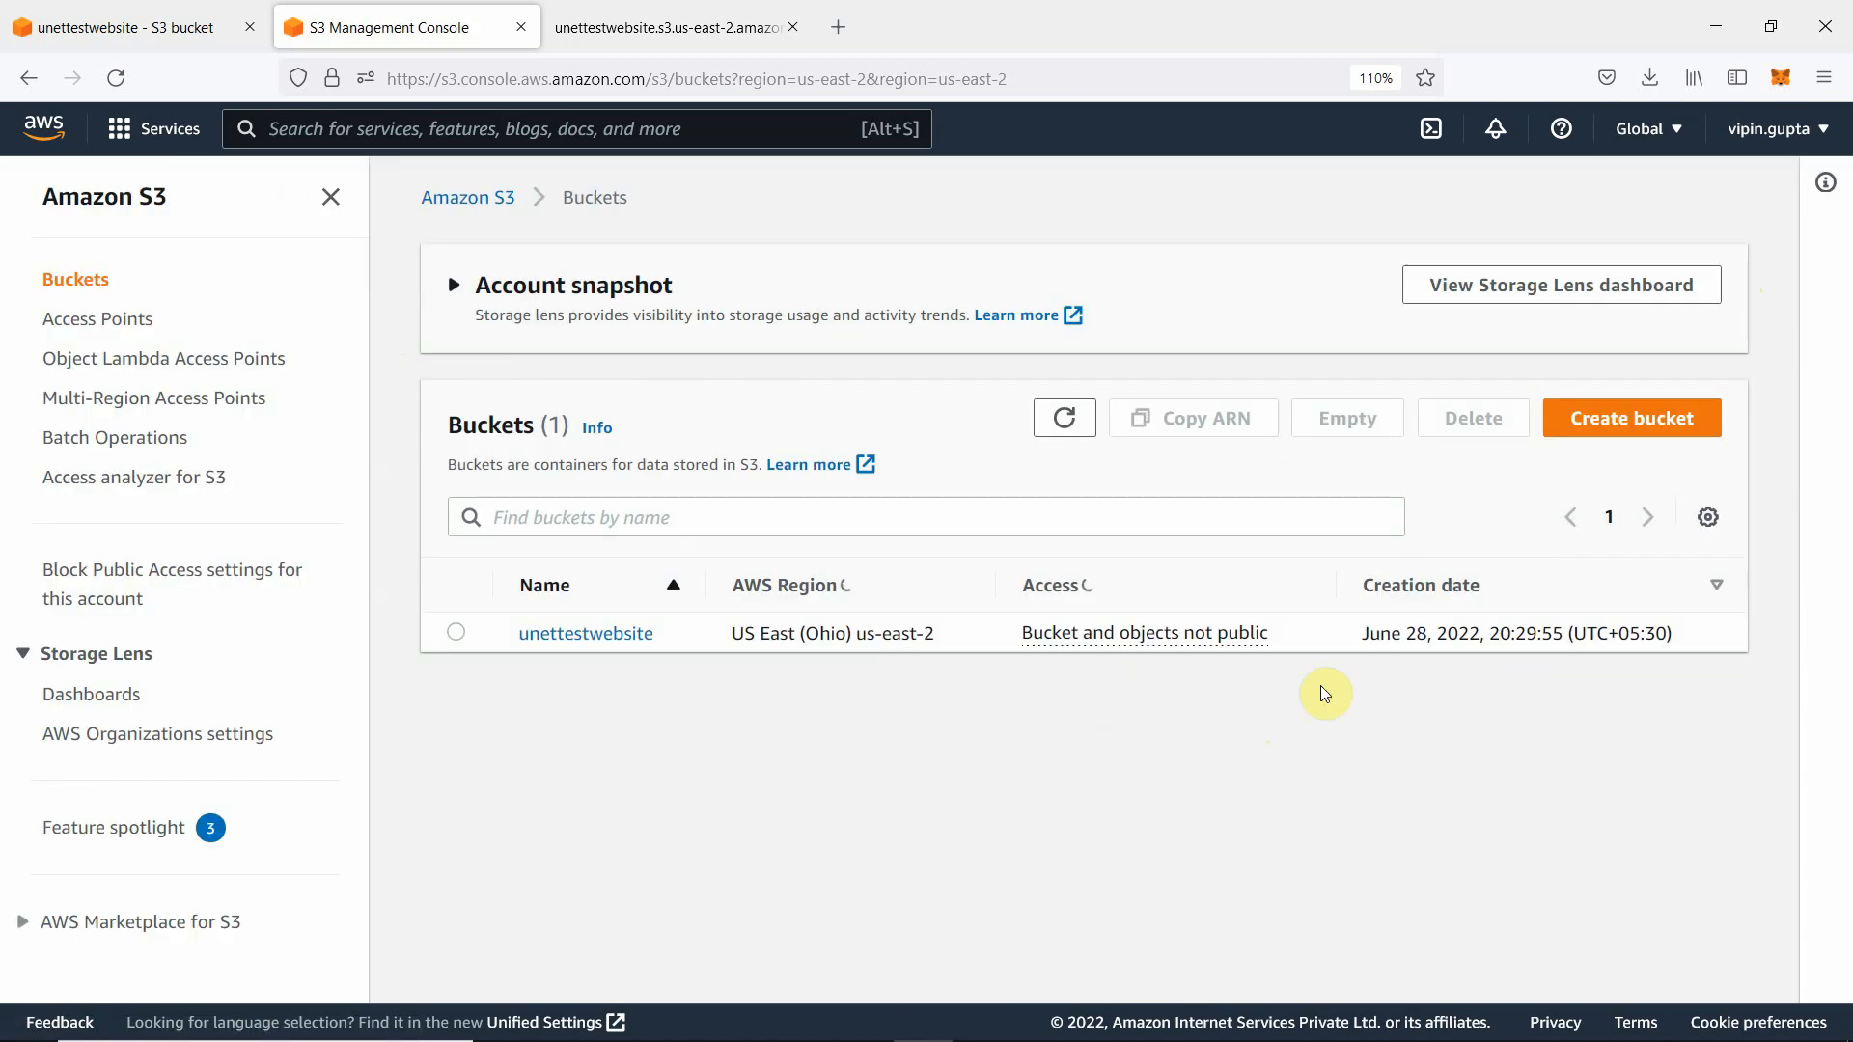
pyautogui.click(457, 634)
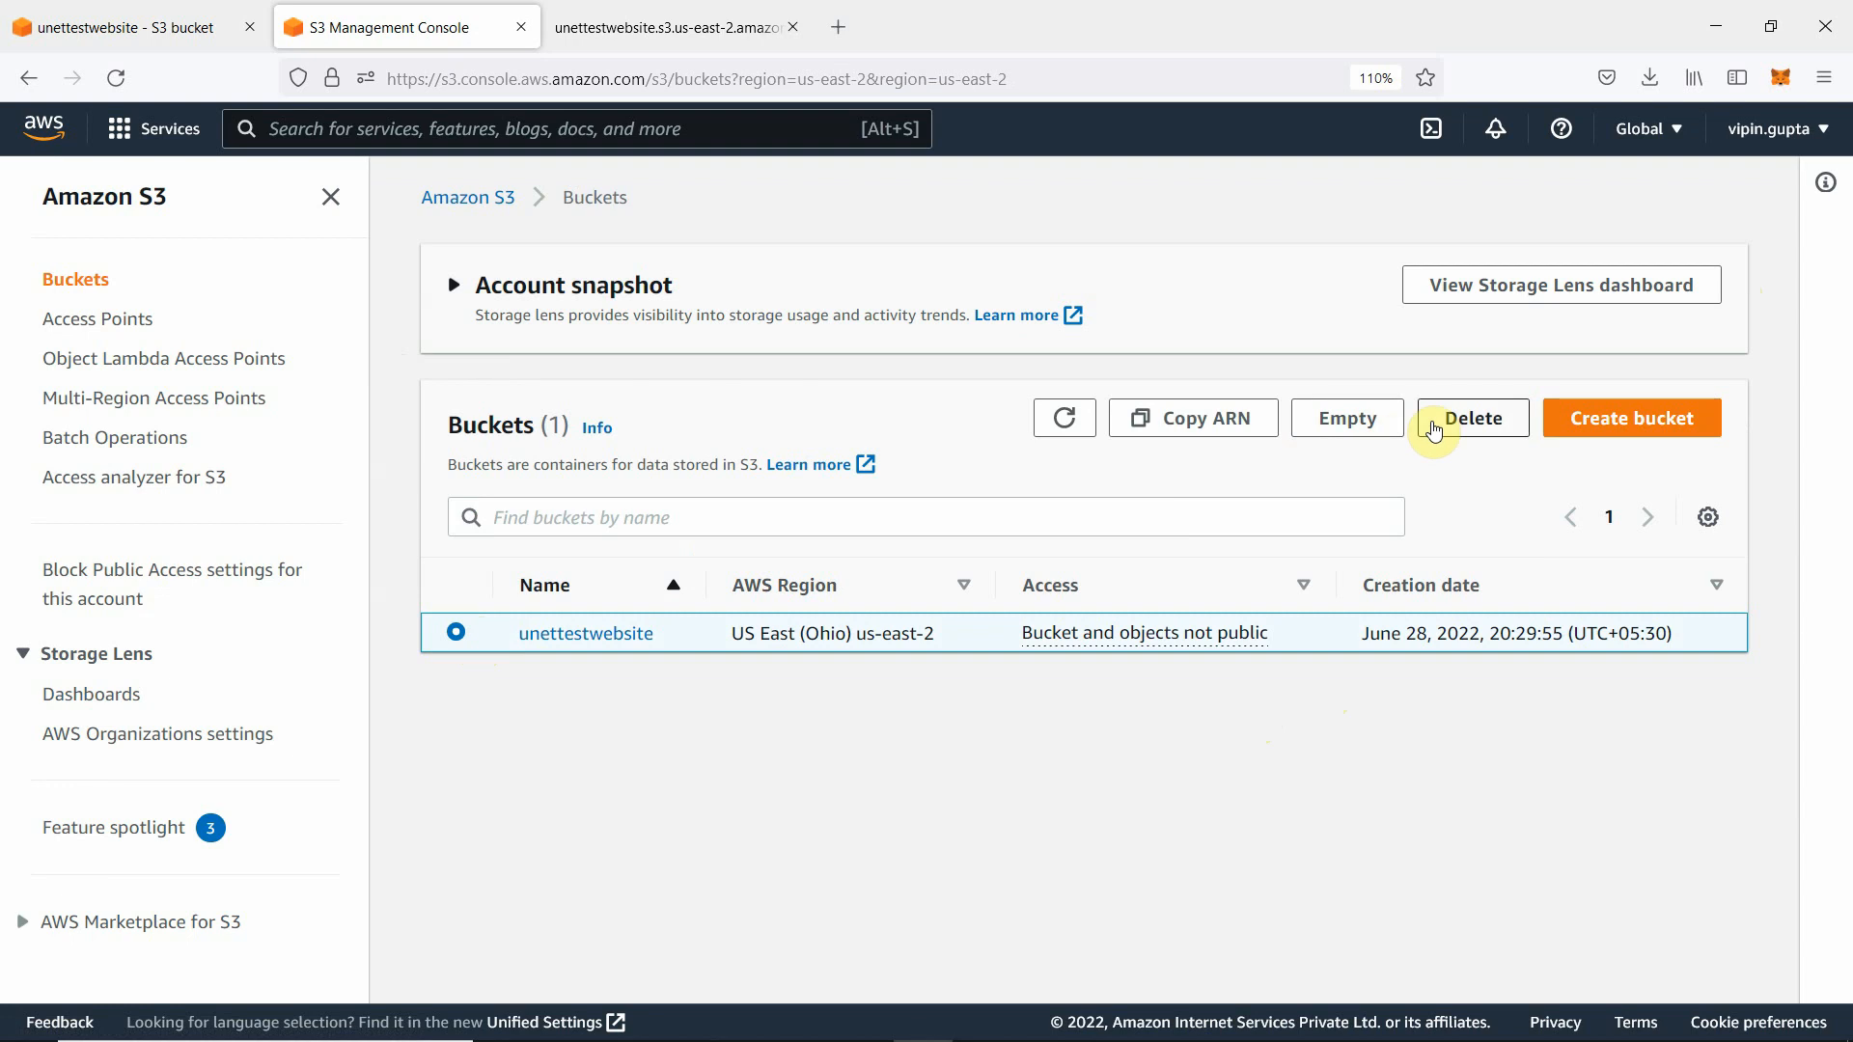
pyautogui.click(1471, 424)
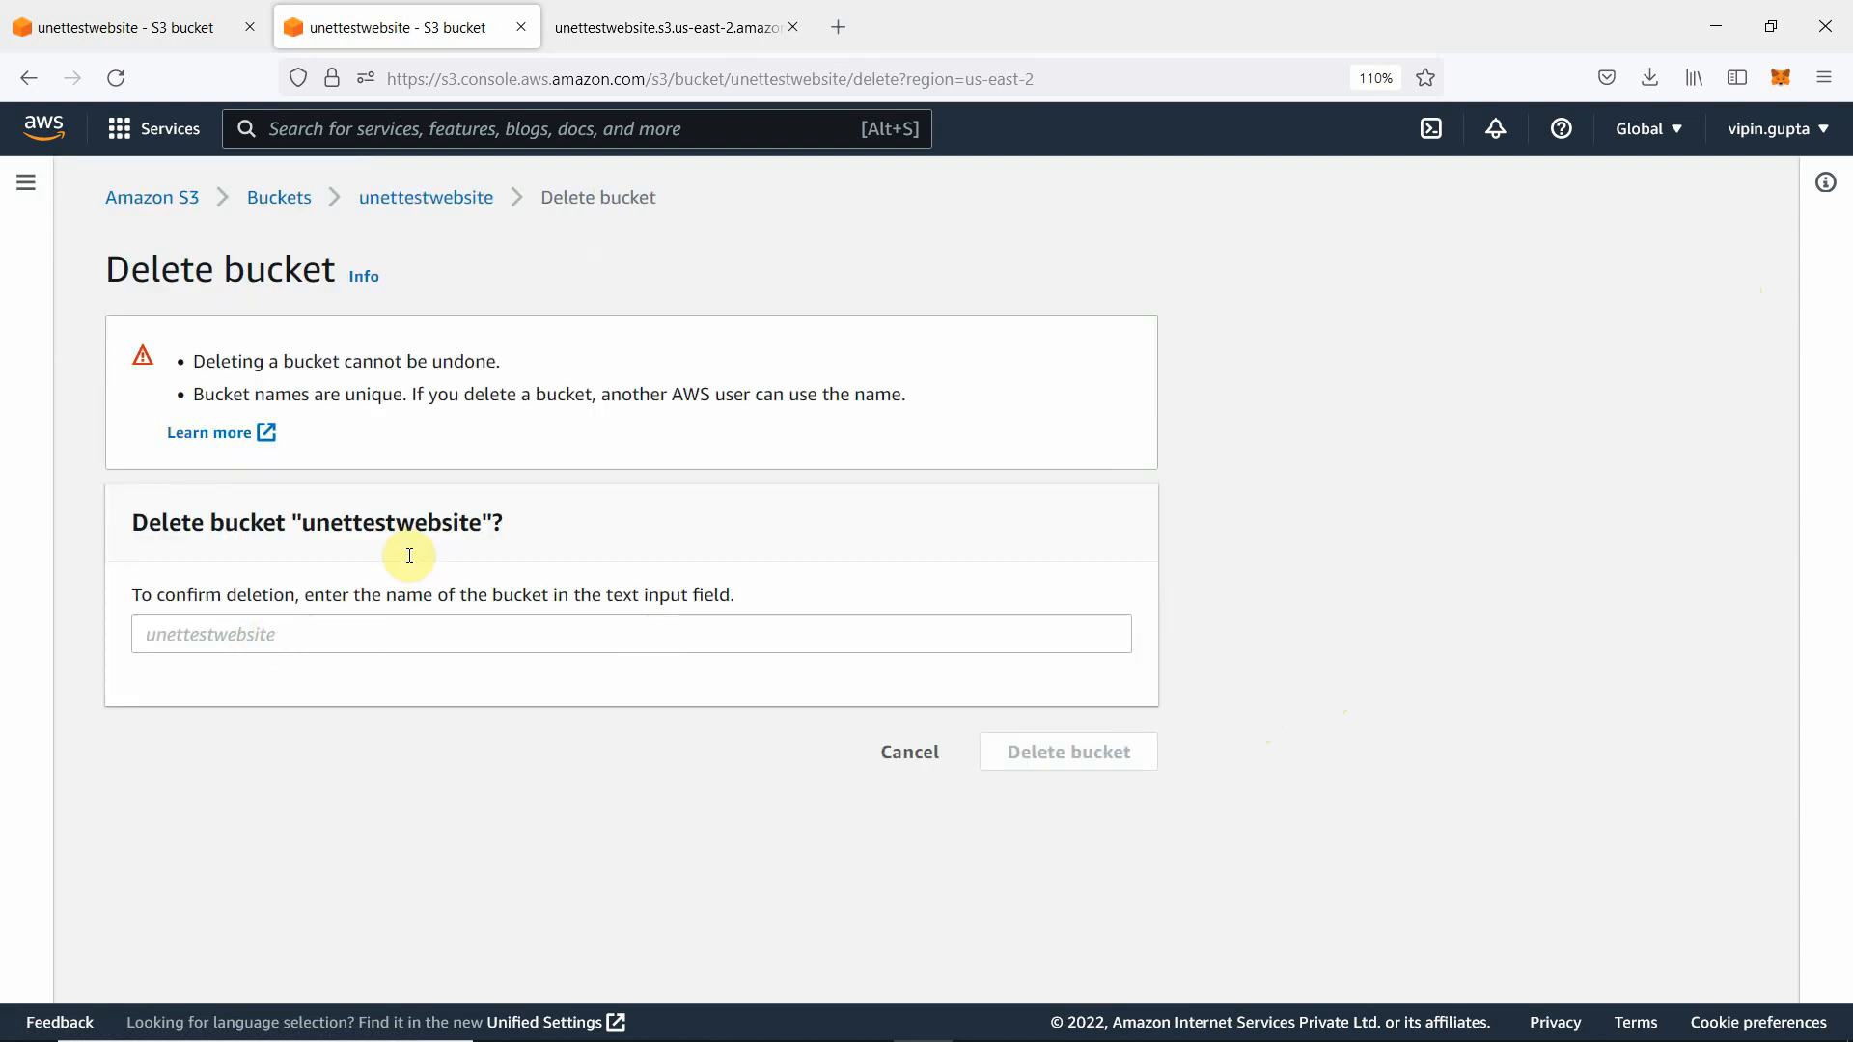
pyautogui.moveTo(305, 525); pyautogui.dragTo(482, 537)
pyautogui.rightClick(444, 530)
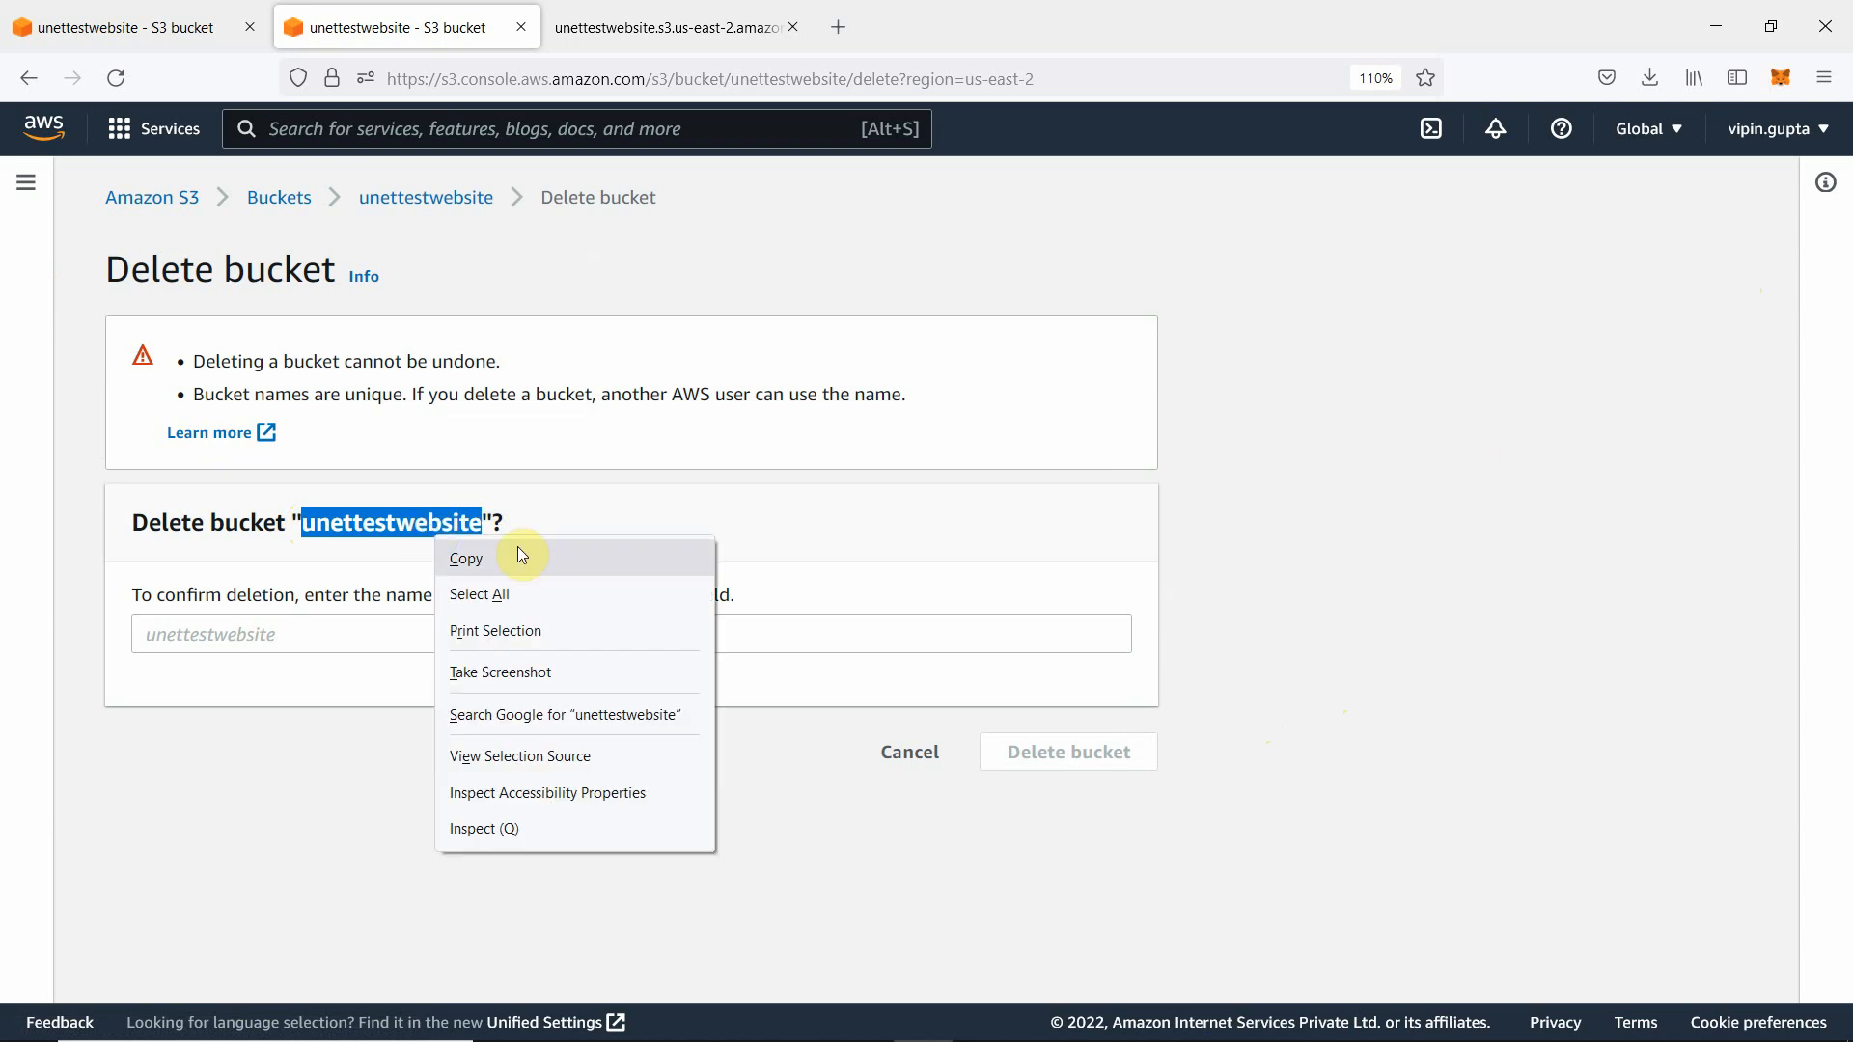
pyautogui.click(518, 546)
pyautogui.click(237, 625)
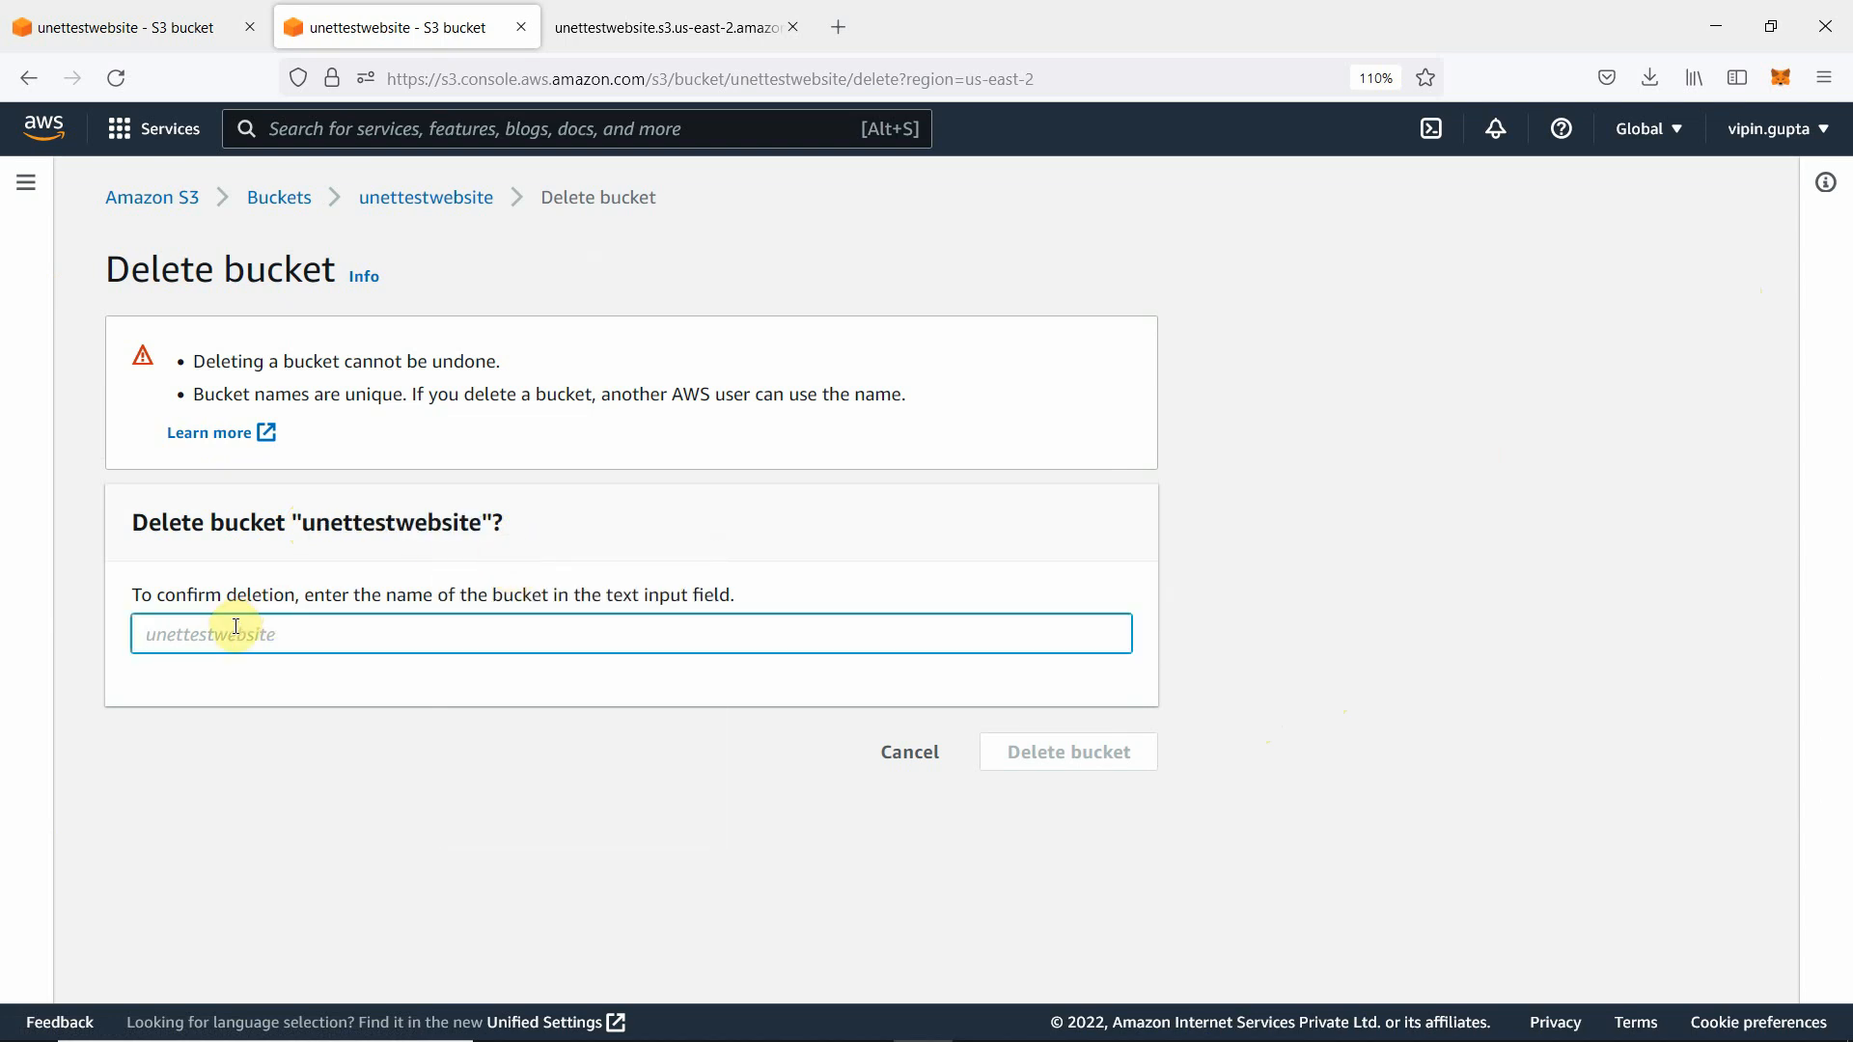
pyautogui.hotkey('ctrl', 'v')
pyautogui.click(1025, 753)
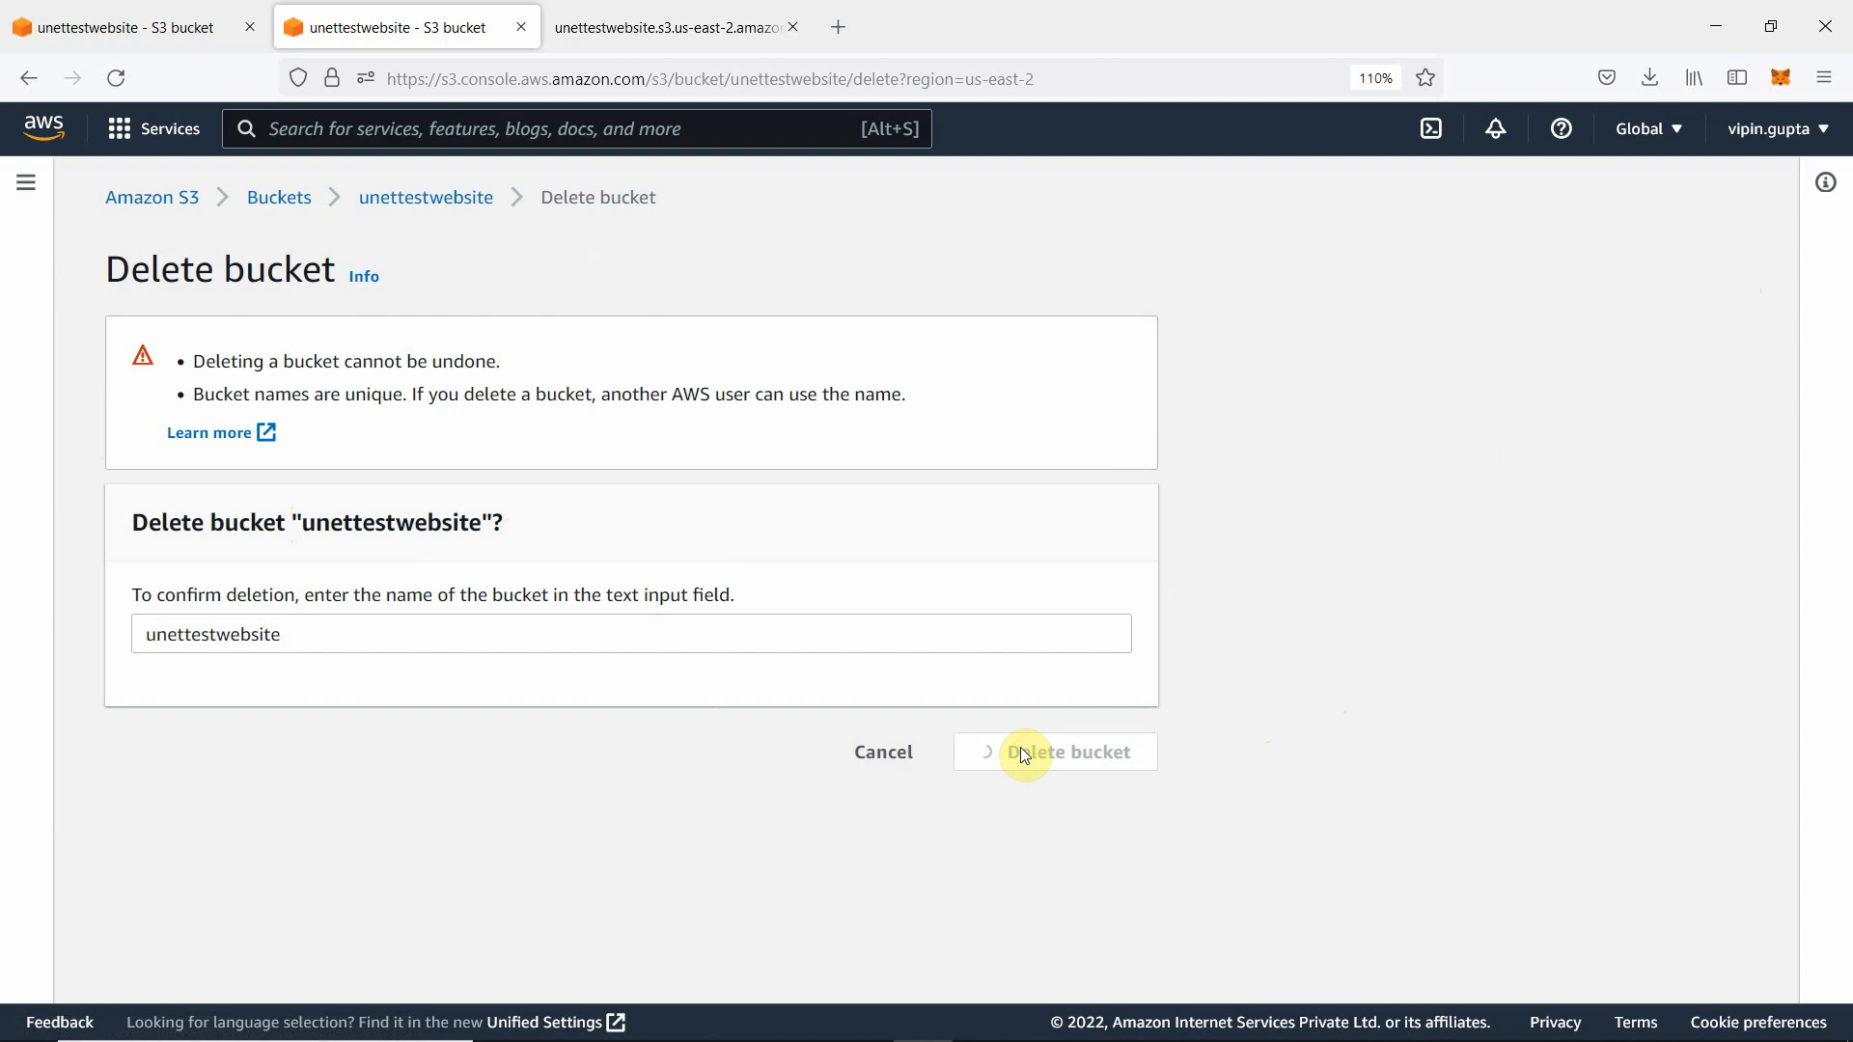